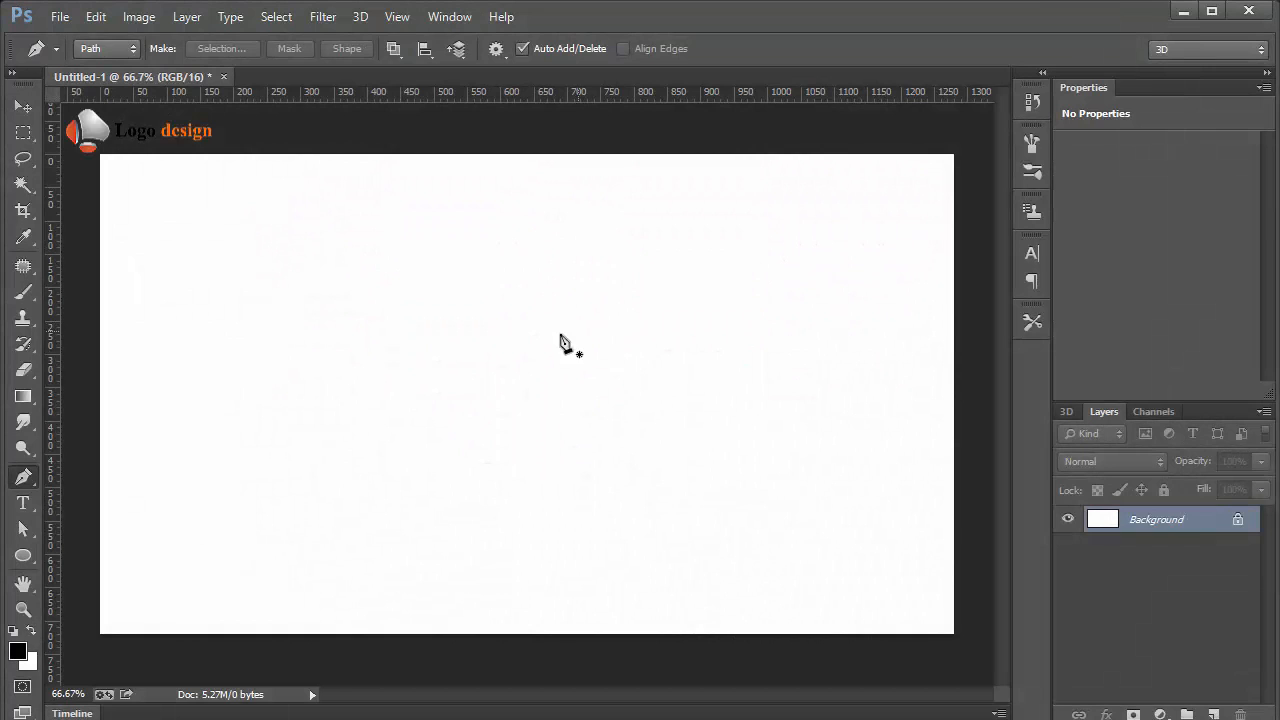
- Draw a tall, narrow closed triangular path right of the canvas centre with the Pen tool, about 670 px high
click(552, 321)
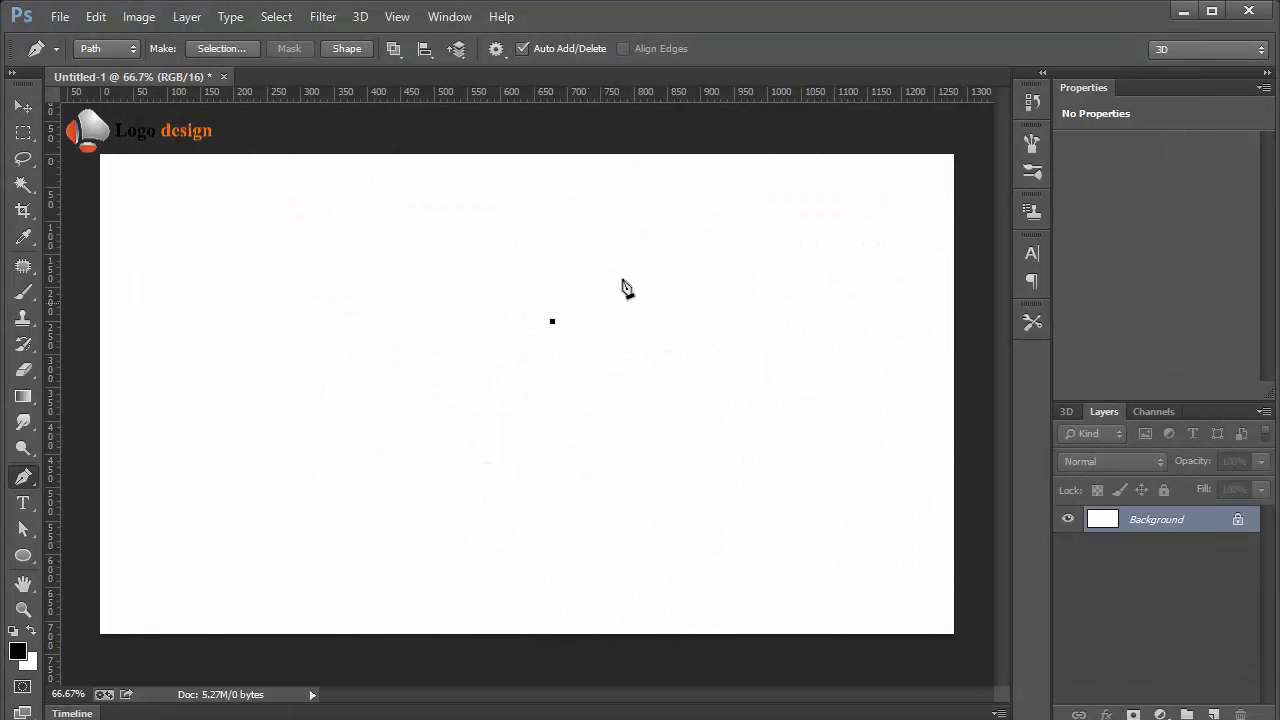
click(724, 181)
click(547, 626)
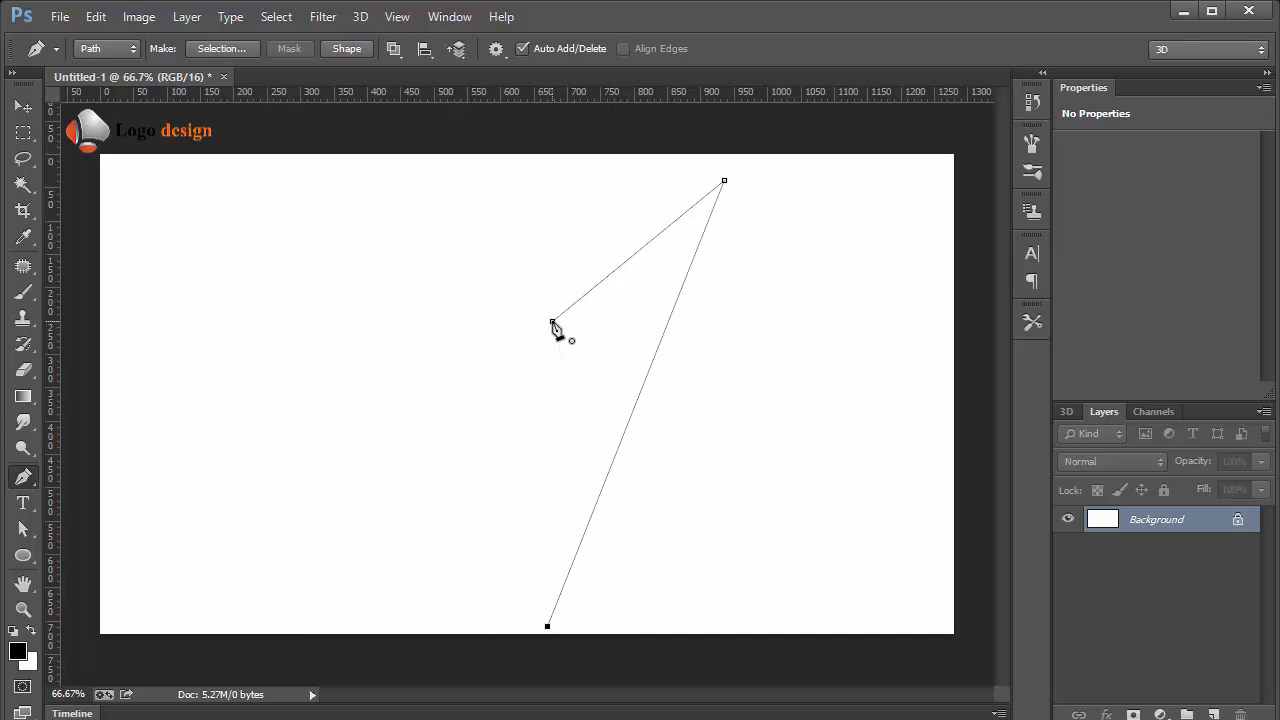
click(552, 322)
- Shift the triangular path slightly right and align its upper-left anchor above the lower tip so the left edge is vertical
drag(549, 629, 562, 630)
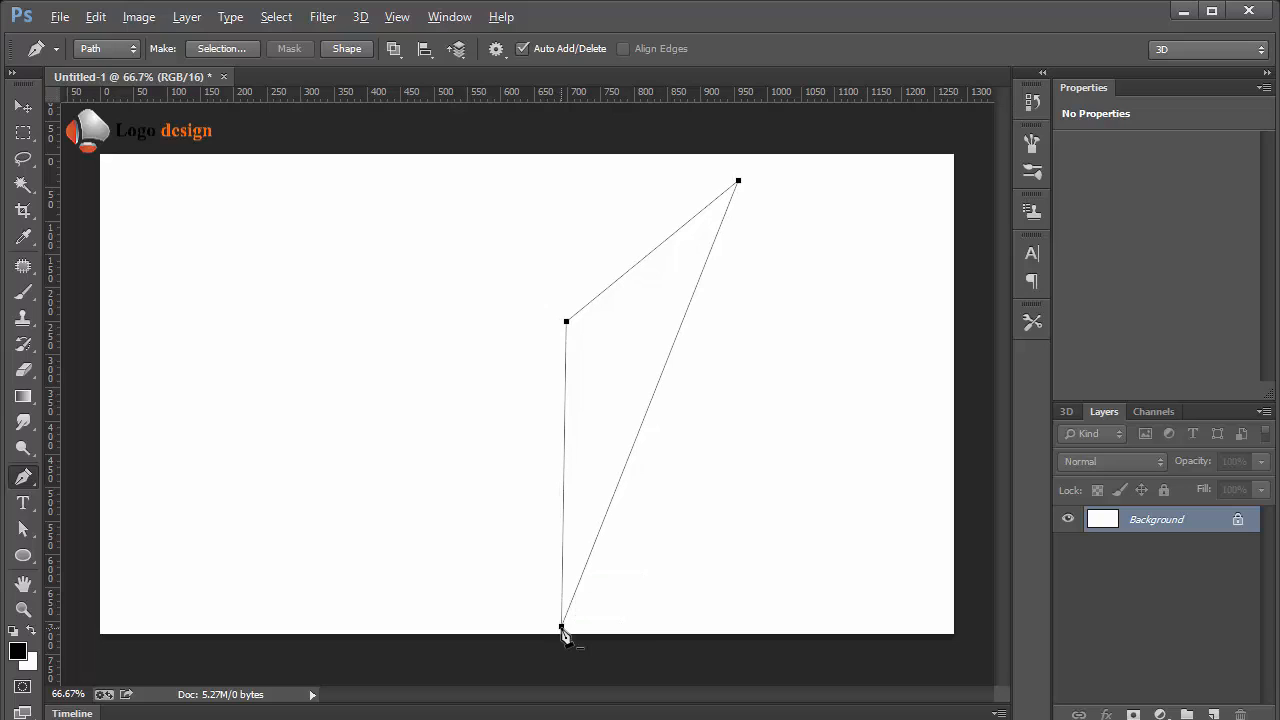
key(a)
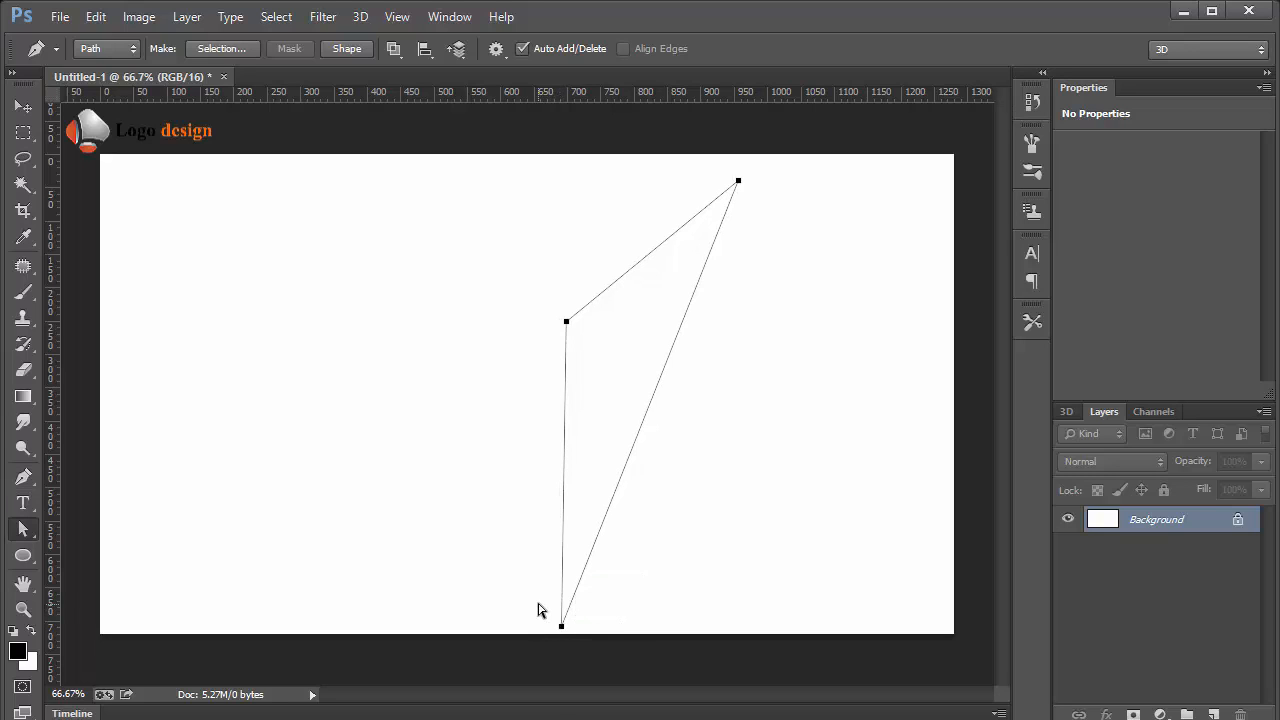
drag(561, 628, 567, 628)
drag(589, 285, 537, 387)
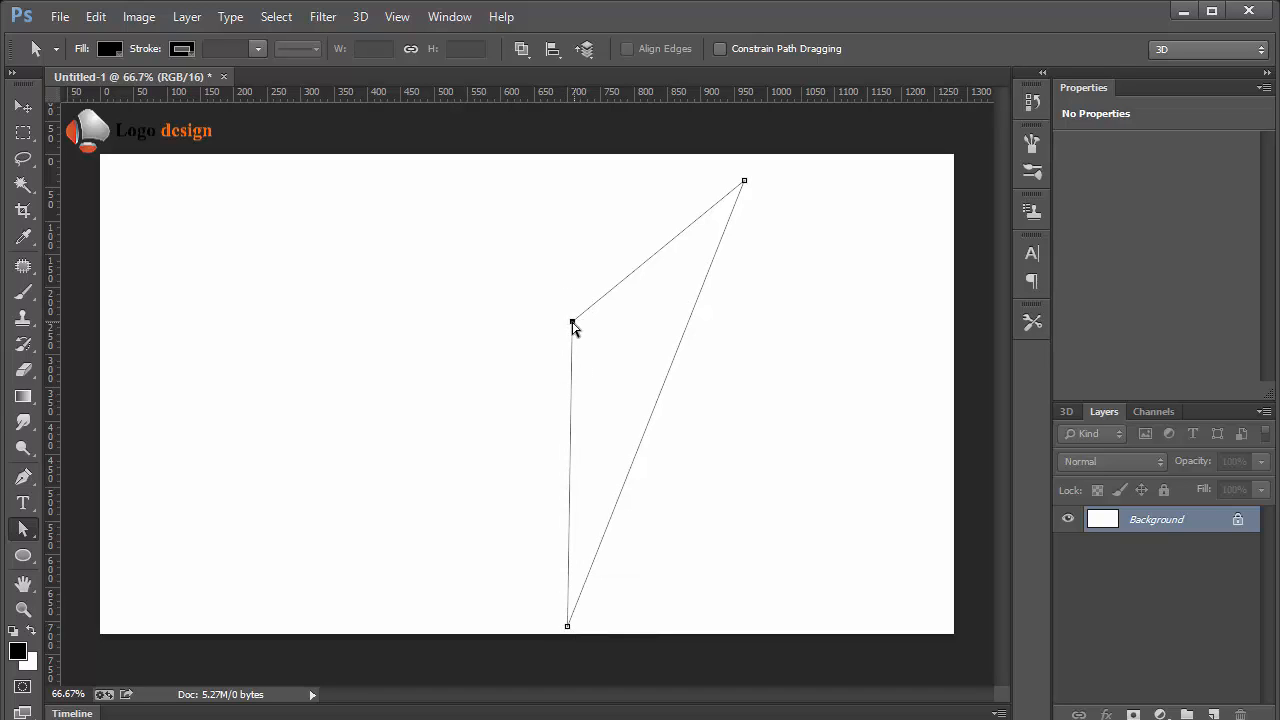
drag(574, 326, 569, 327)
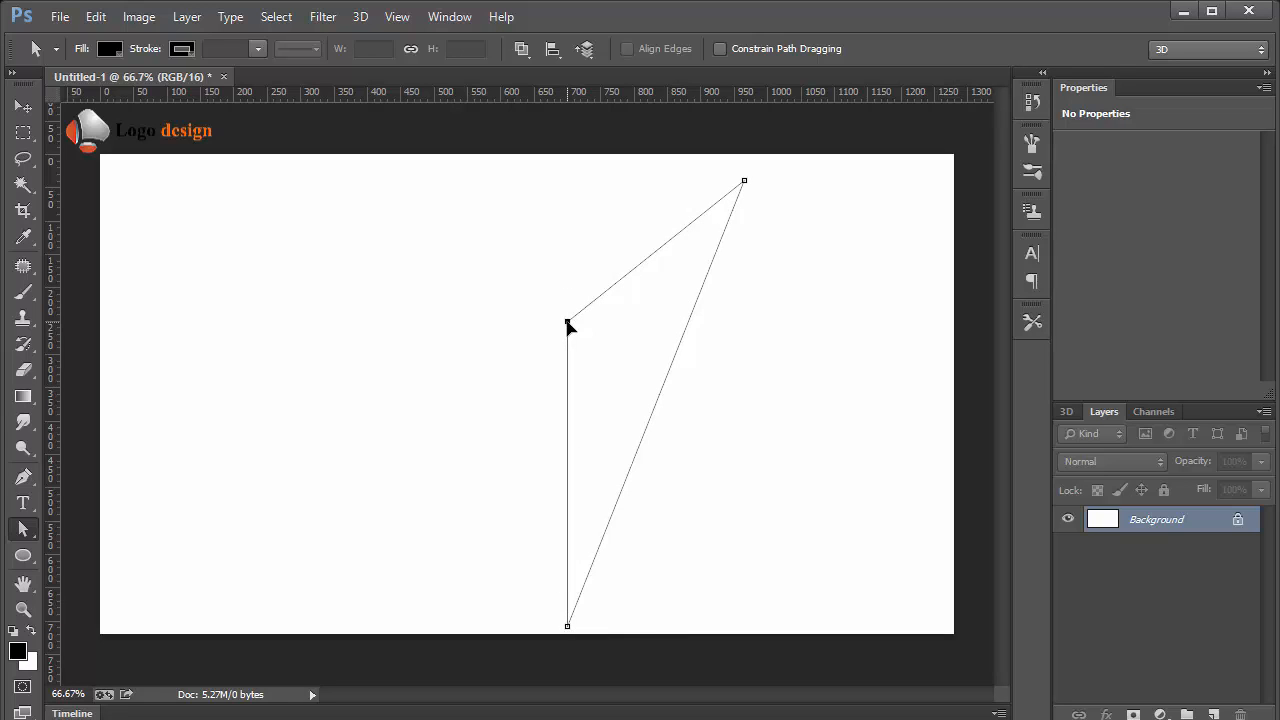
- Convert the triangular path to a selection, fill it with black on a new layer and deselect
key(ctrl+Return)
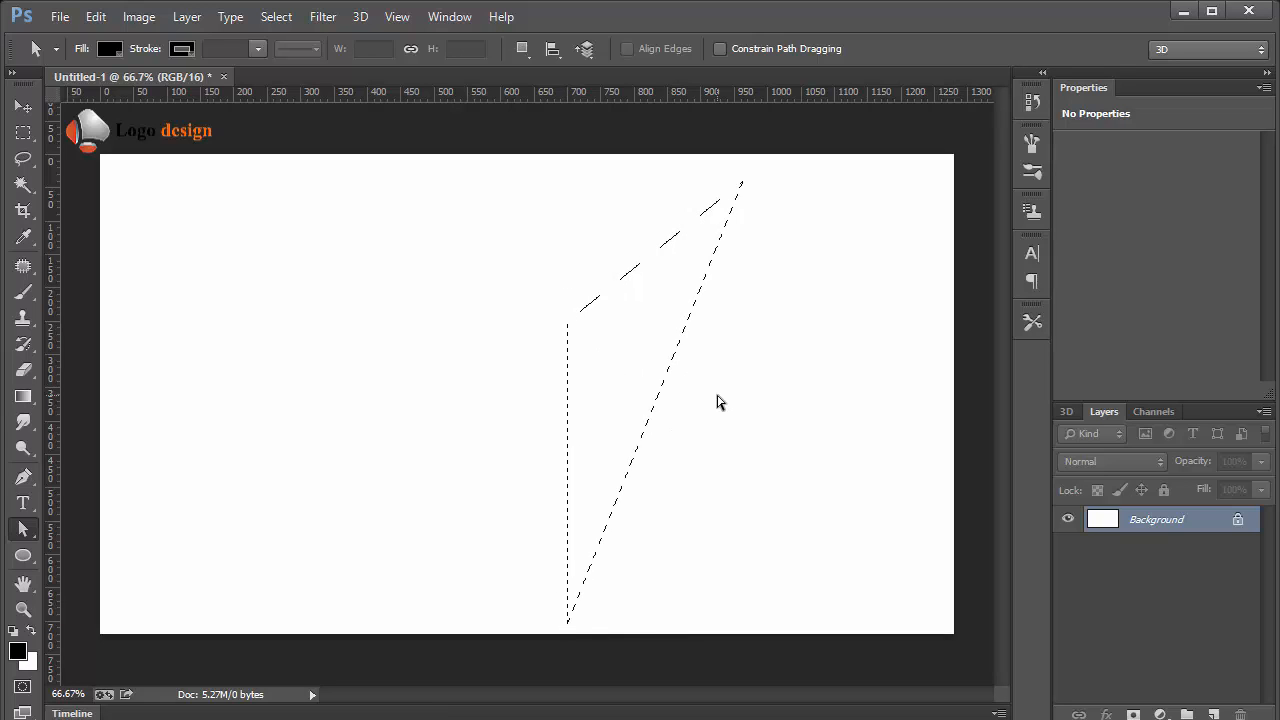
key(ctrl+shift+n)
key(Return)
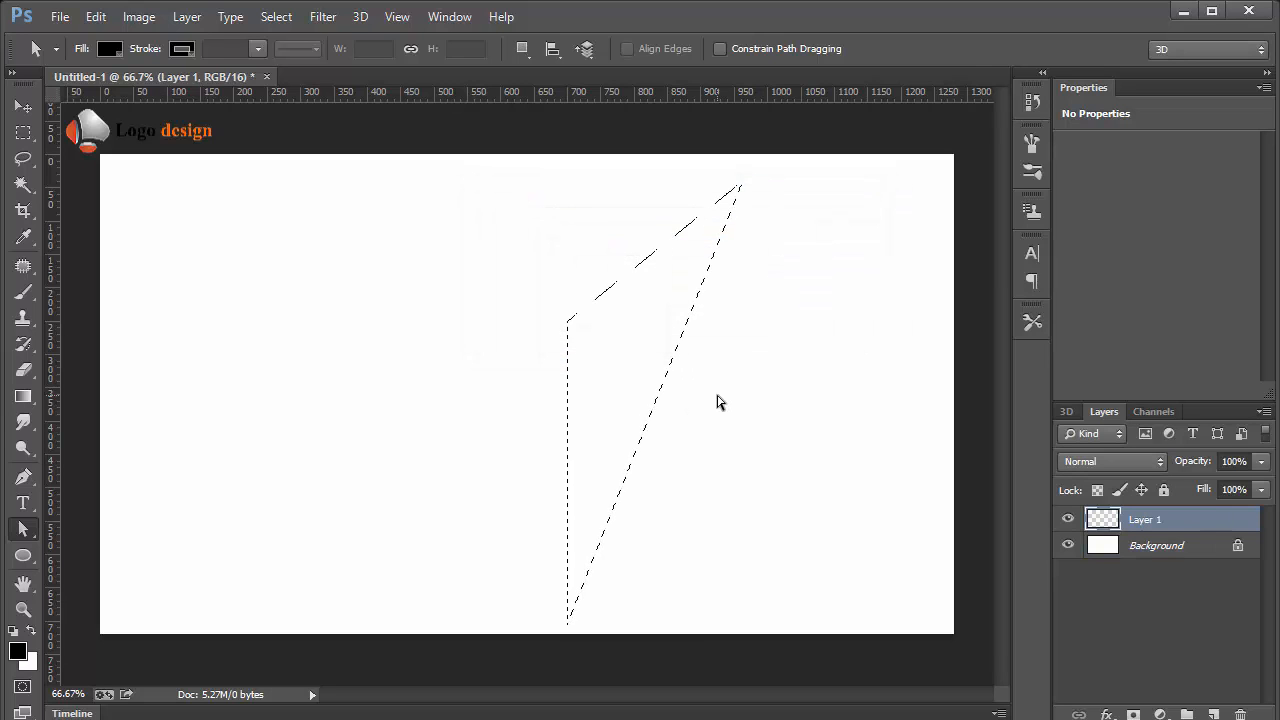
key(alt+BackSpace)
key(ctrl+d)
key(v)
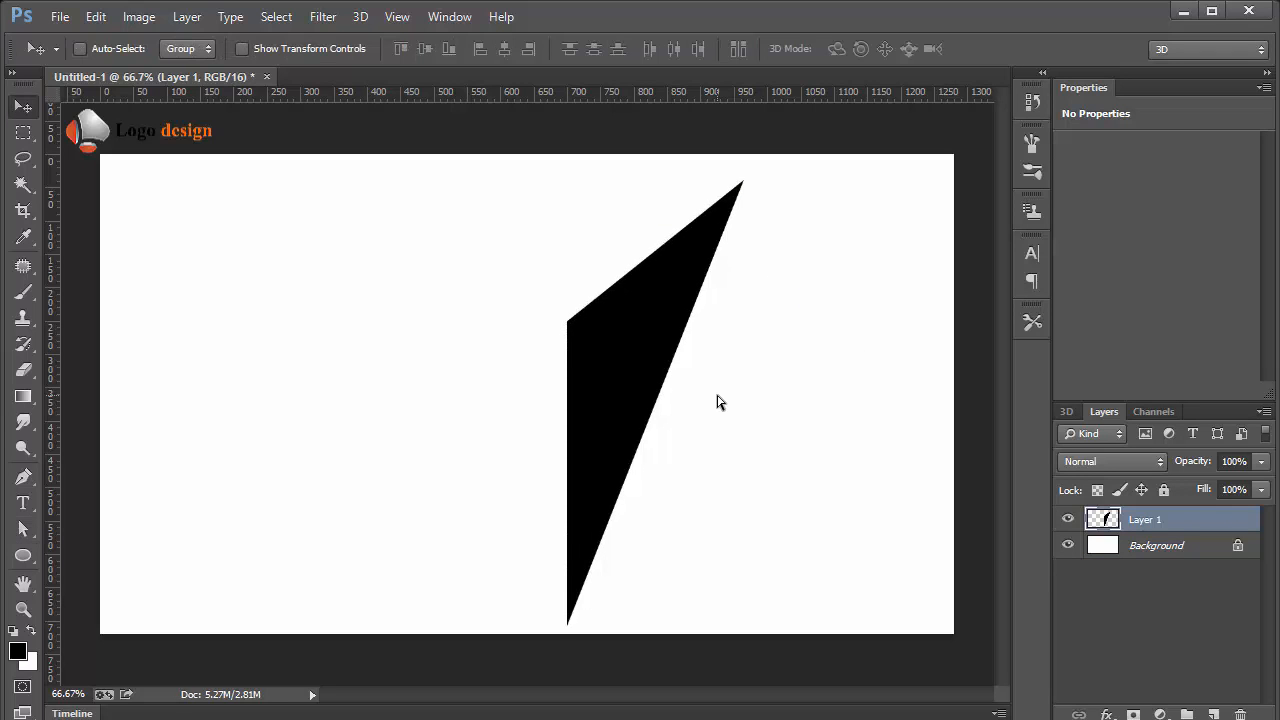
- Duplicate the black triangle layer and flip the copy horizontally about its vertical left edge to form a symmetrical V
key(ctrl+j)
key(ctrl+t)
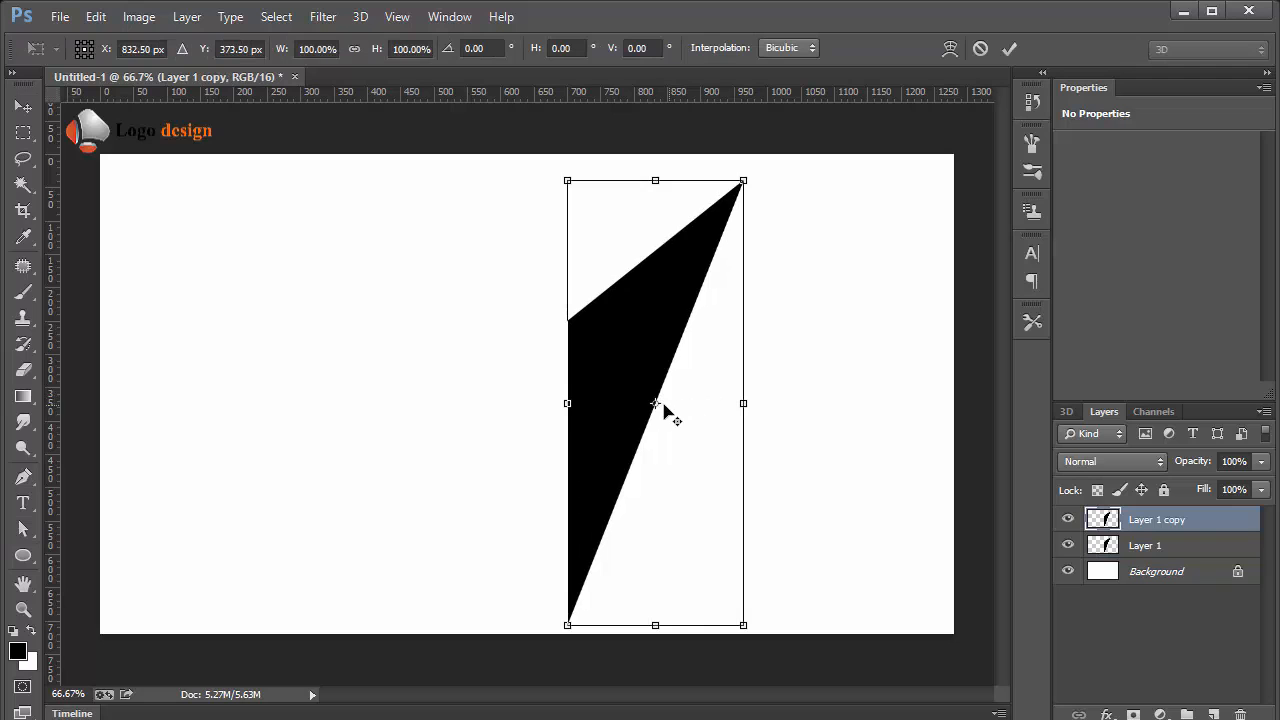
drag(655, 404, 567, 403)
right_click(602, 405)
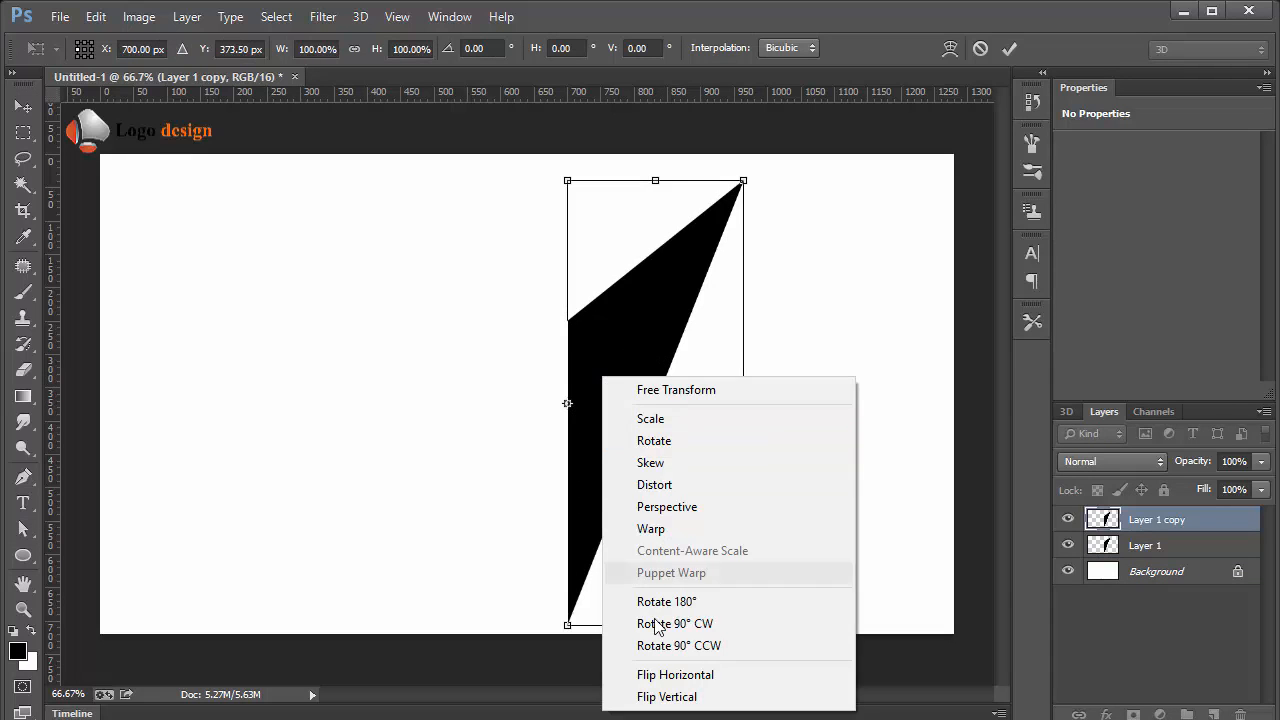
click(675, 674)
key(Return)
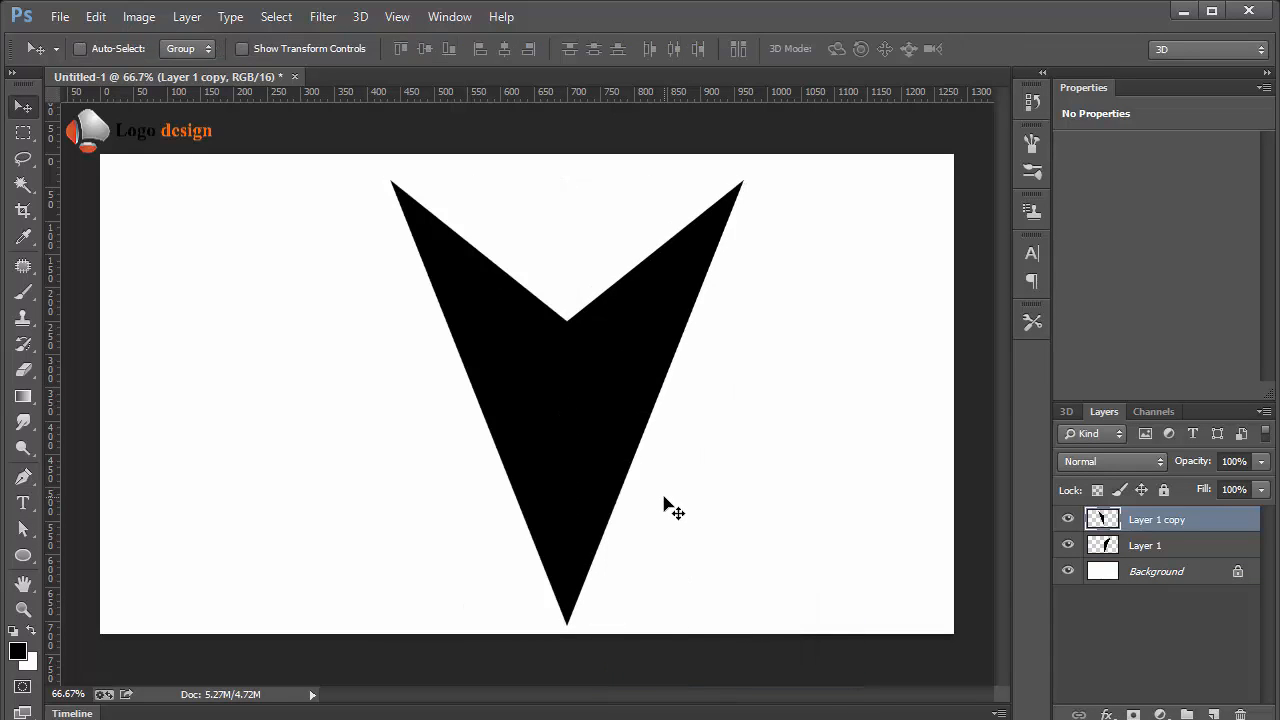
- Merge the two V halves into one layer and centre the shape horizontally and vertically on the canvas
key(ctrl+e)
key(ctrl+a)
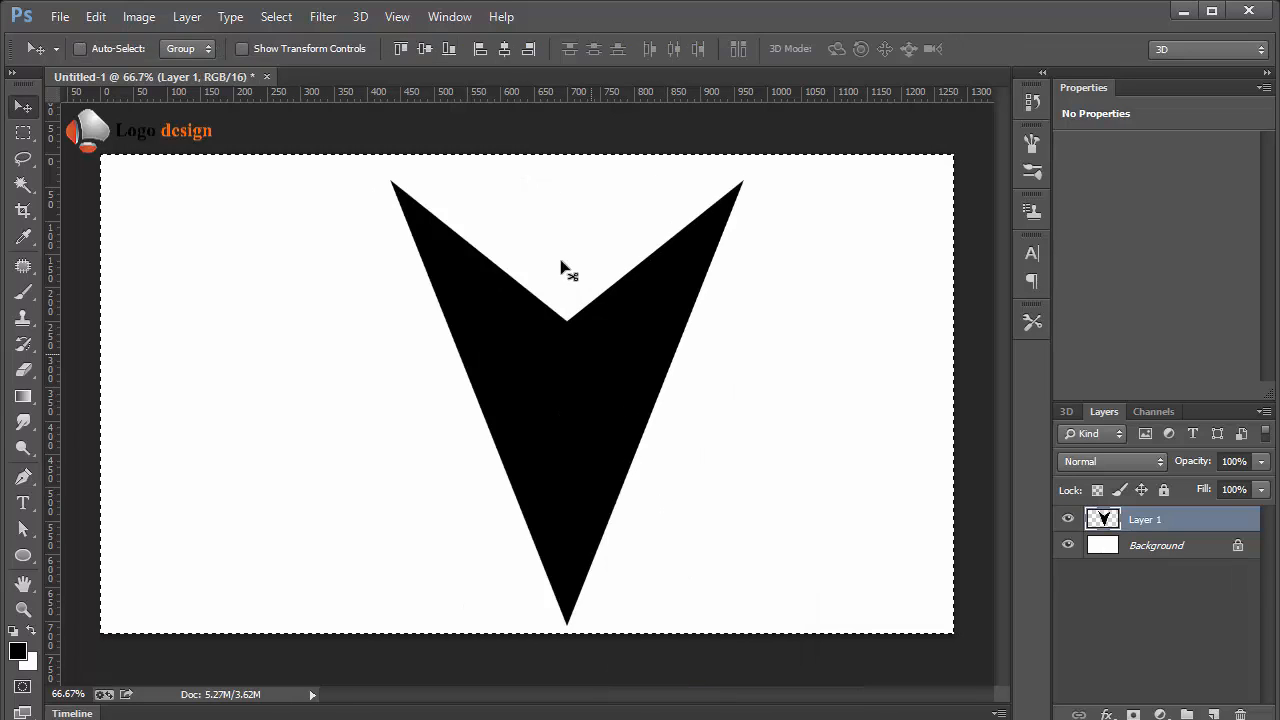
click(504, 48)
click(421, 48)
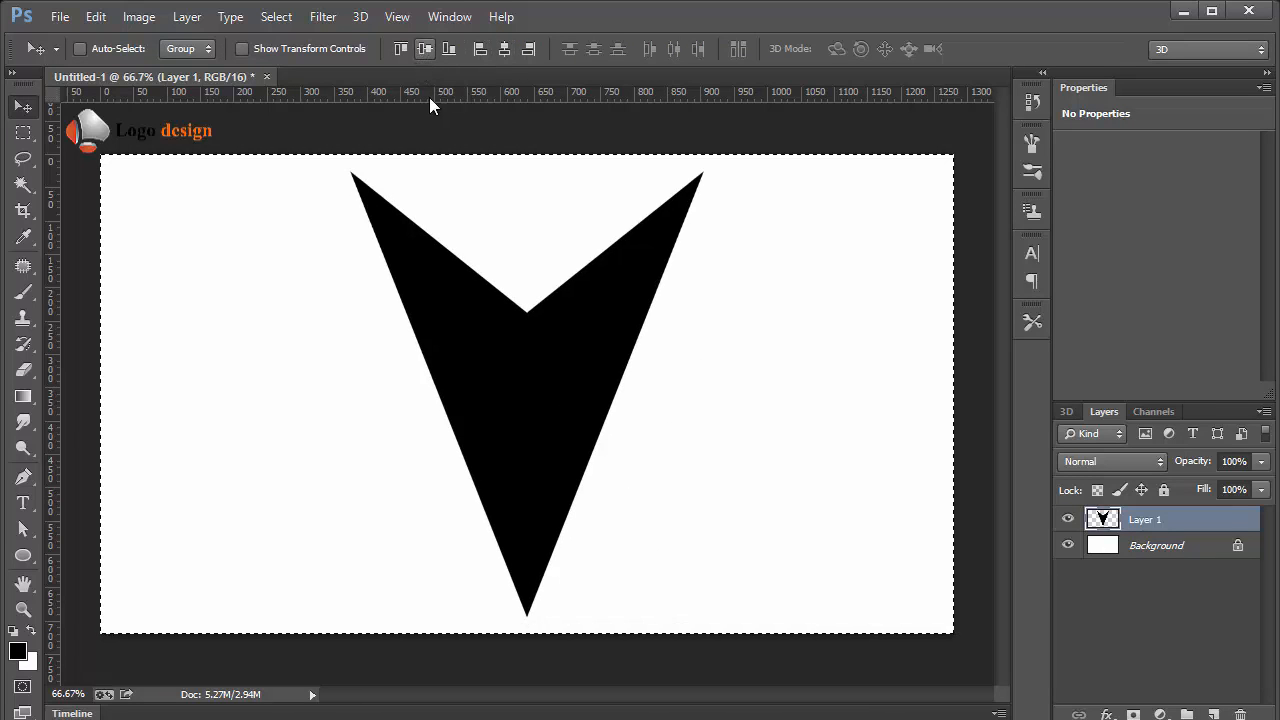
key(ctrl+d)
- Scale the V shape down proportionally about its centre to about 76%
key(ctrl+t)
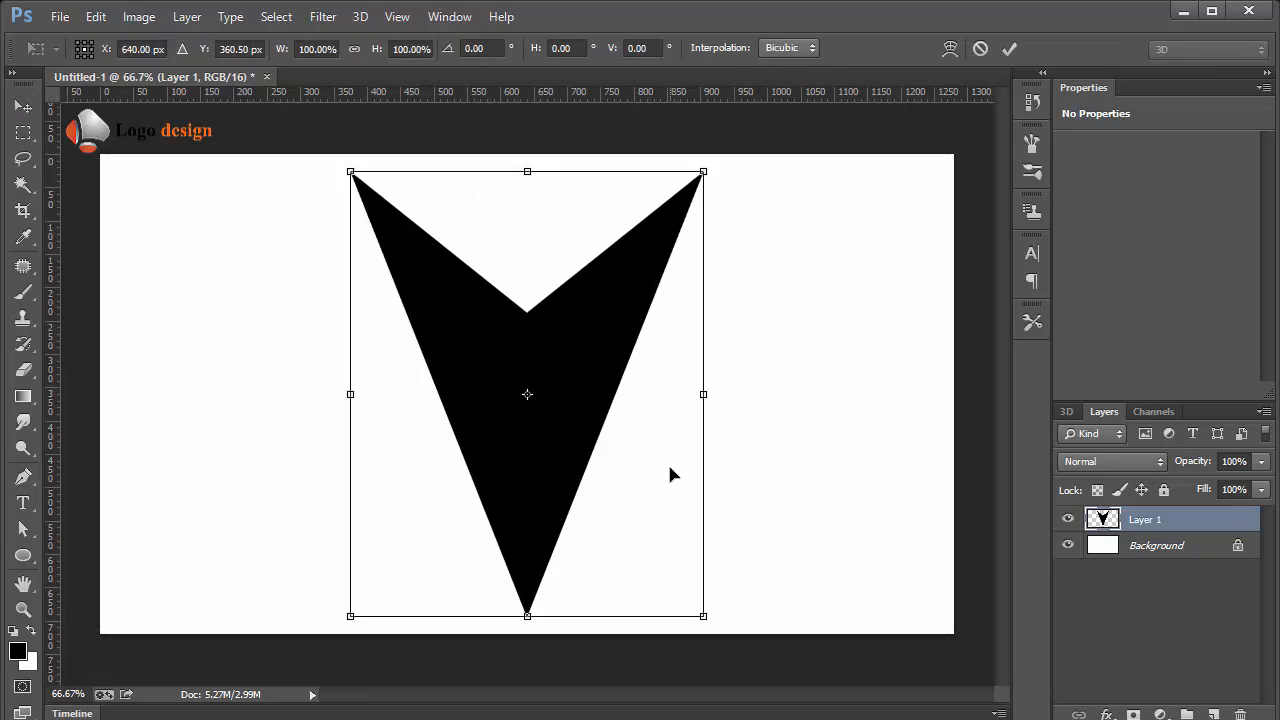
drag(691, 607, 650, 554)
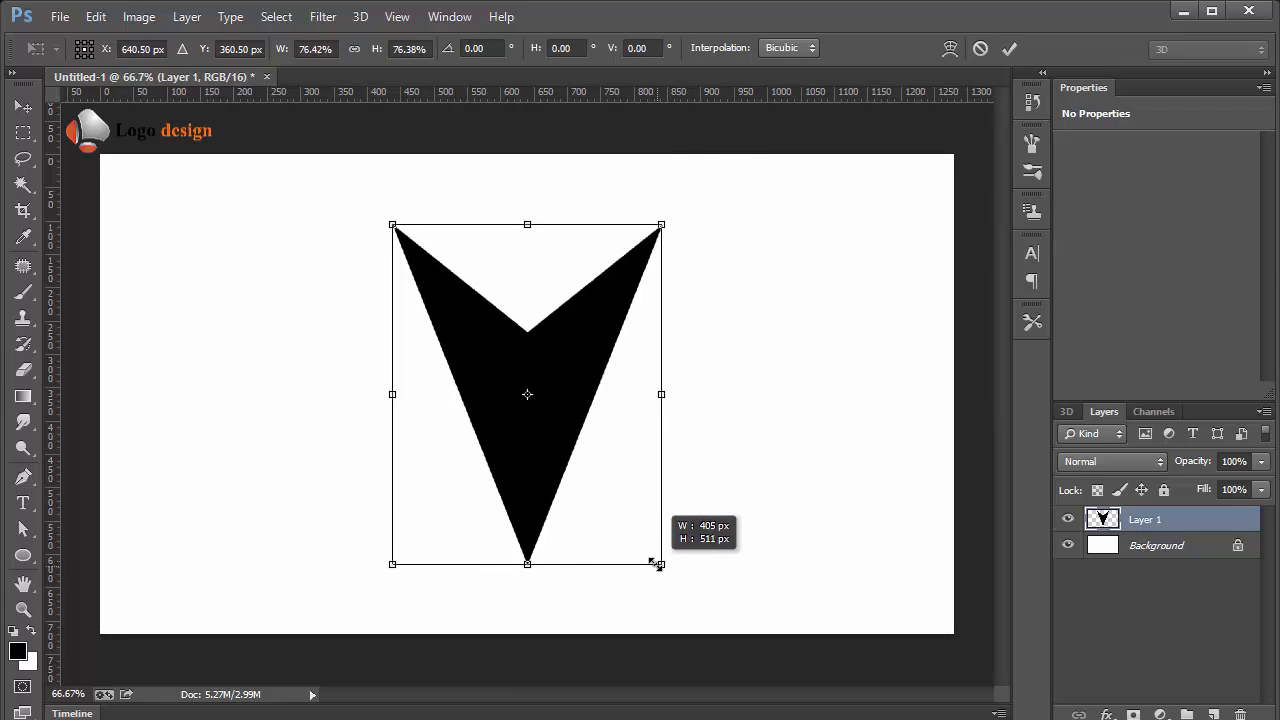
key(Return)
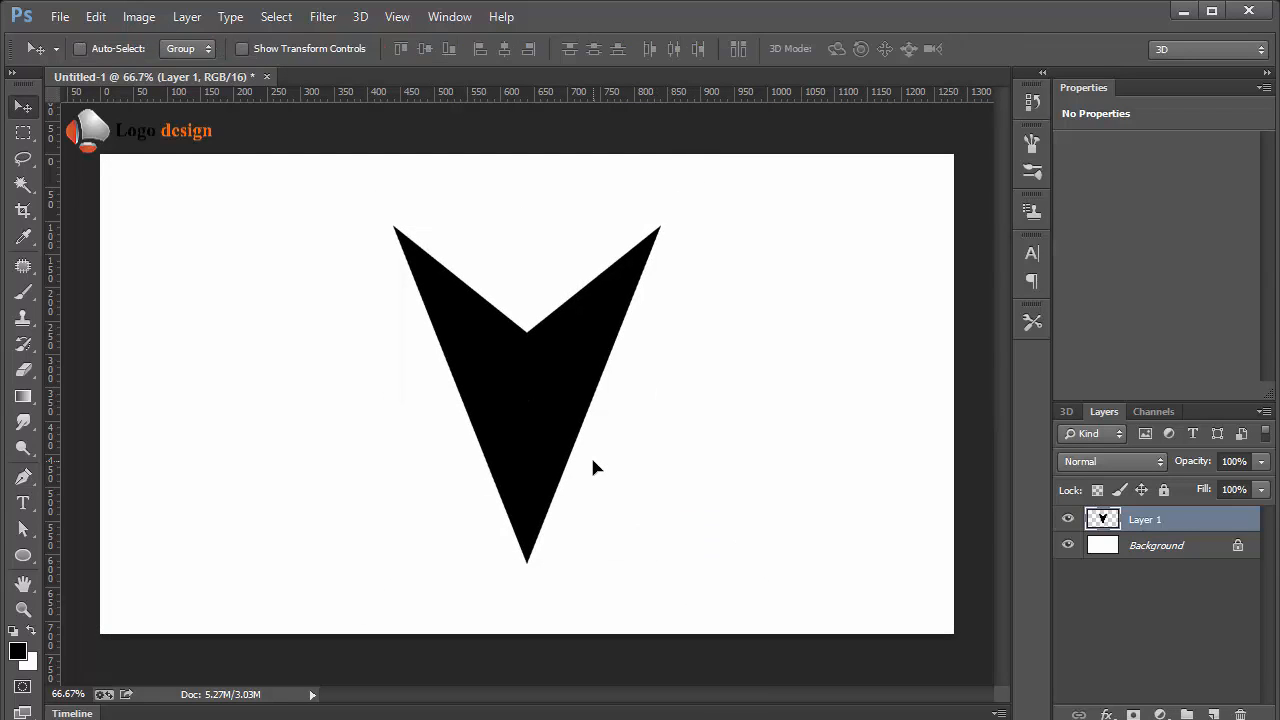
- Draw a closed bent-stripe path from the V's lower tip up along its right edge and out horizontally to the right
key(p)
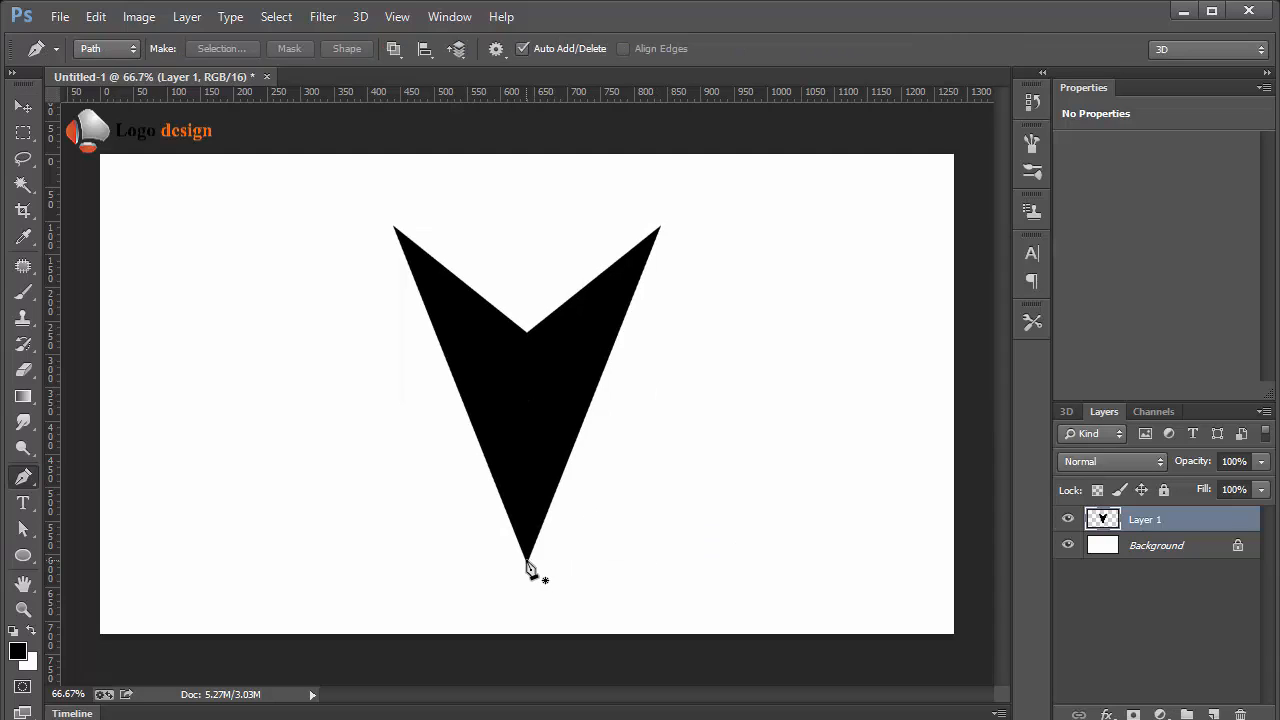
click(529, 563)
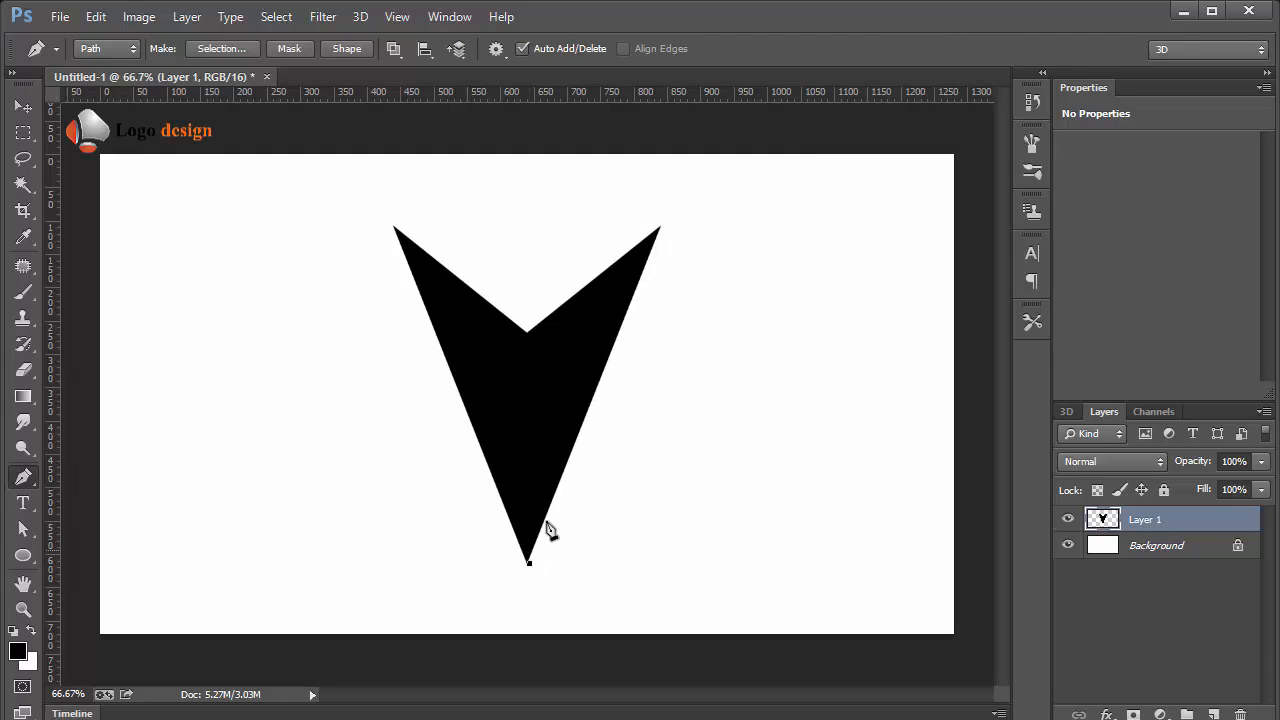
click(602, 400)
click(735, 398)
click(735, 428)
click(538, 566)
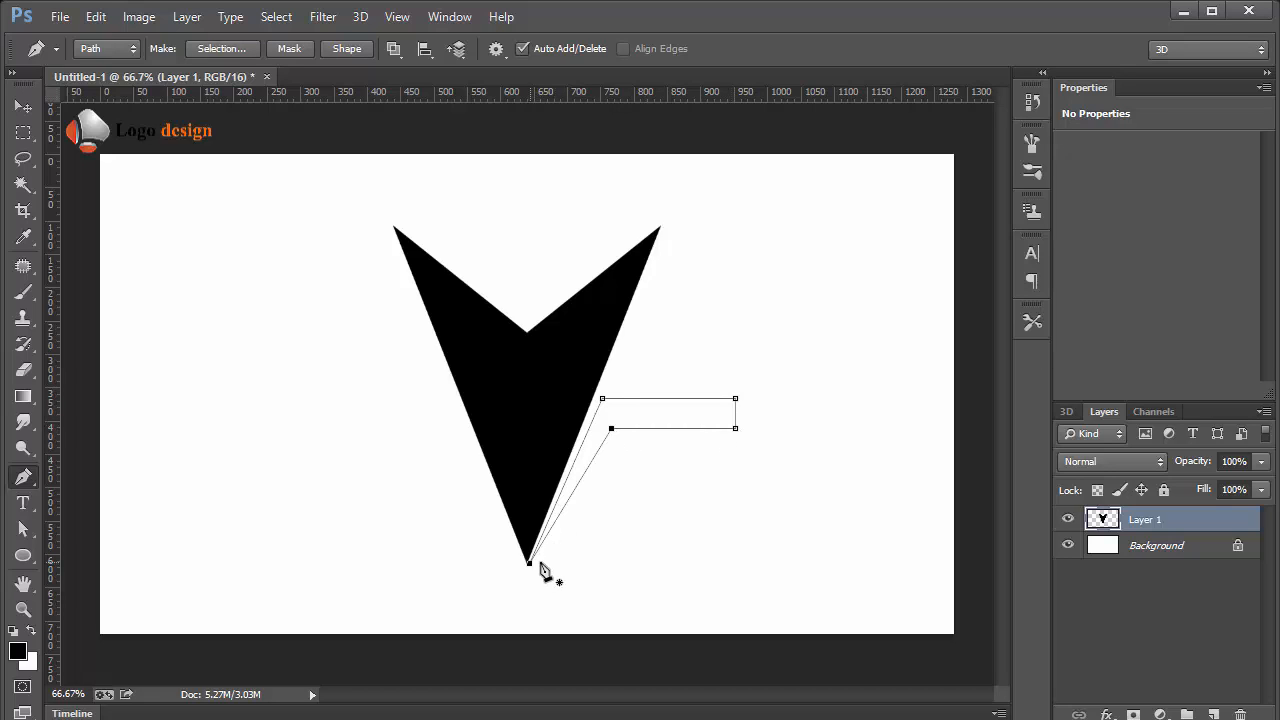
- Convert the bent-stripe path to a selection, fill it with black on a new layer and deselect
key(ctrl+Return)
key(ctrl+shift+n)
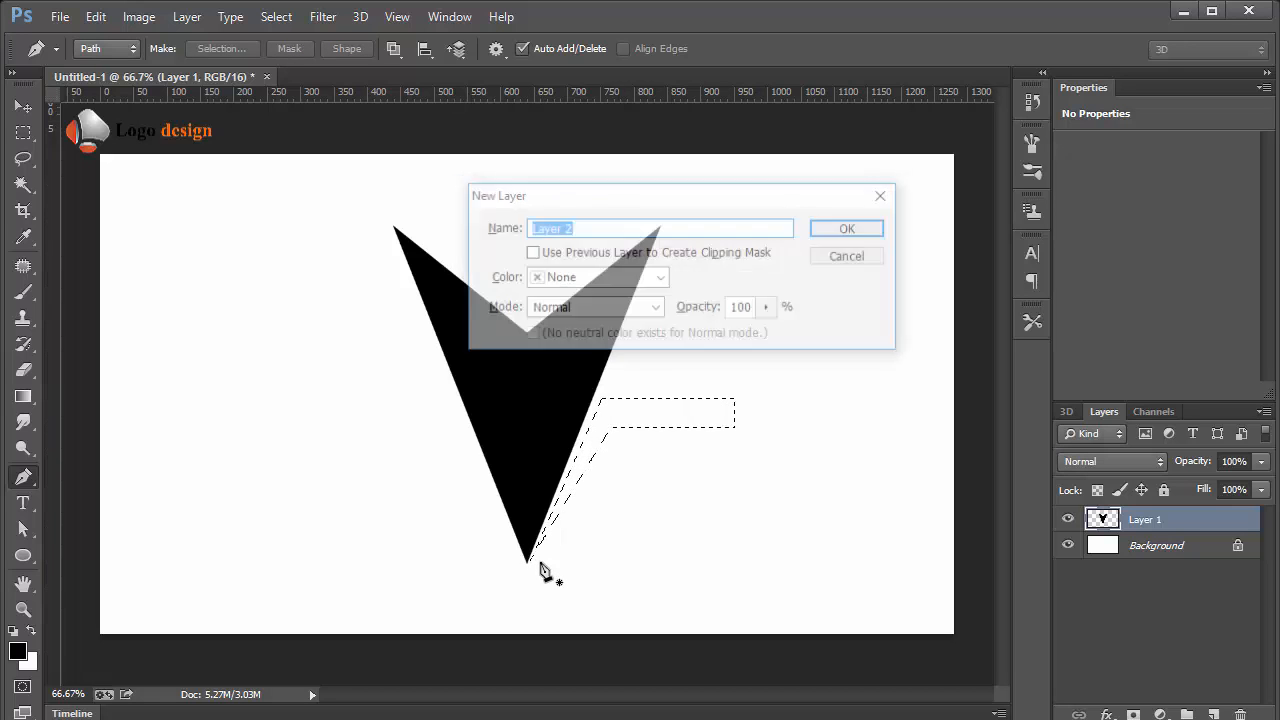
key(Return)
key(alt+BackSpace)
key(ctrl+d)
key(v)
key(v)
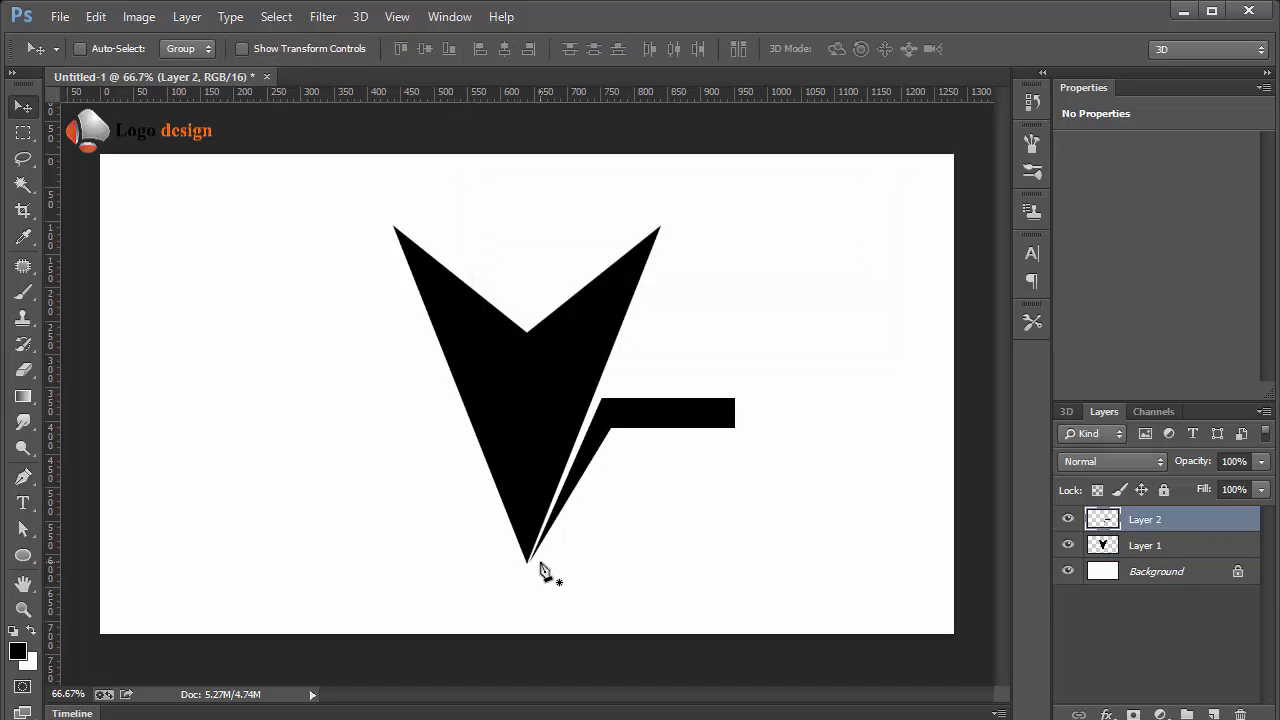
- Duplicate the bent stripe, shrink the copy's height to about 77%, shift it right and skew it -2.70° to sit below the original
key(ctrl+j)
key(ctrl+t)
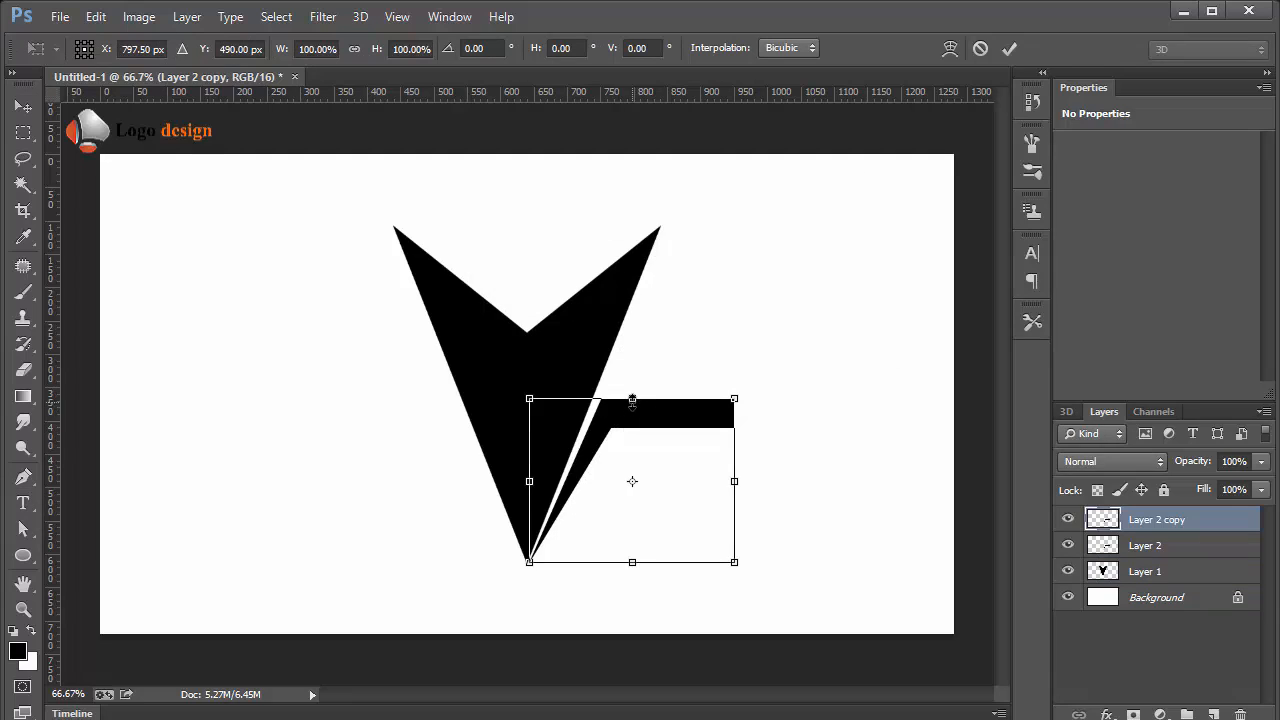
drag(632, 400, 618, 467)
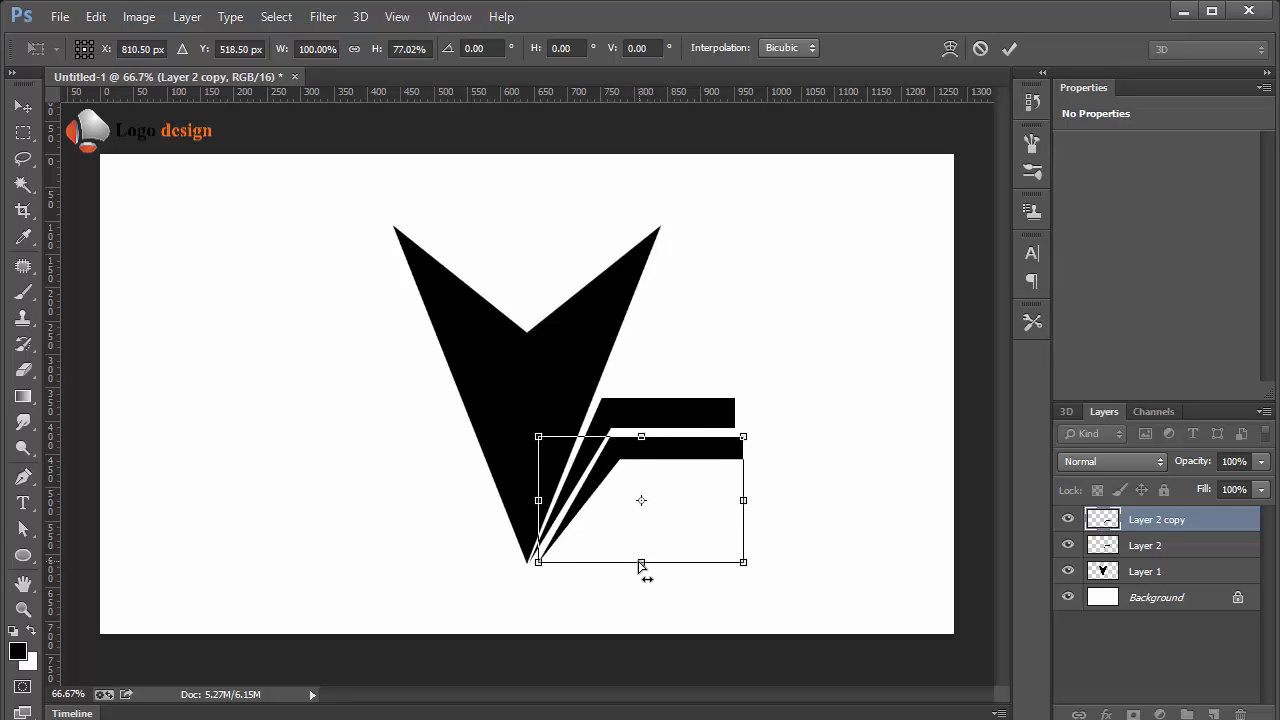
drag(641, 565, 638, 565)
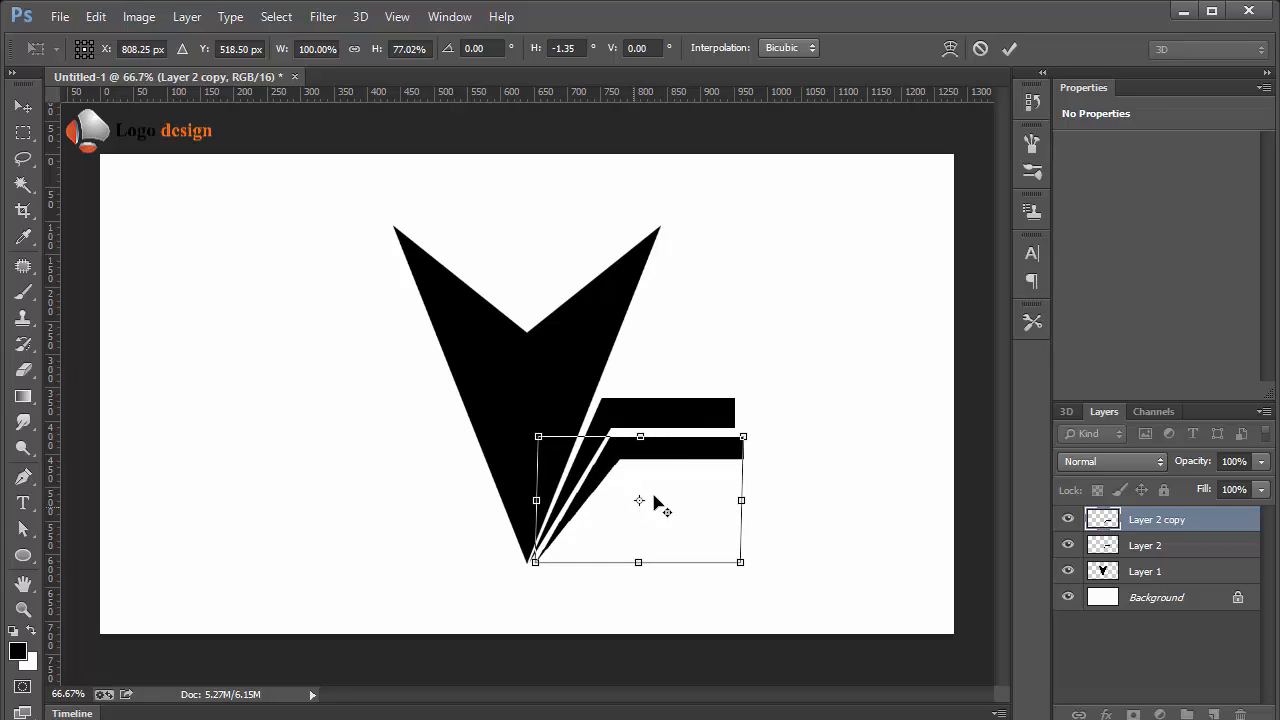
drag(642, 441, 645, 442)
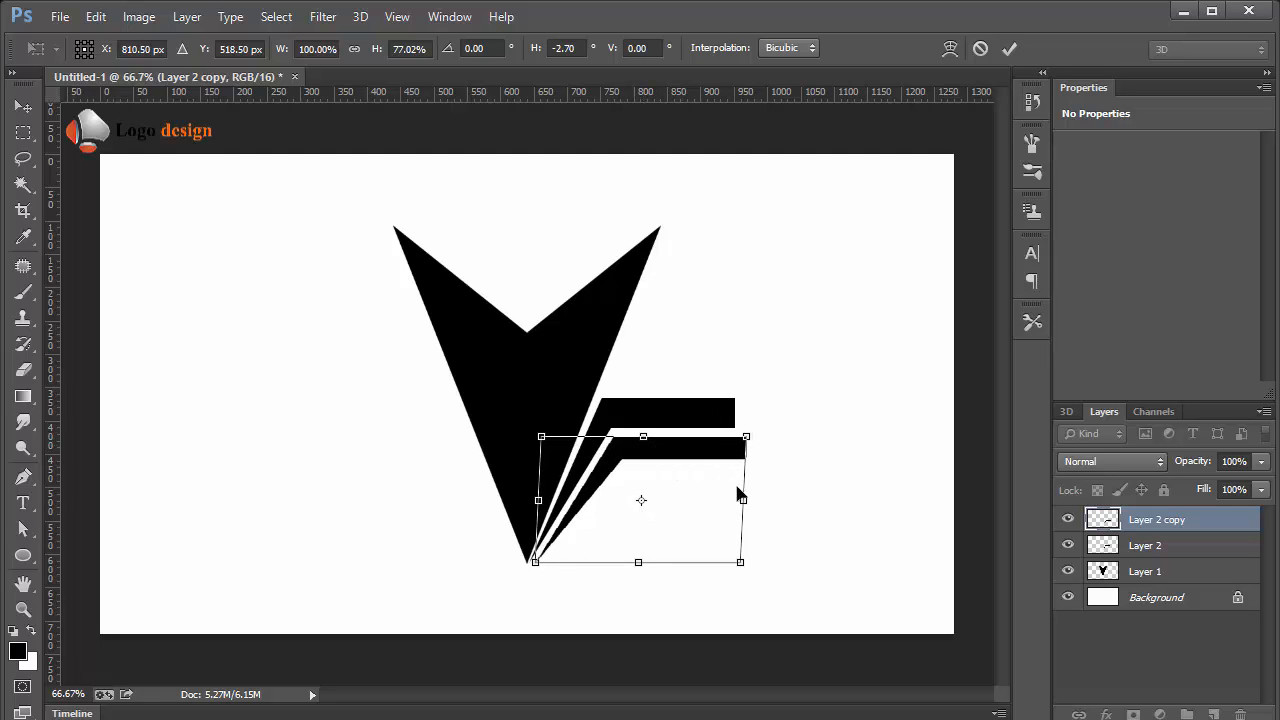
key(Return)
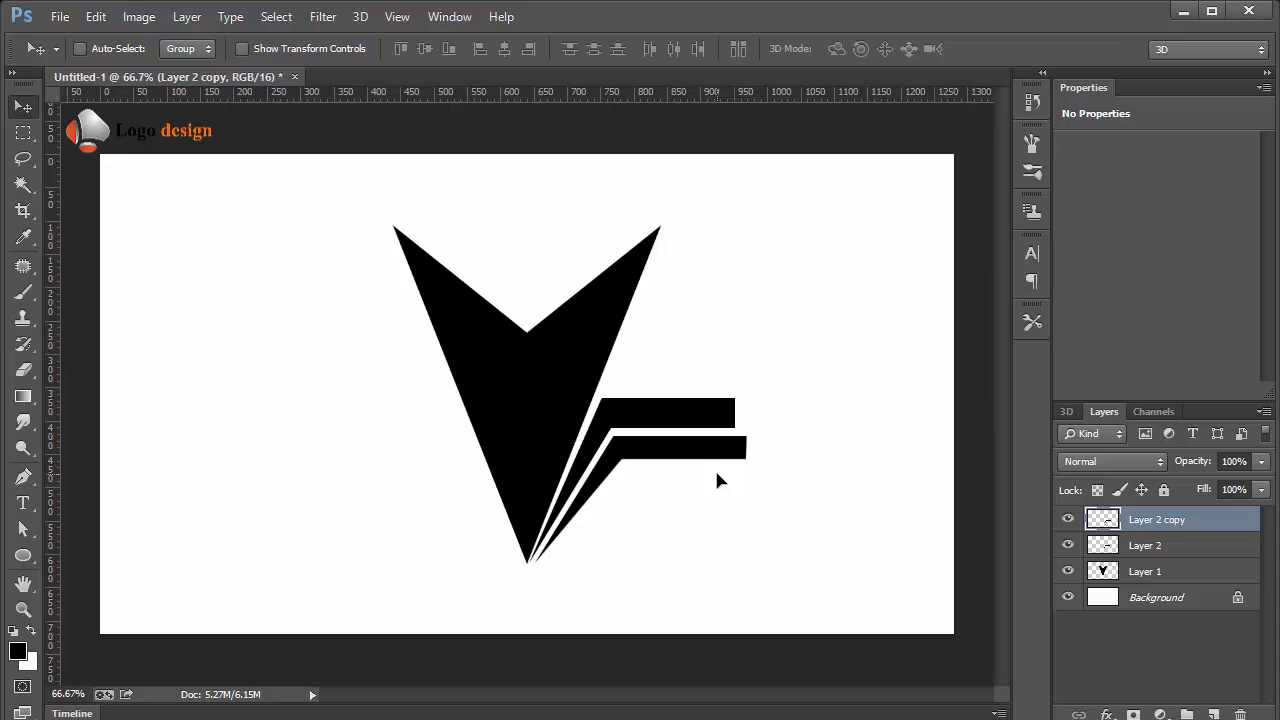
- Merge the two stripe layers and delete their uneven outer ends with a rectangular selection so they finish flush
key(ctrl+e)
key(m)
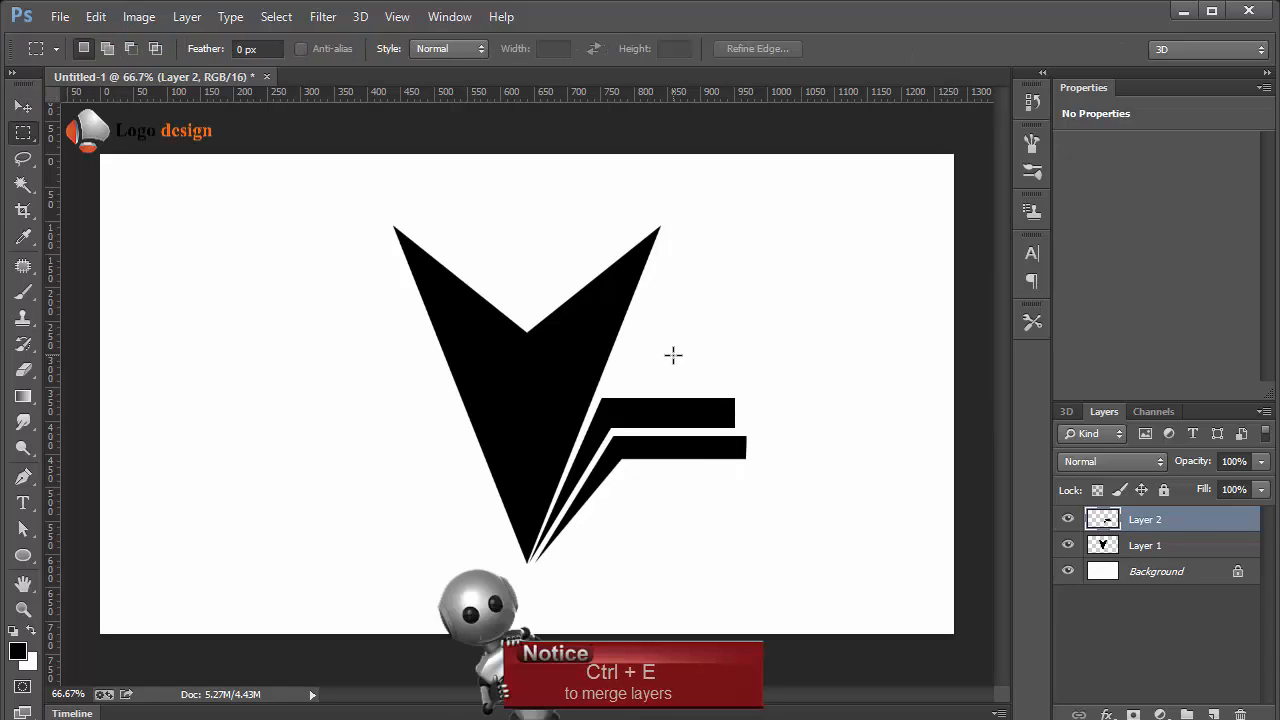
drag(704, 352, 852, 583)
key(Delete)
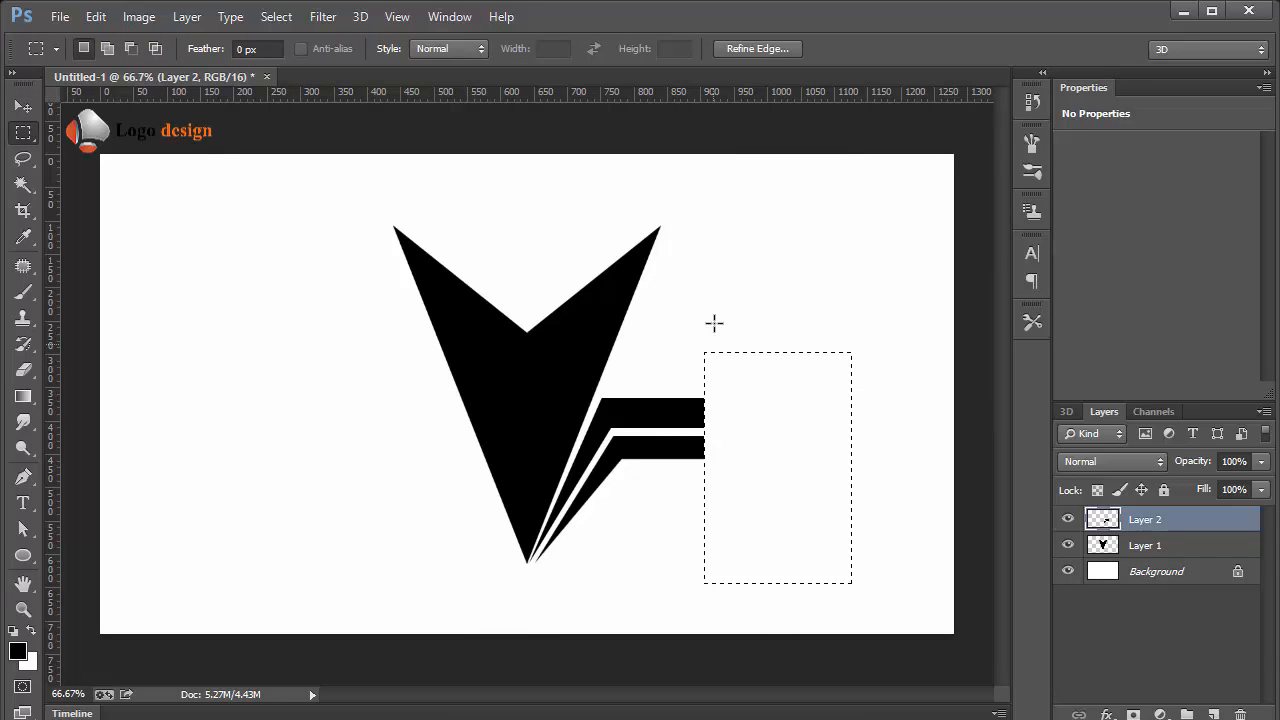
key(ctrl+d)
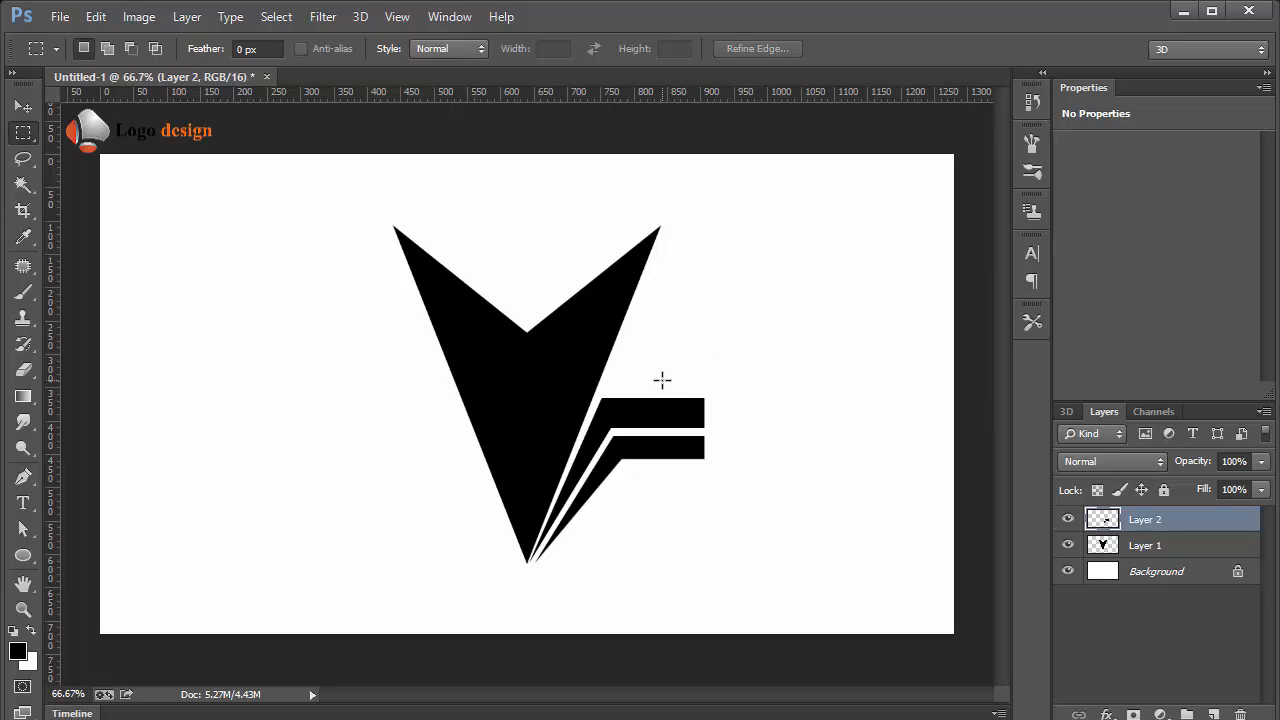
- Duplicate the merged stripes layer and flip the copy horizontally about its left edge onto the V's opposite side
key(v)
right_click(658, 411)
click(669, 420)
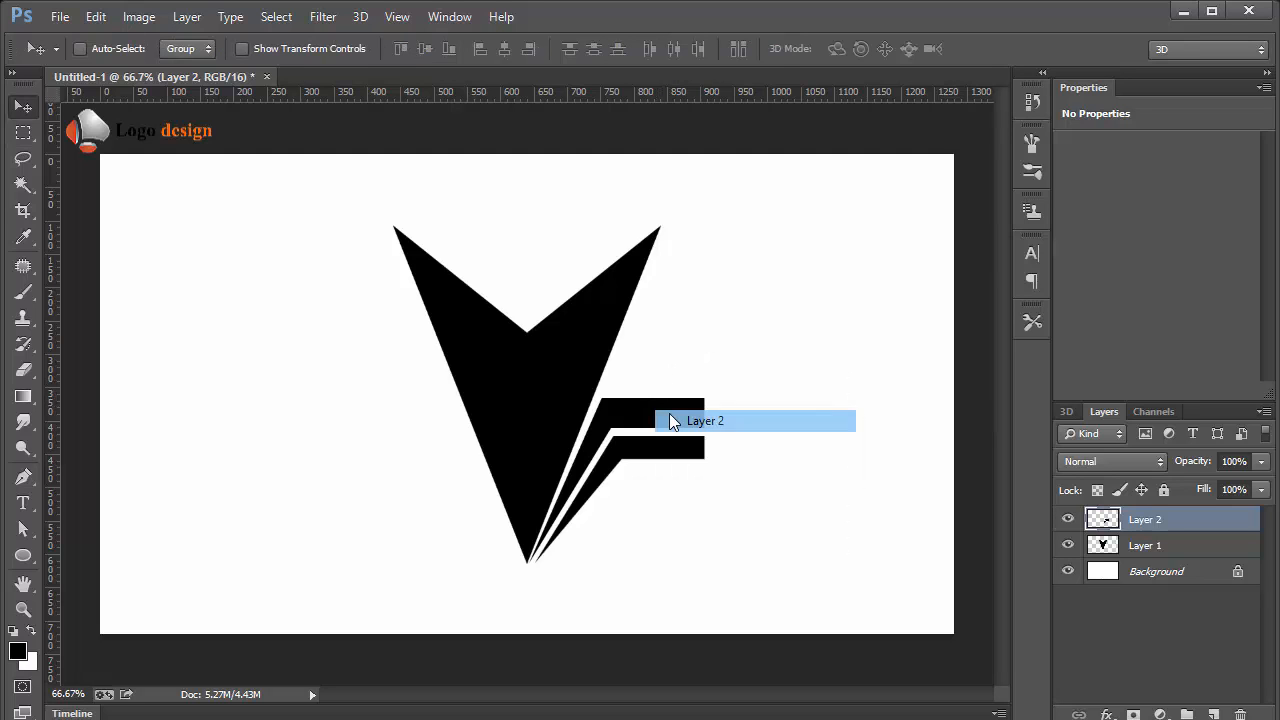
key(ctrl+j)
key(ctrl+t)
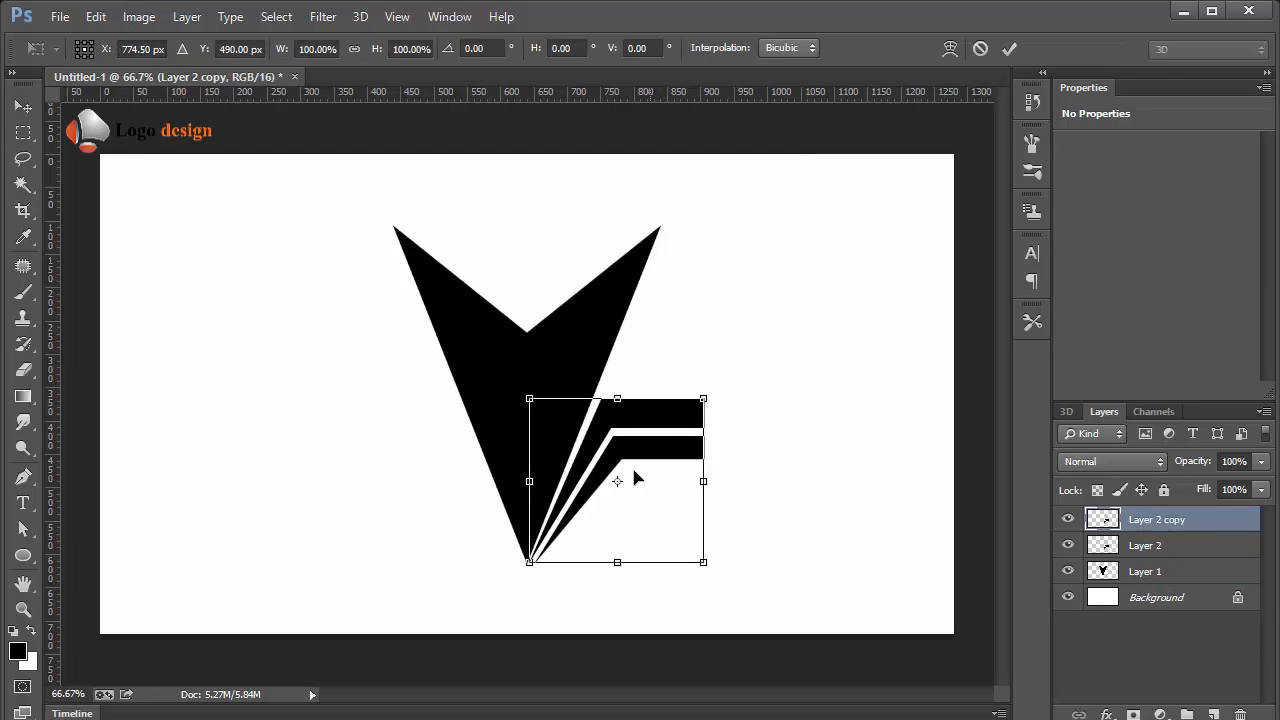
drag(617, 481, 529, 481)
right_click(568, 438)
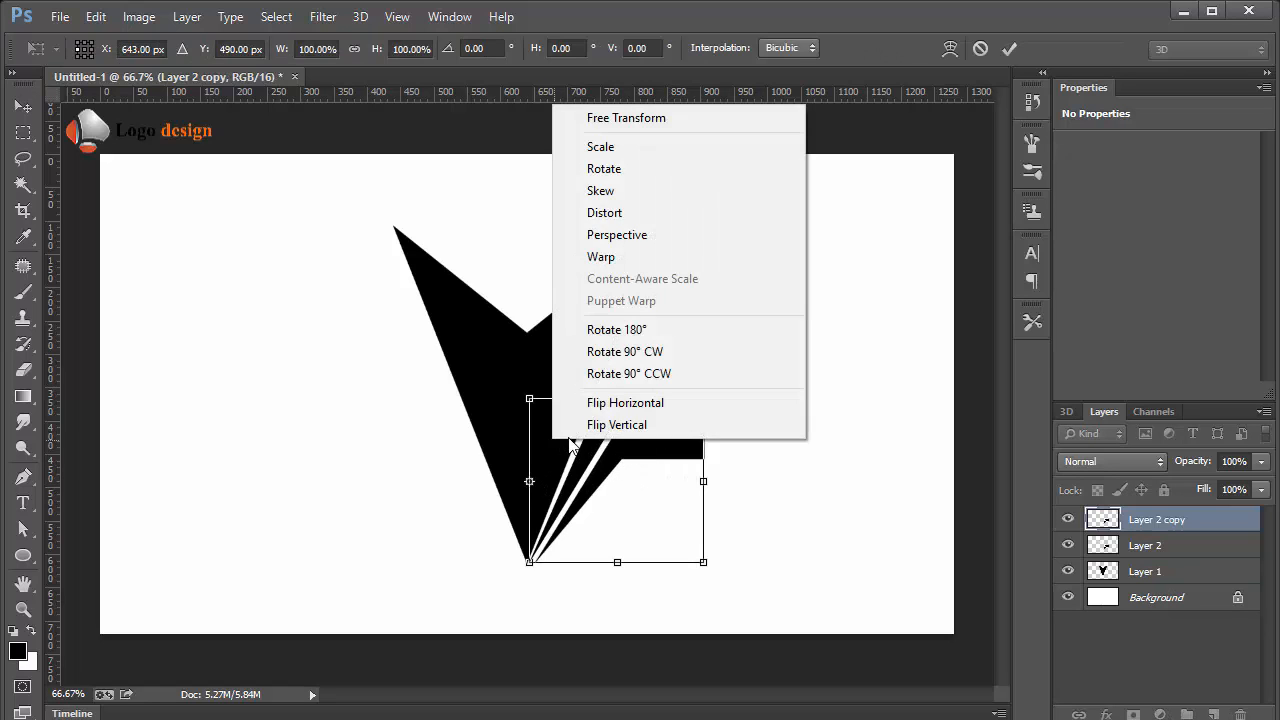
click(590, 403)
key(Return)
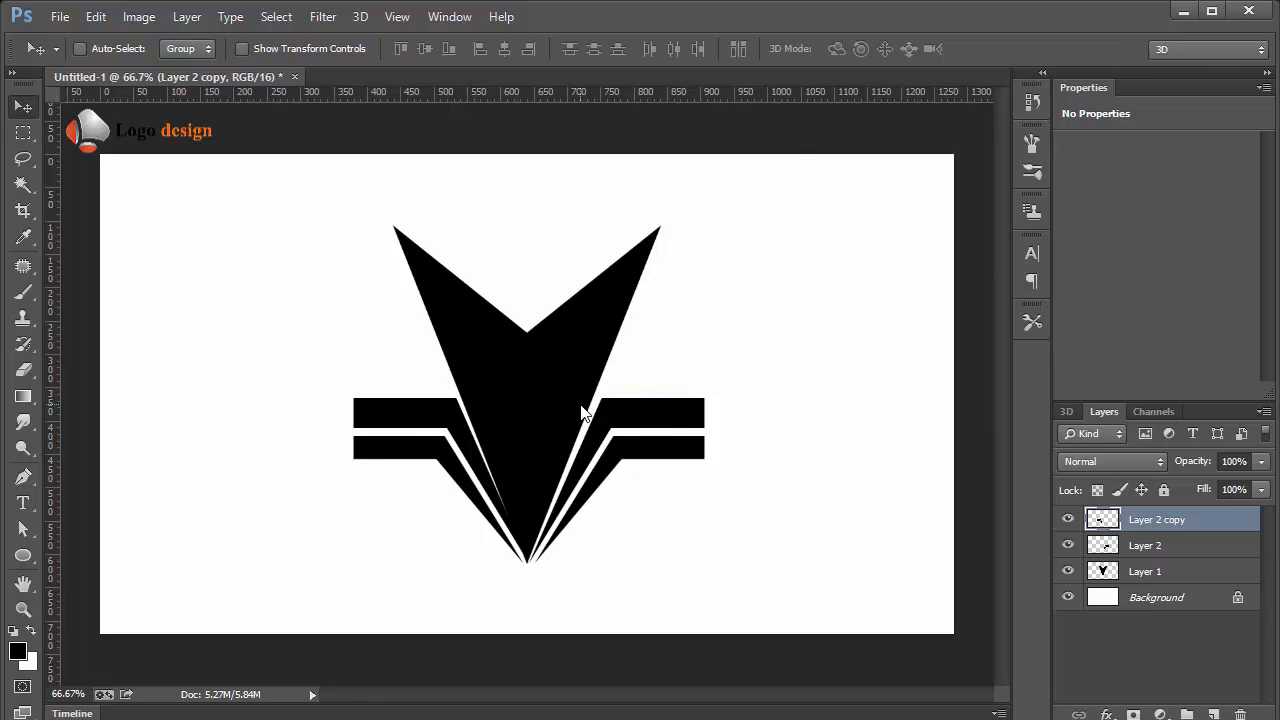
- Nudge the mirrored stripes left until their gap to the V matches the right side
key(Left)
key(Left)
key(Left)
key(Left)
key(Left)
key(Left)
key(Left)
key(Left)
key(Left)
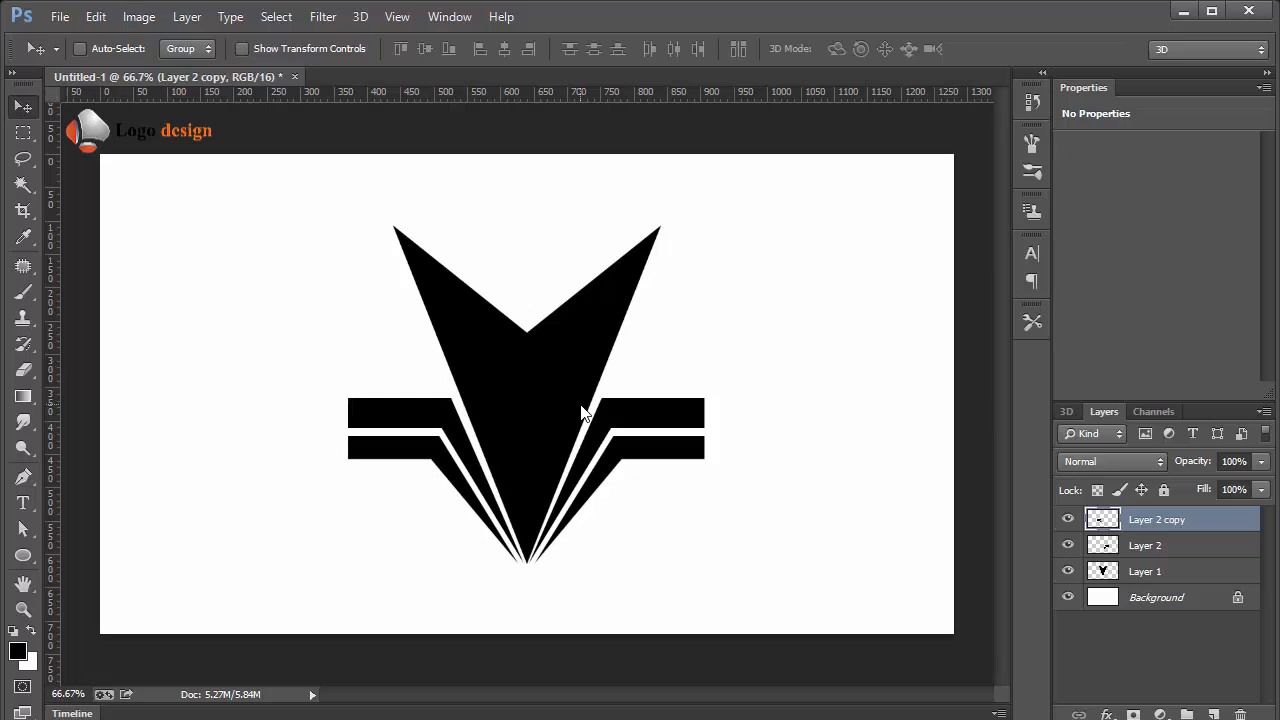
- Nudge the mirrored stripes one pixel right and merge both stripe layers with the V into a single layer
key(Right)
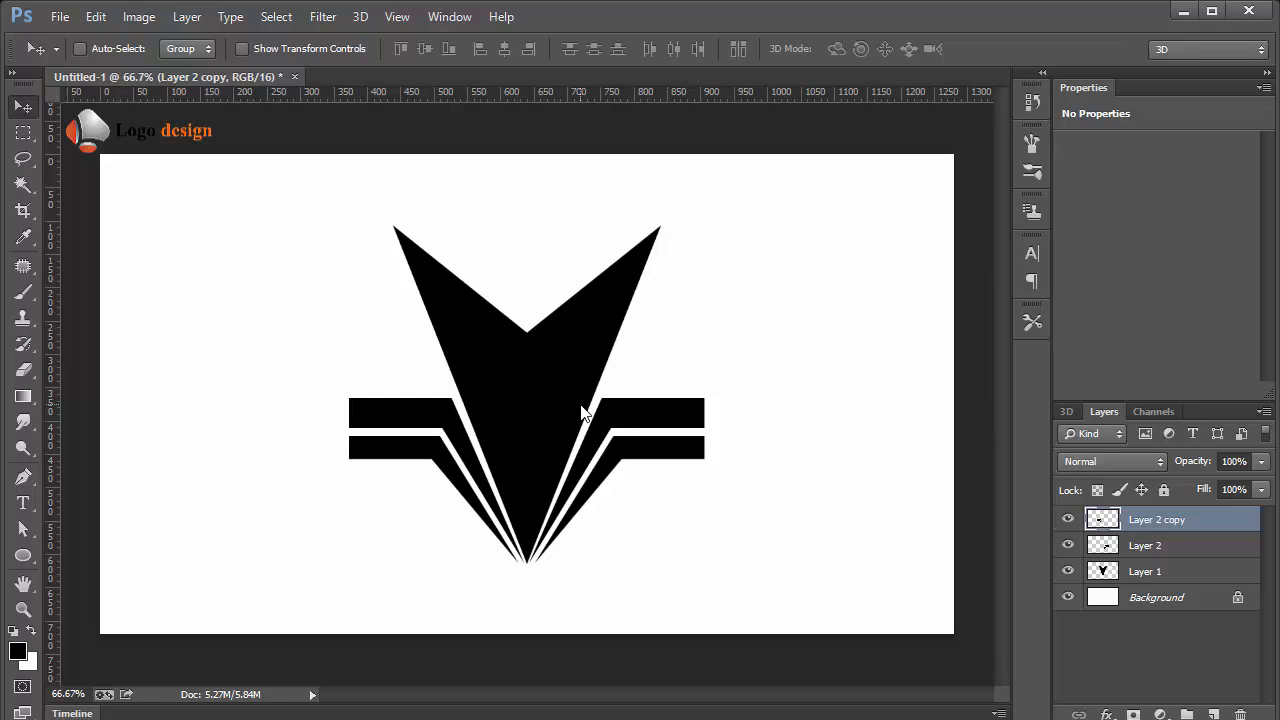
key(ctrl+e)
shift+click(1150, 546)
key(ctrl+e)
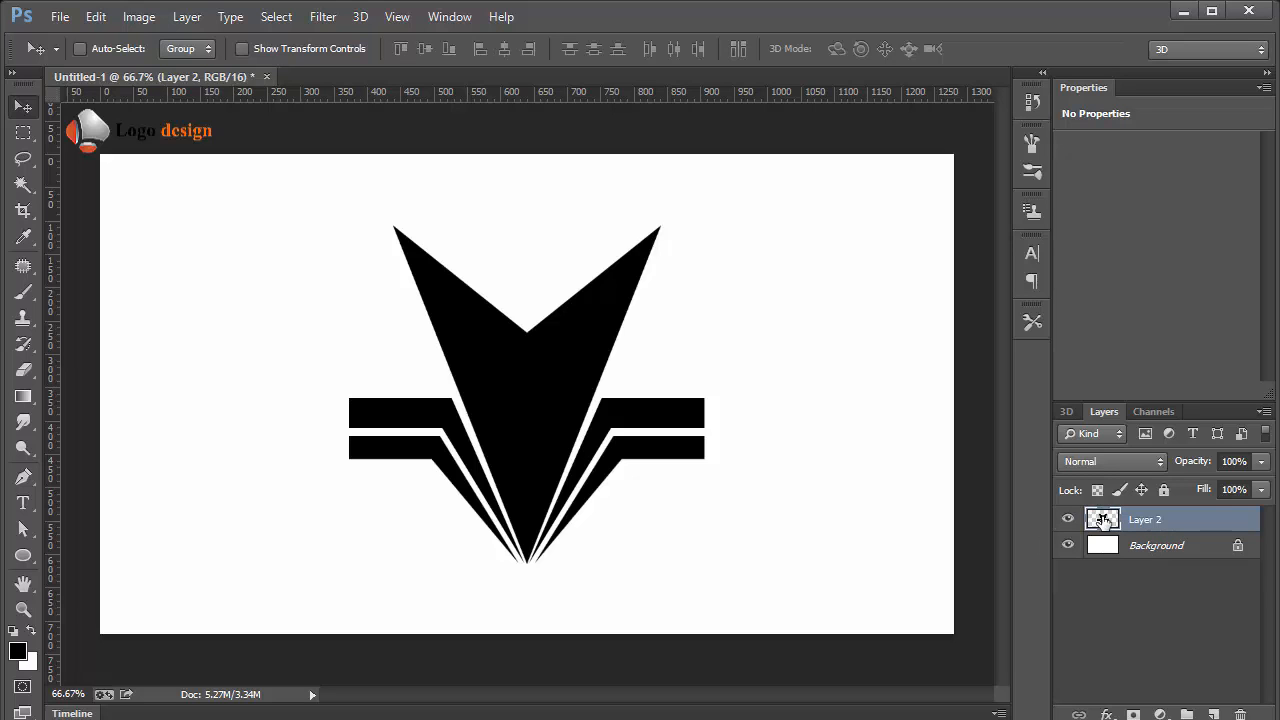
- Add a Gradient Overlay to the merged logo layer using the bright-to-dark red preset
double_click(1103, 521)
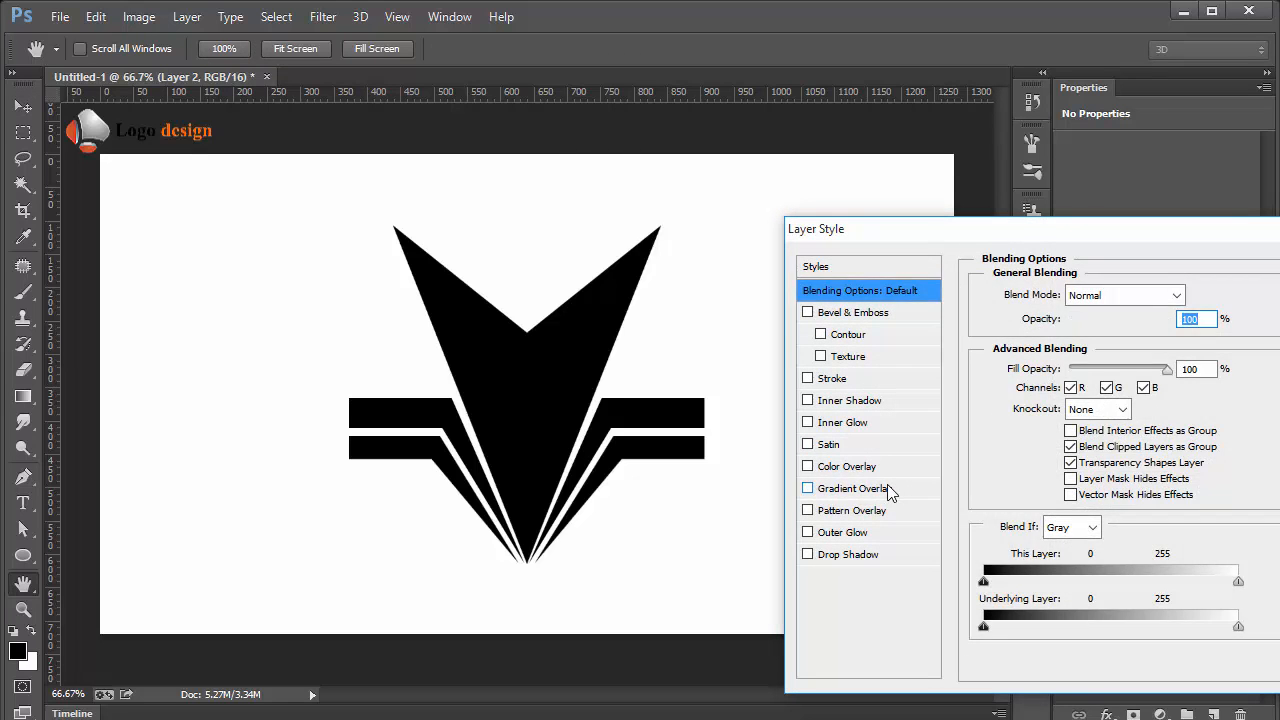
click(889, 489)
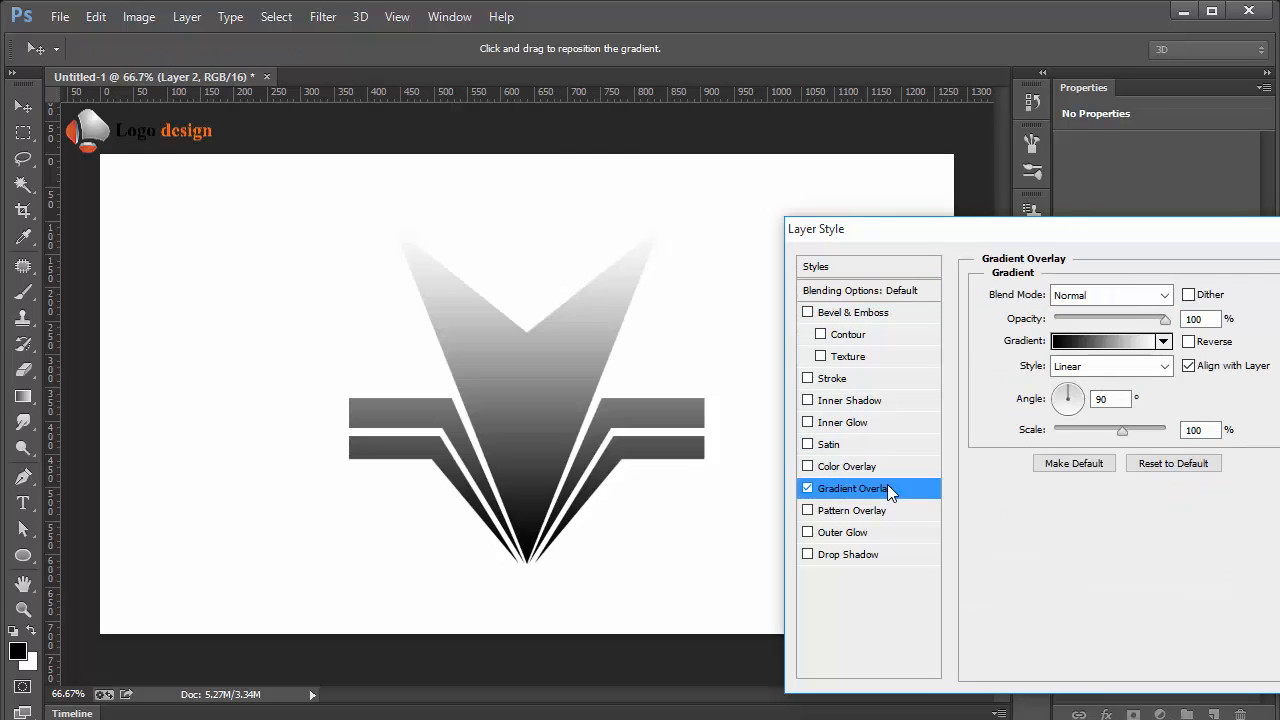
click(1163, 341)
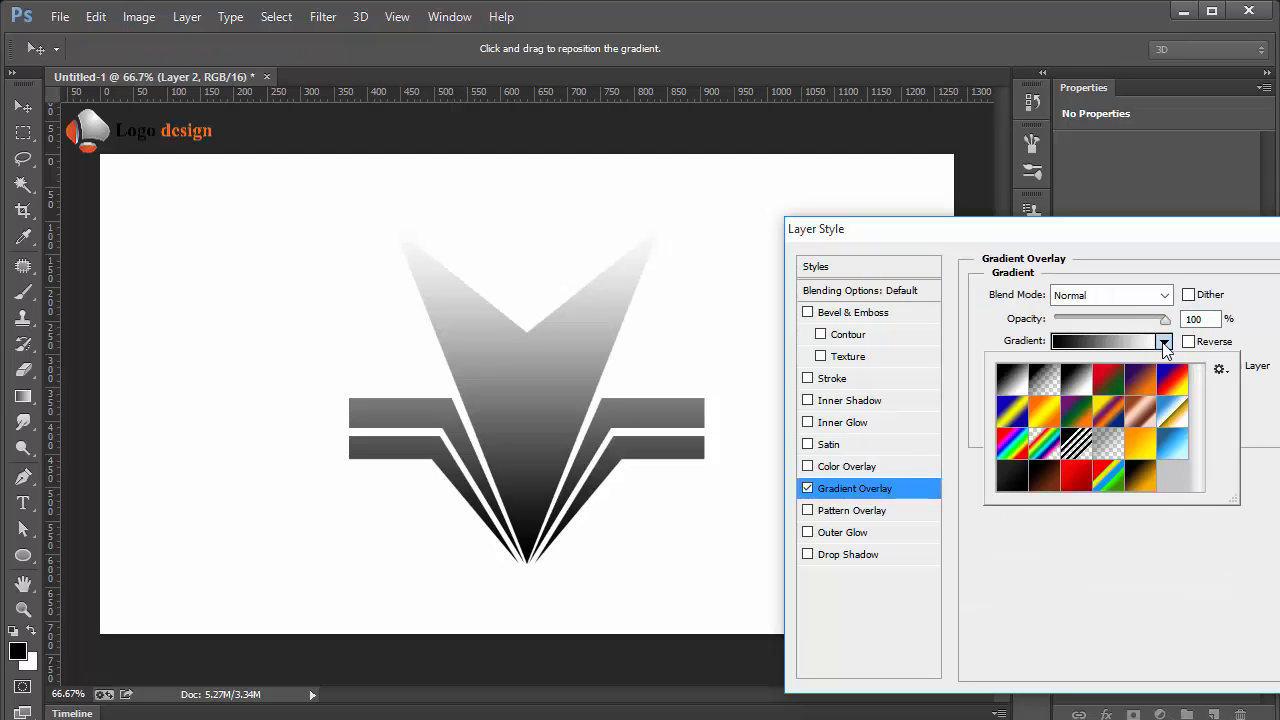
click(1080, 483)
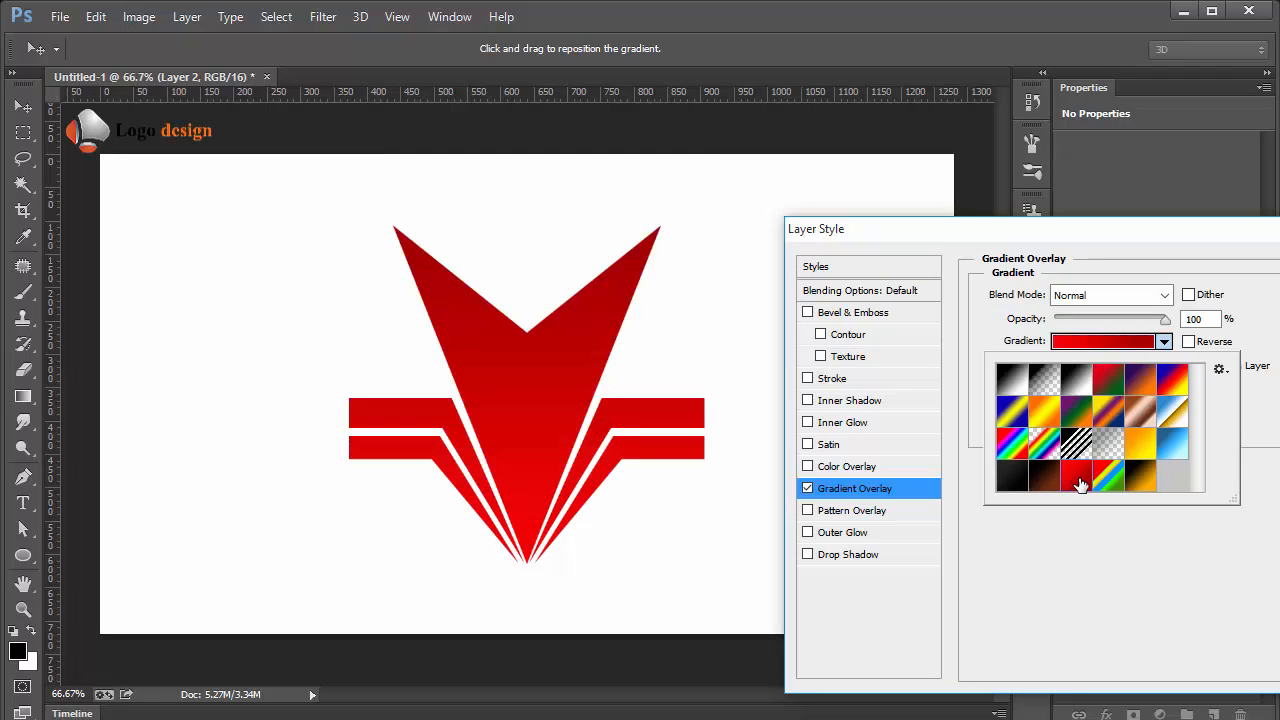
click(1090, 341)
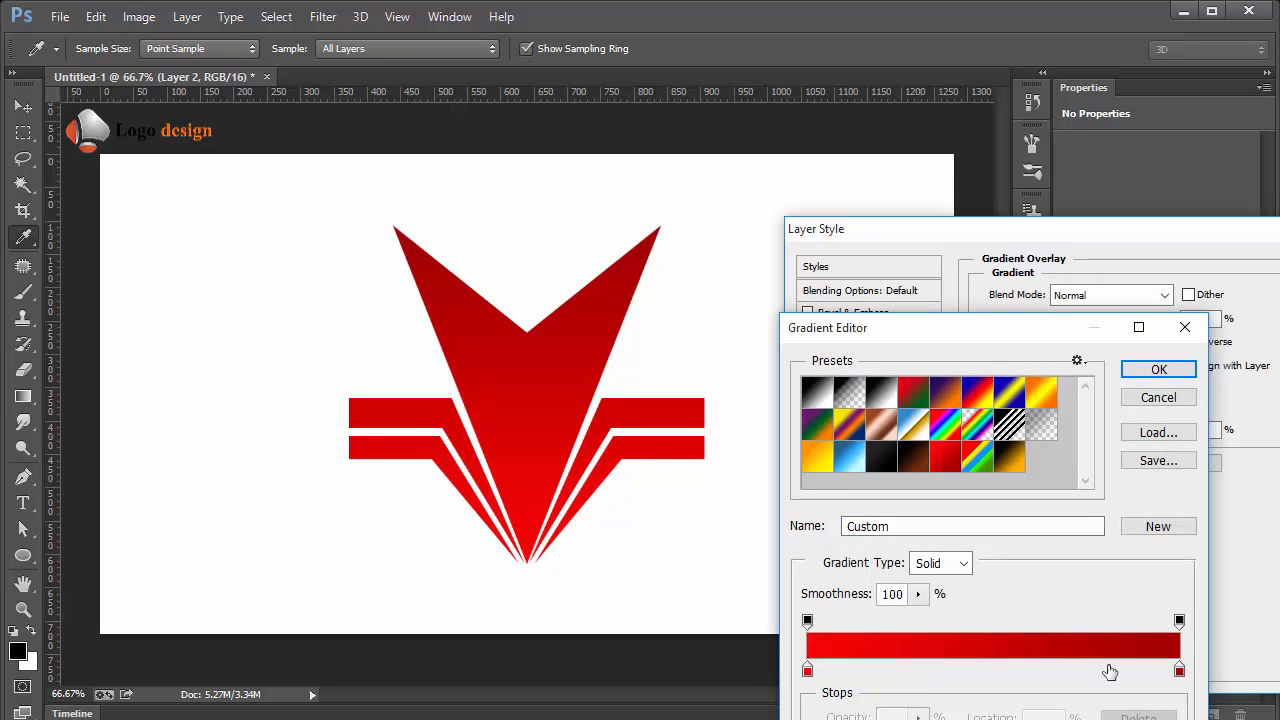
double_click(1180, 670)
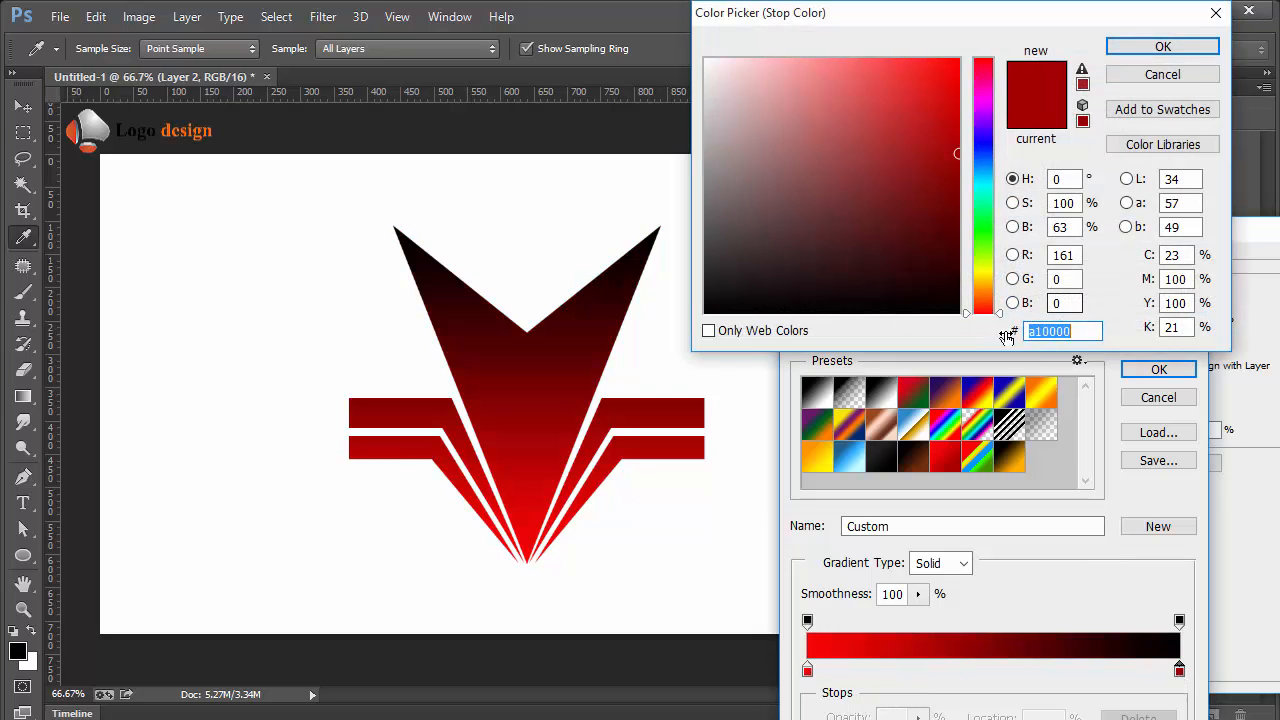
click(1162, 47)
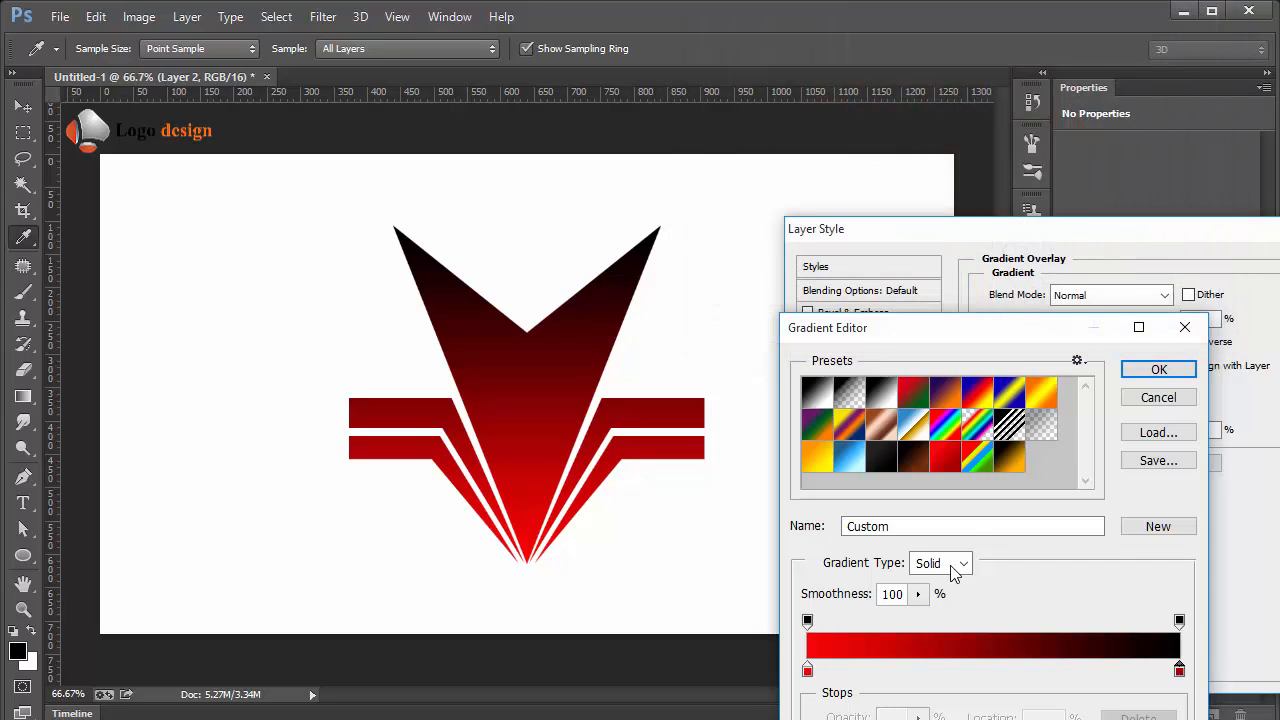
double_click(1180, 669)
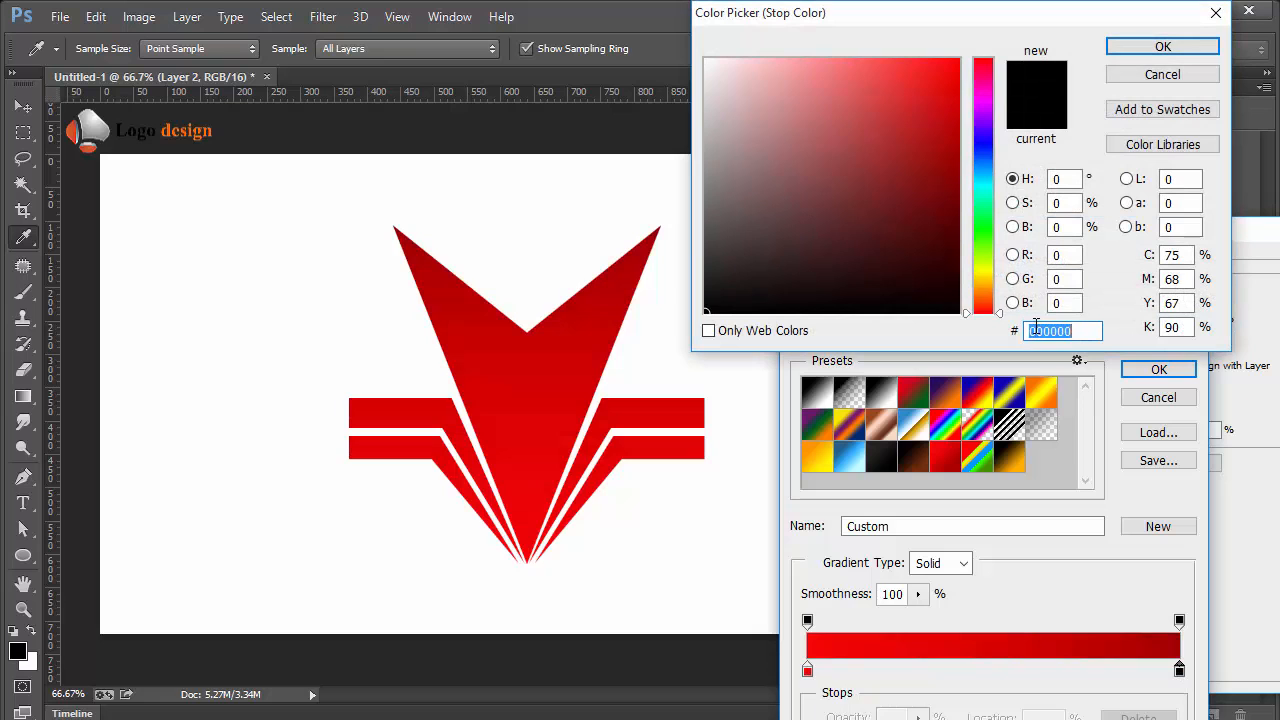
click(1160, 75)
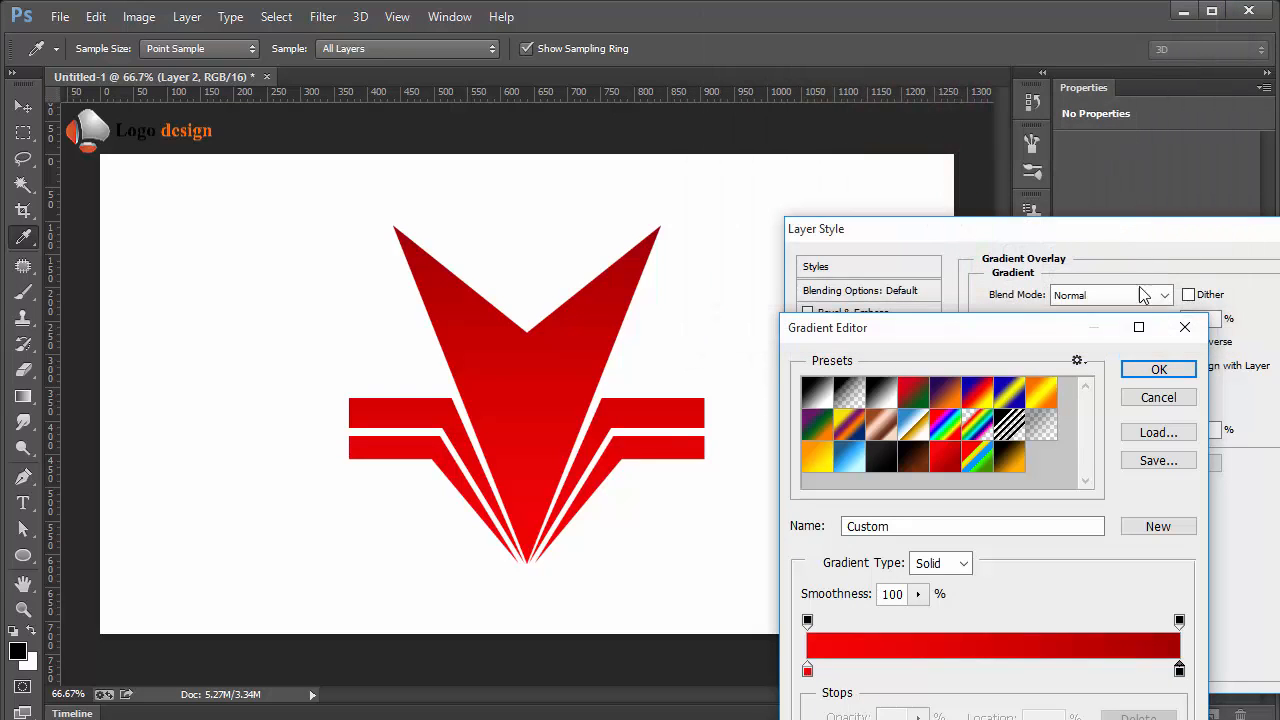
click(1158, 397)
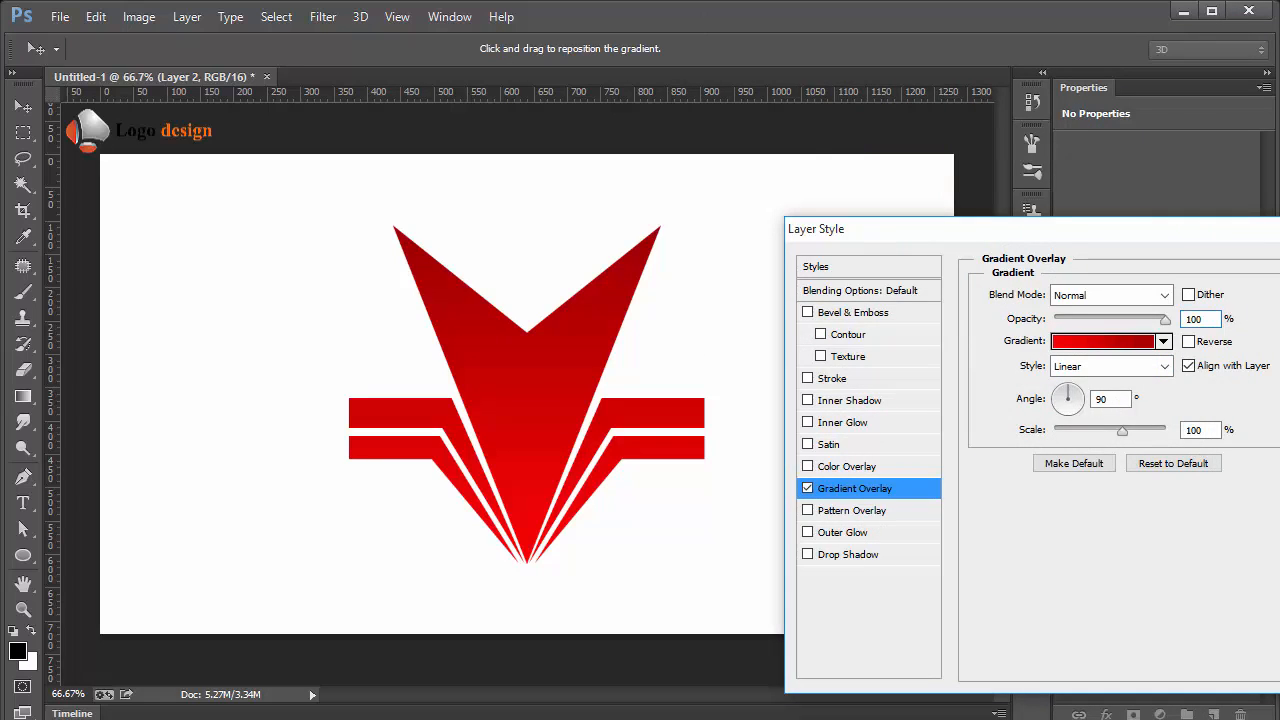
- Apply the gradient overlay and bake it into pixels by merging the logo layer with a new empty layer
key(Return)
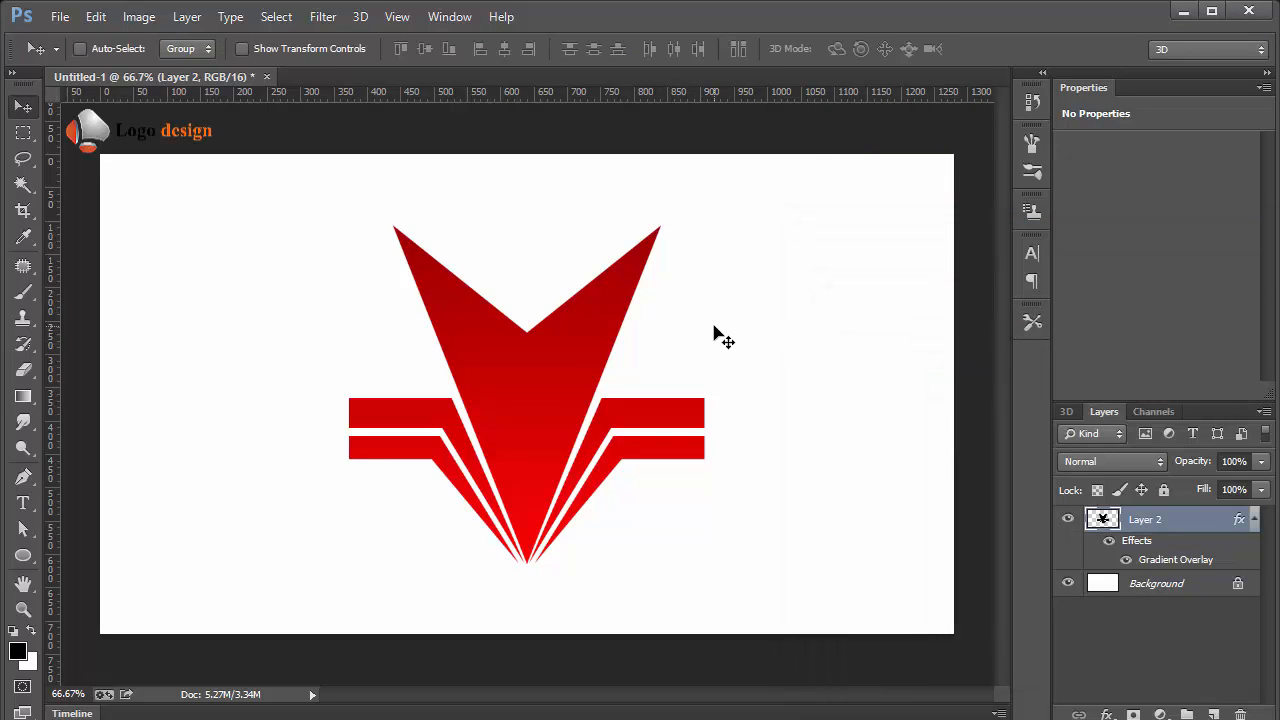
key(ctrl+shift+n)
key(Return)
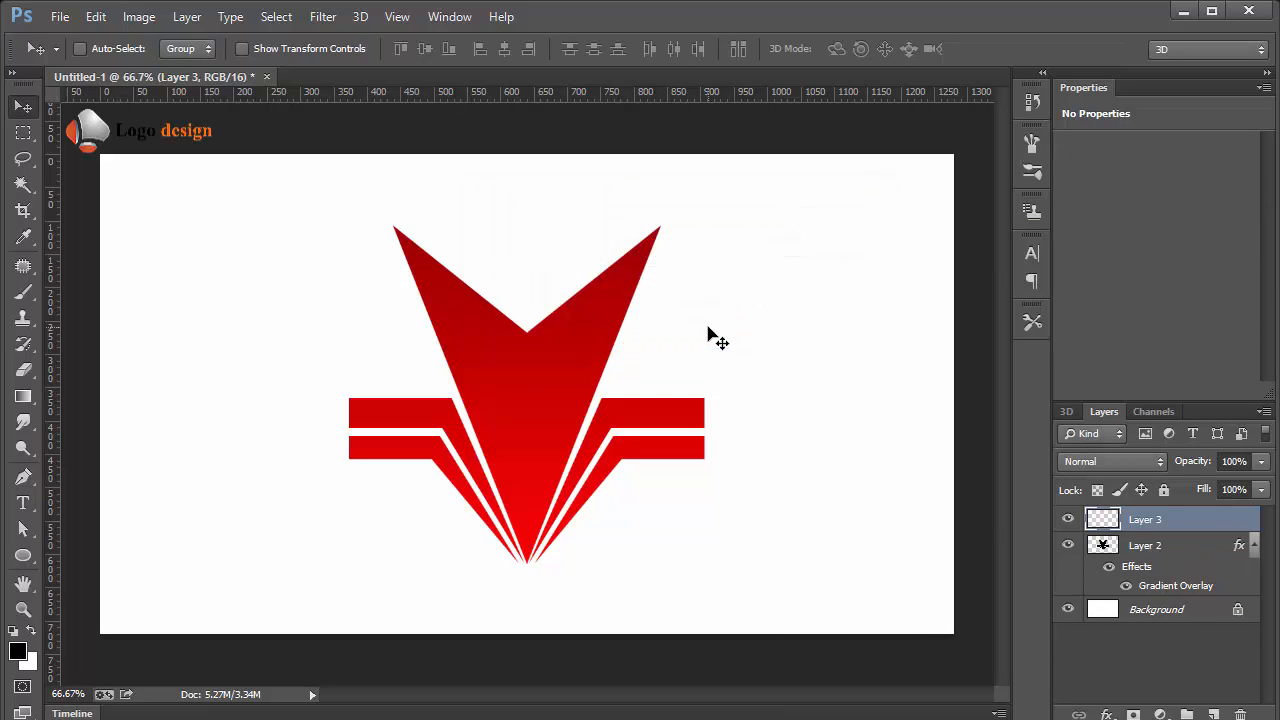
shift+click(1141, 549)
key(ctrl+e)
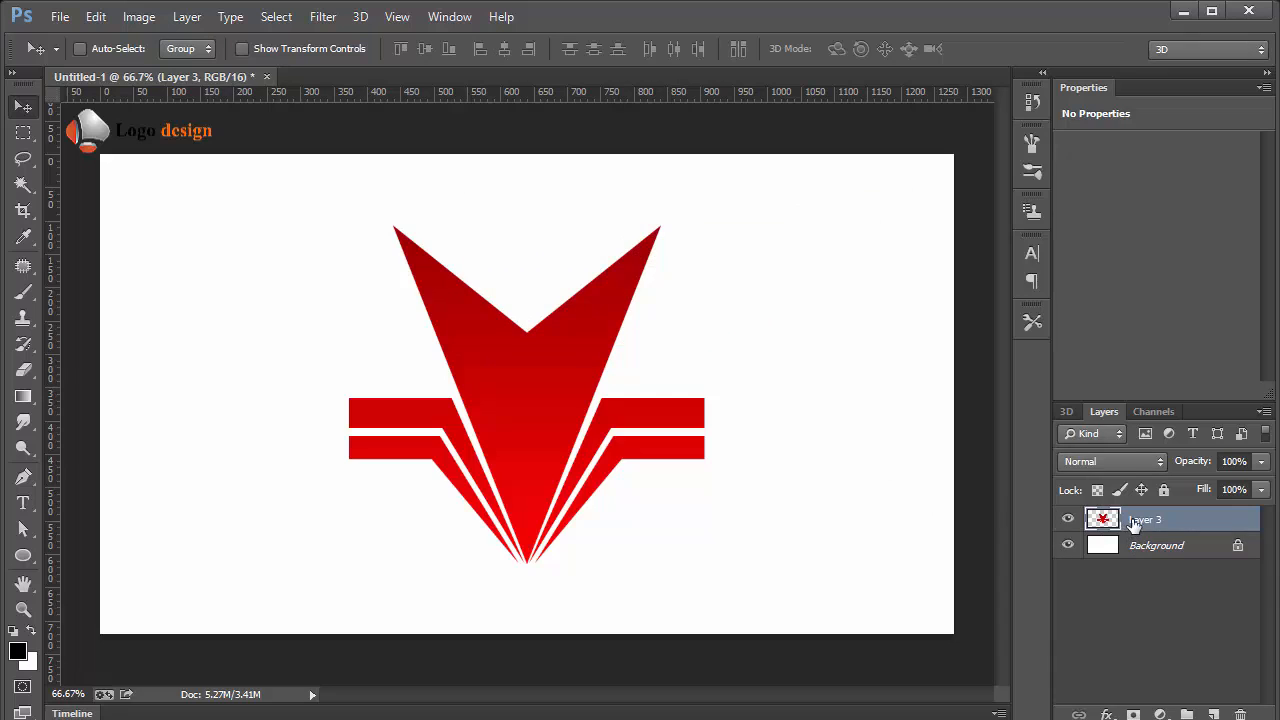
- Create a 3D extrusion from the red logo layer and give its mesh a rounded, inflated-front shape preset
right_click(1133, 524)
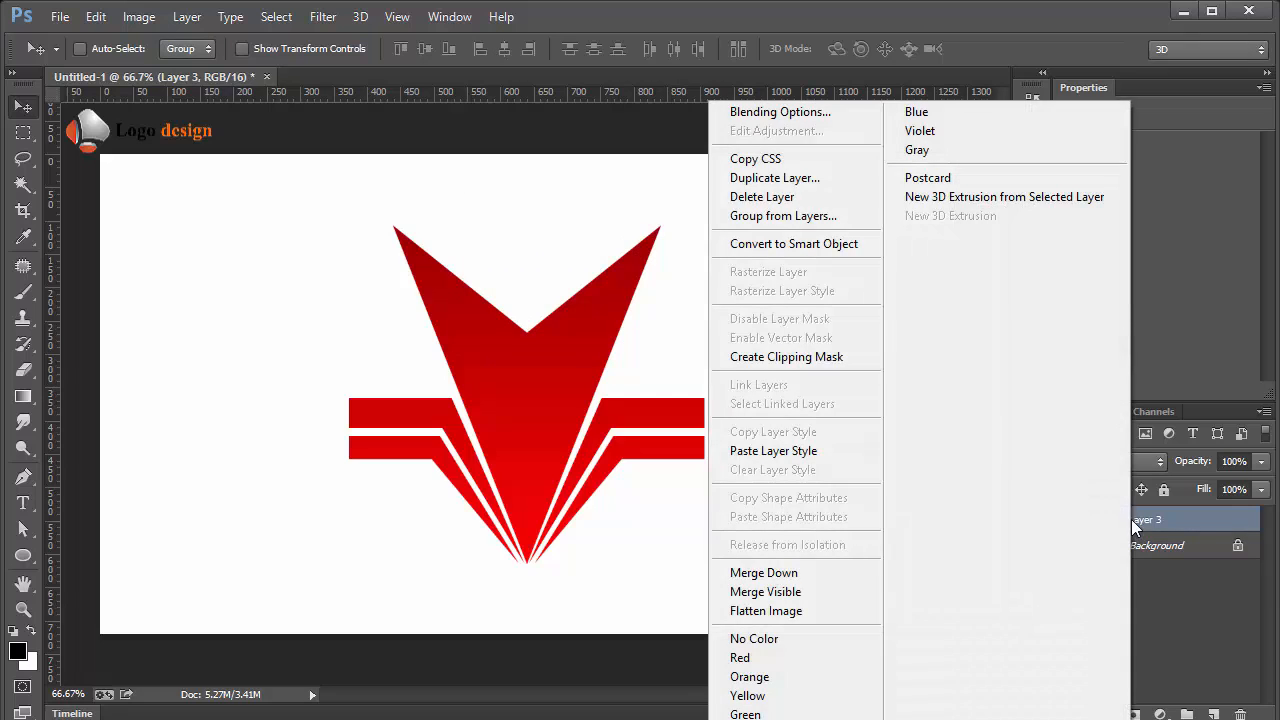
click(980, 196)
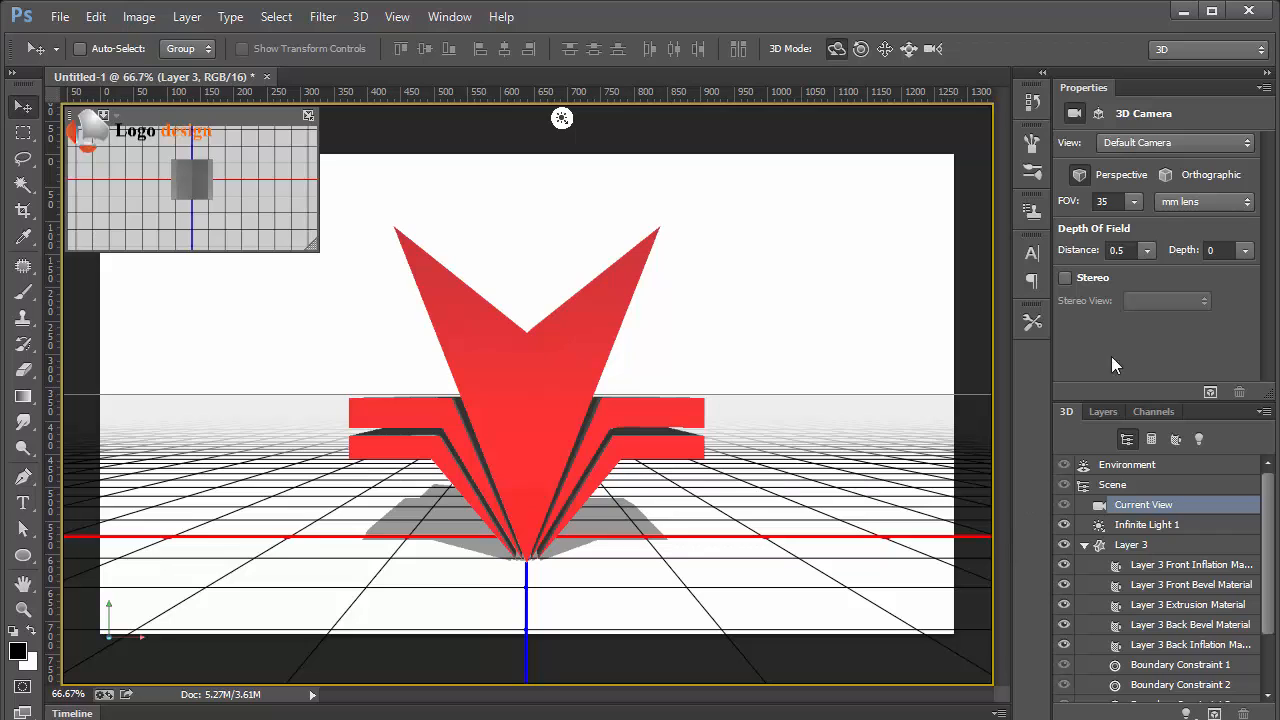
click(1133, 547)
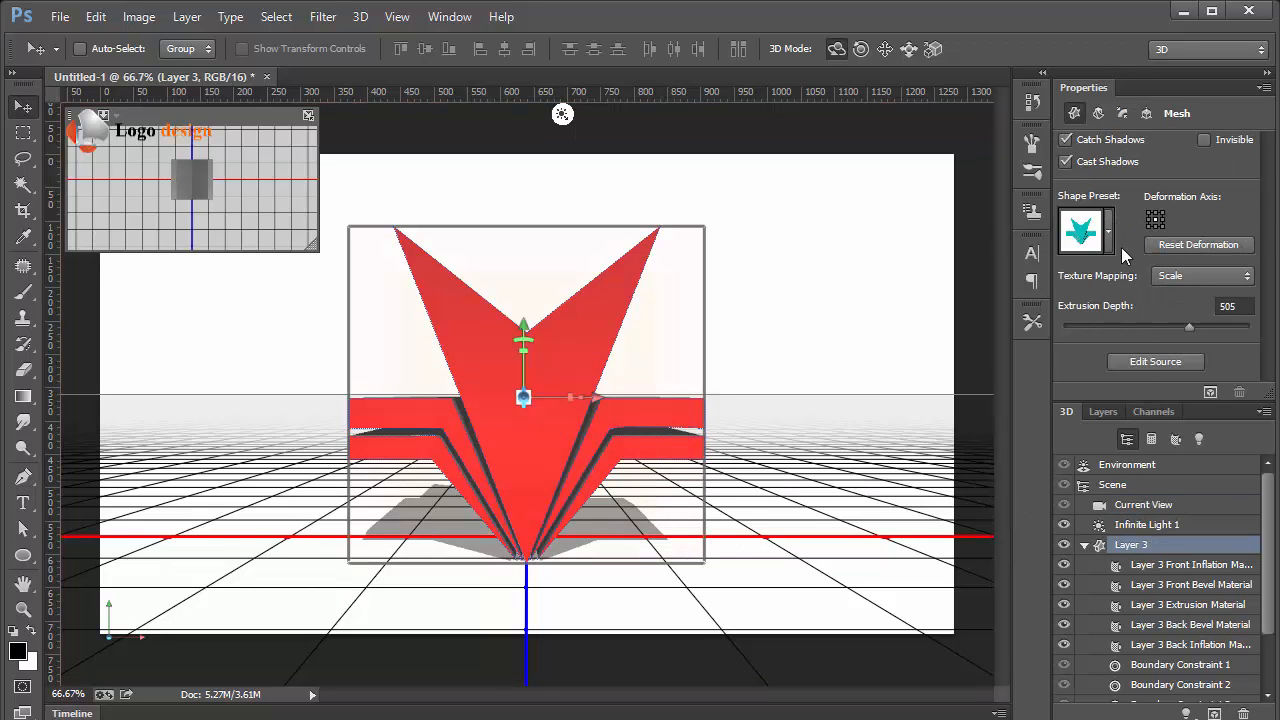
click(1108, 232)
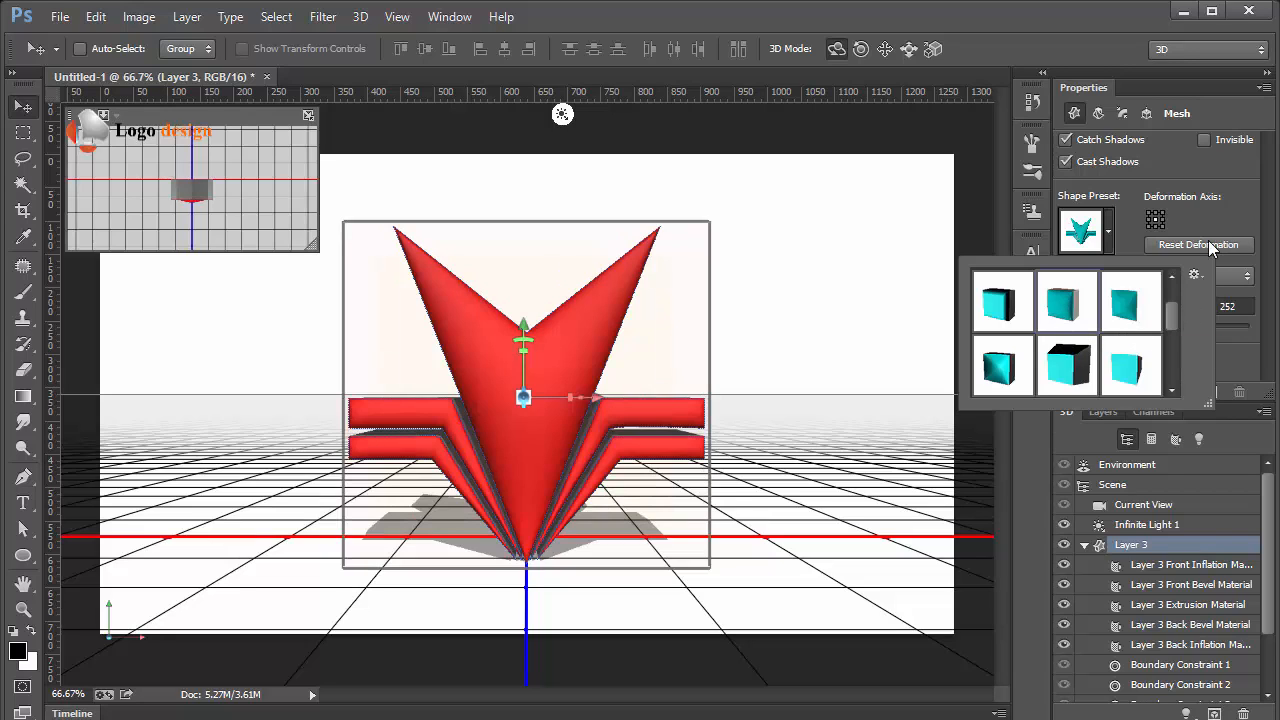
click(1221, 113)
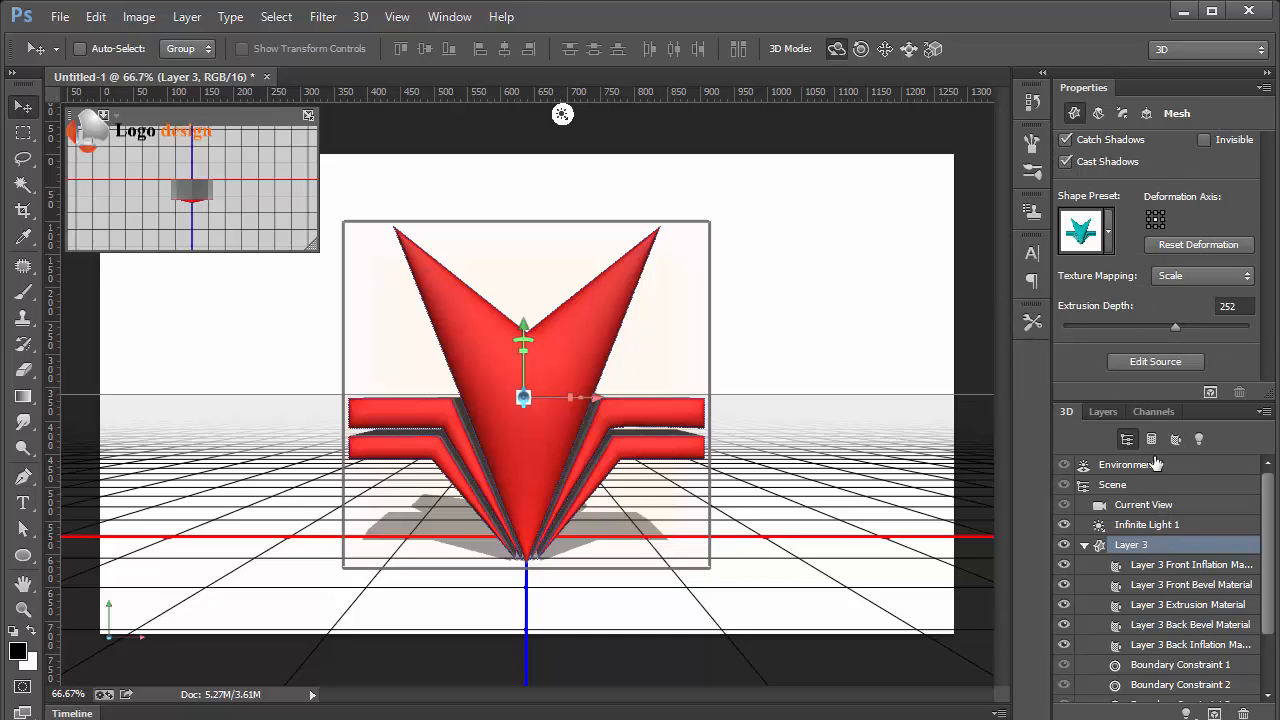
- Add a white-filled layer directly above the Background and convert it into a 3D postcard
click(1108, 412)
click(1174, 662)
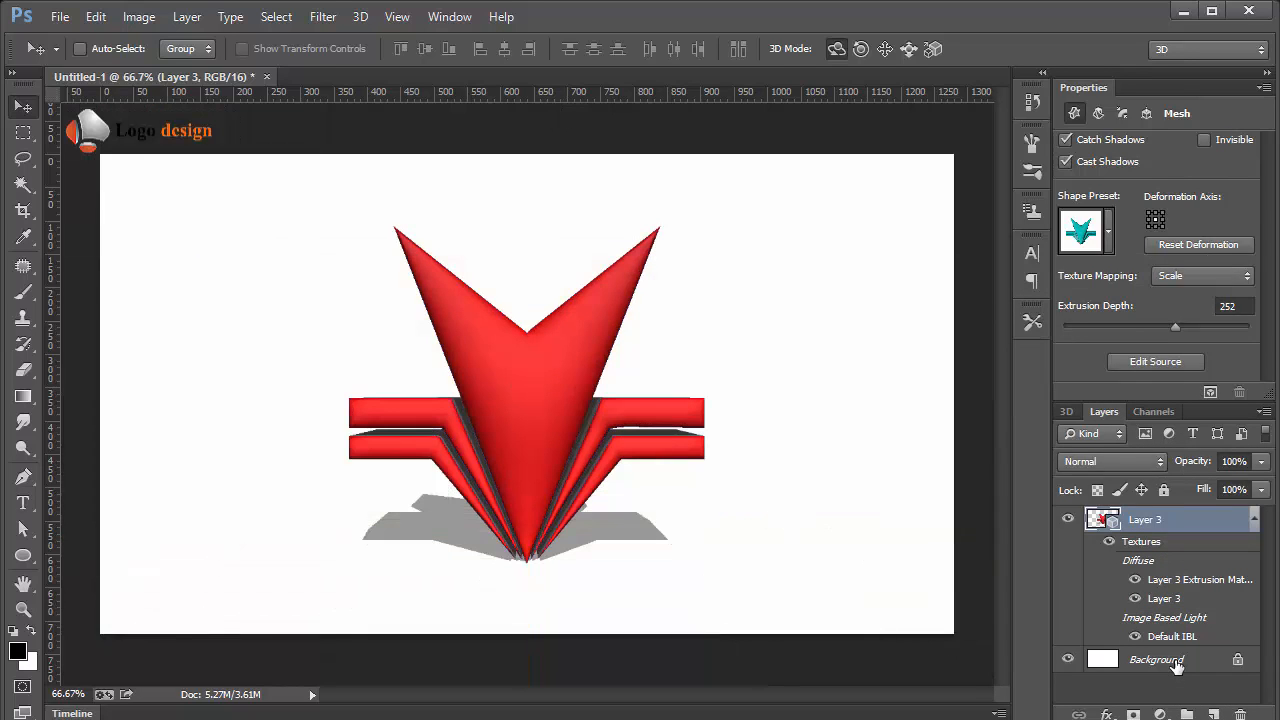
key(ctrl+shift+n)
key(Return)
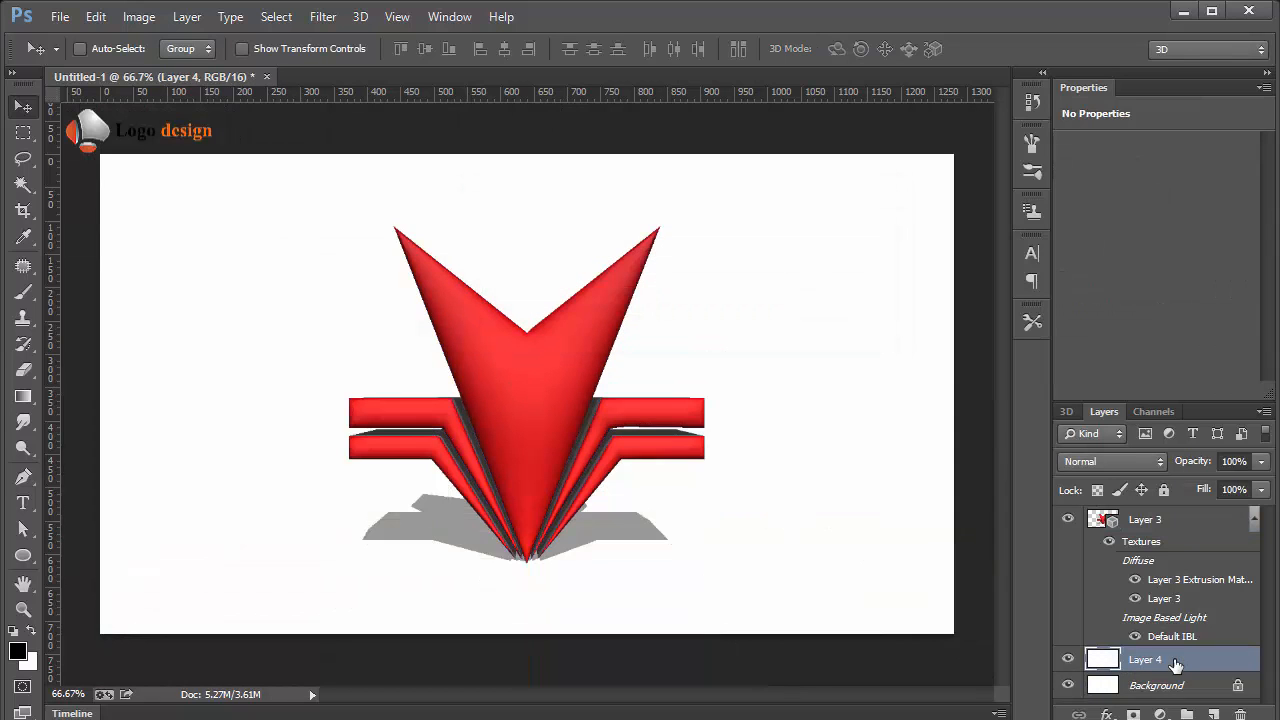
right_click(1176, 665)
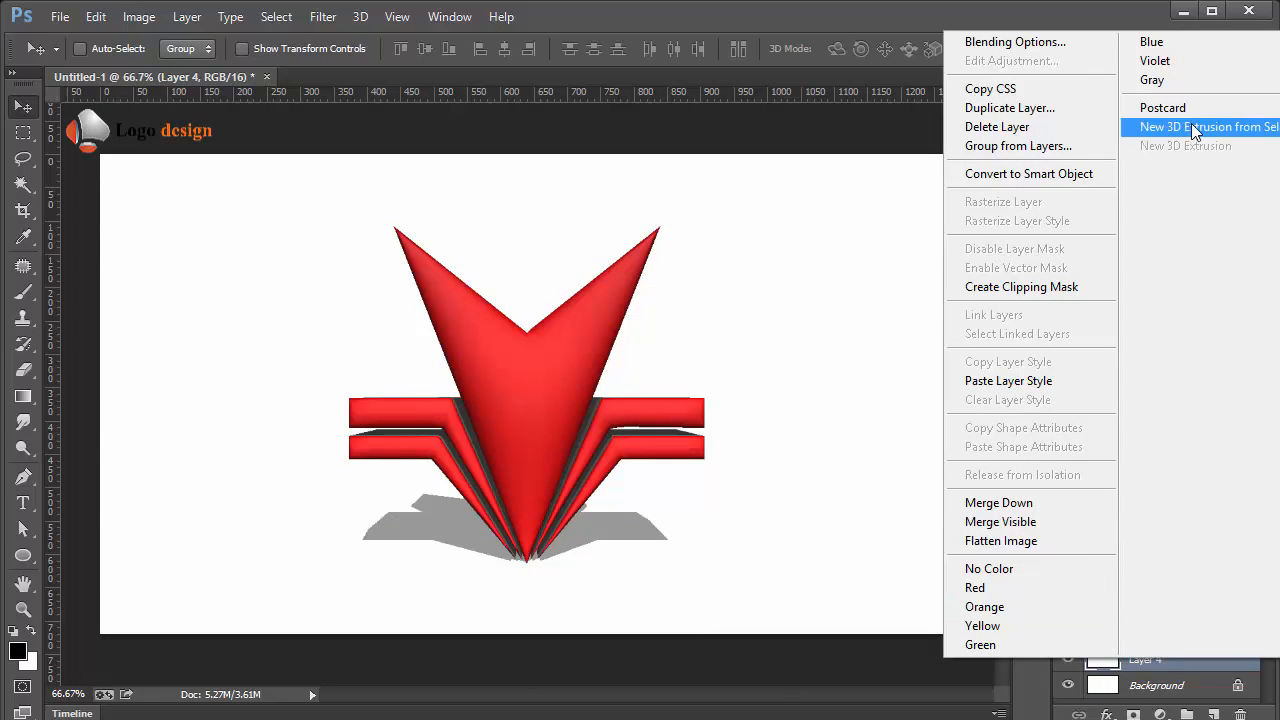
click(1163, 107)
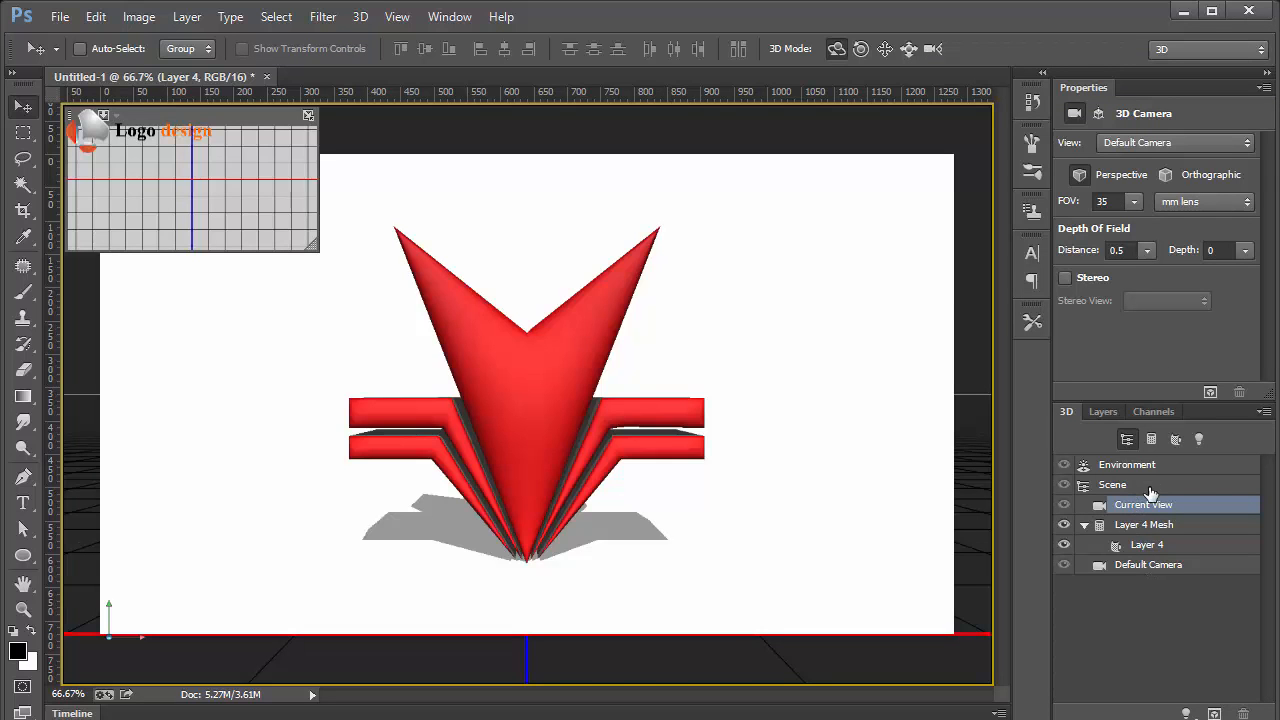
- Select the extruded logo layer together with the postcard layer and merge them into one 3D layer
click(1108, 412)
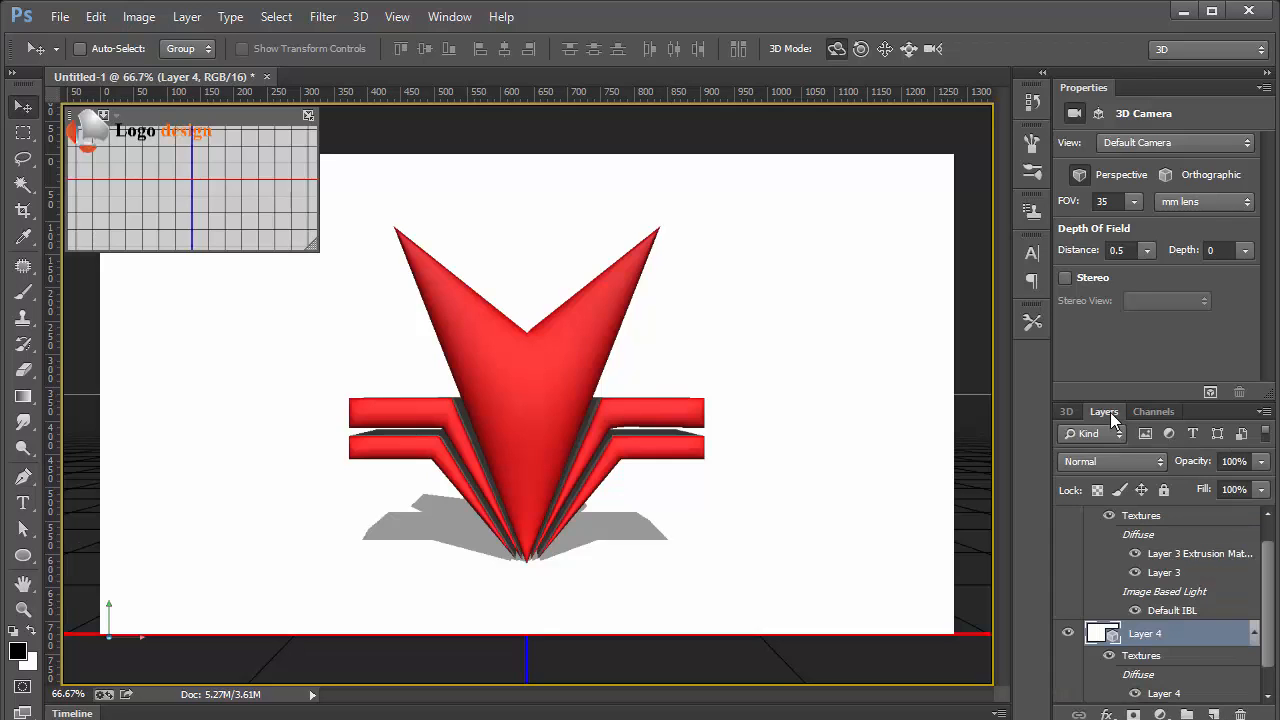
click(1167, 660)
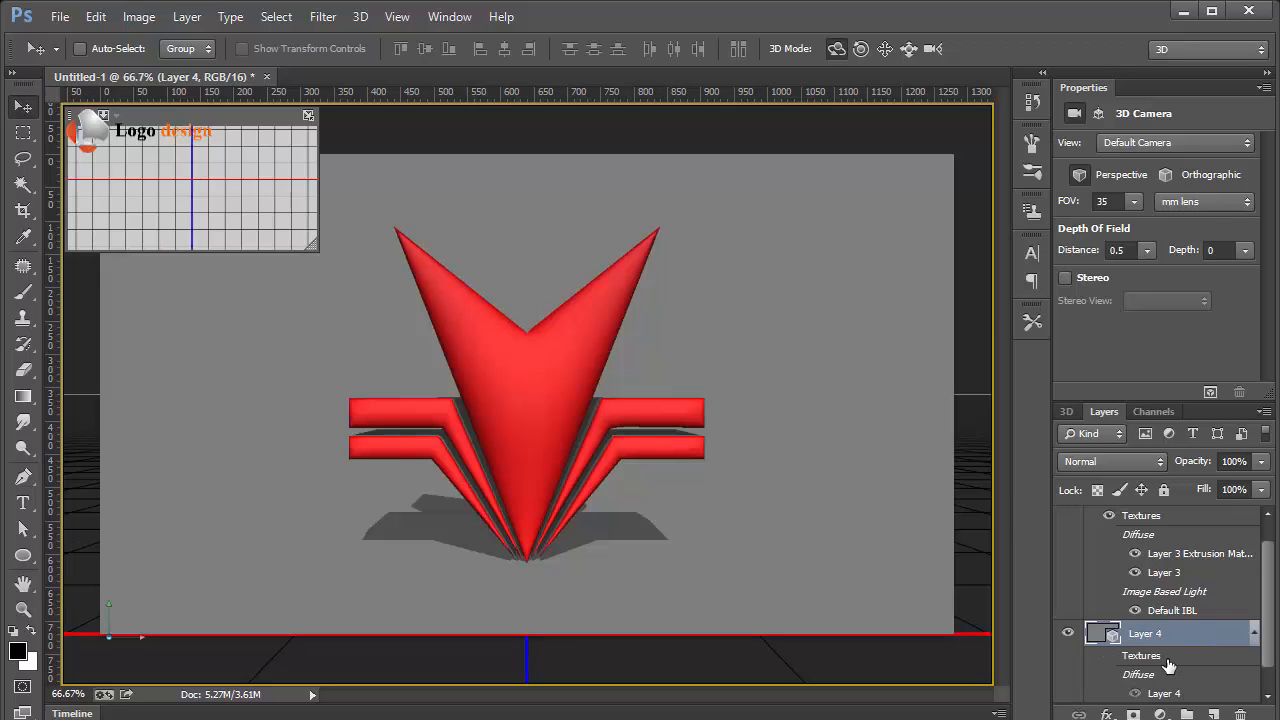
click(1167, 660)
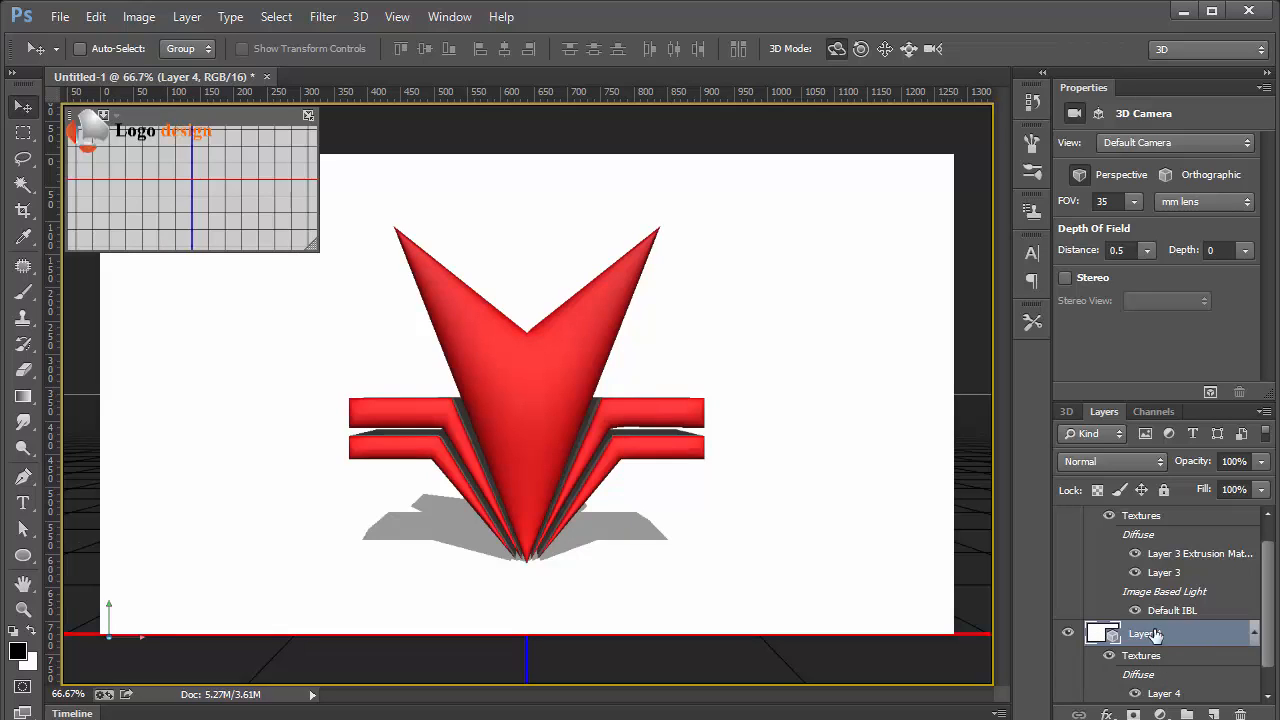
scroll(1162, 548, up, 1)
shift+click(1175, 521)
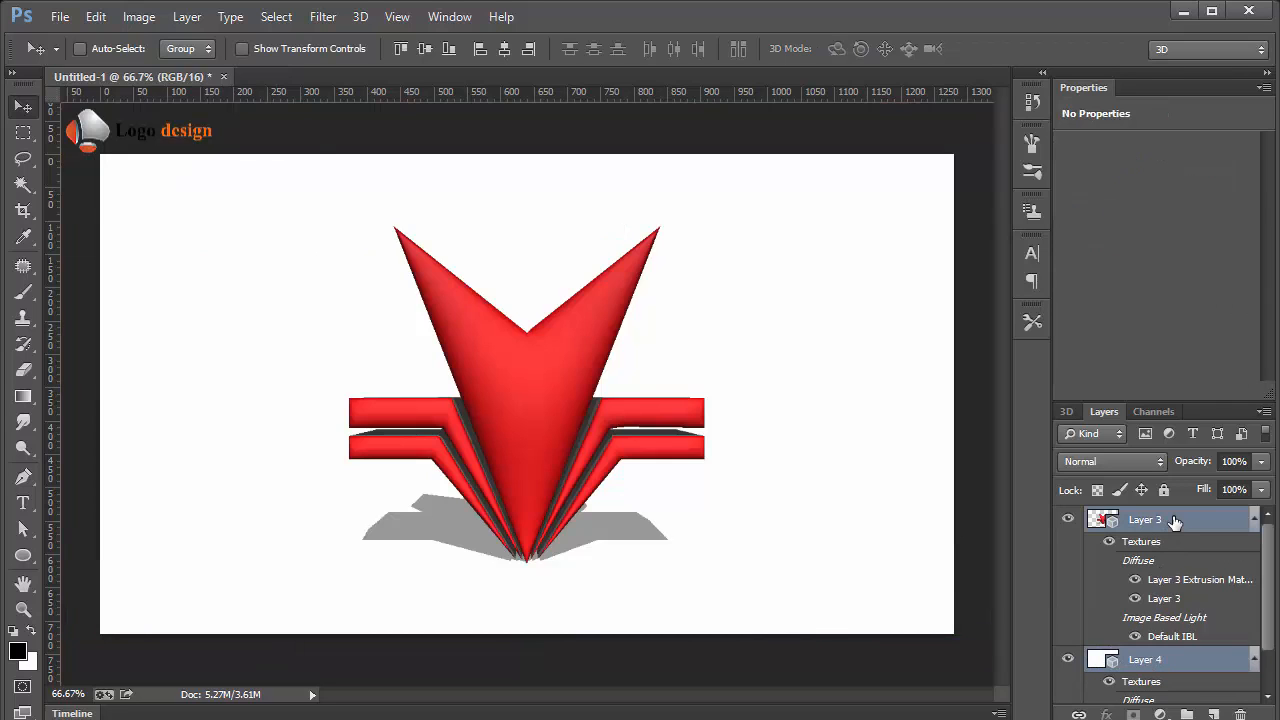
key(ctrl+e)
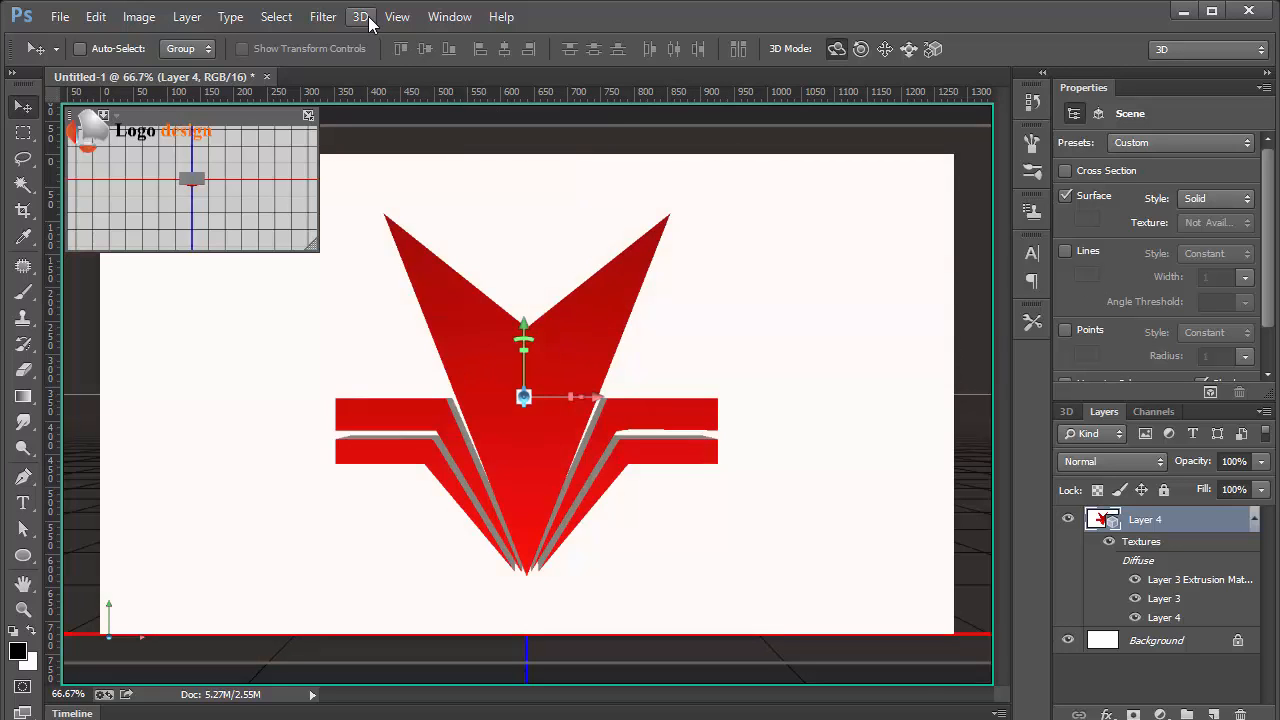
- Render the merged 3D scene, stop the render when it is nearly complete, and rasterize the 3D layer
click(360, 17)
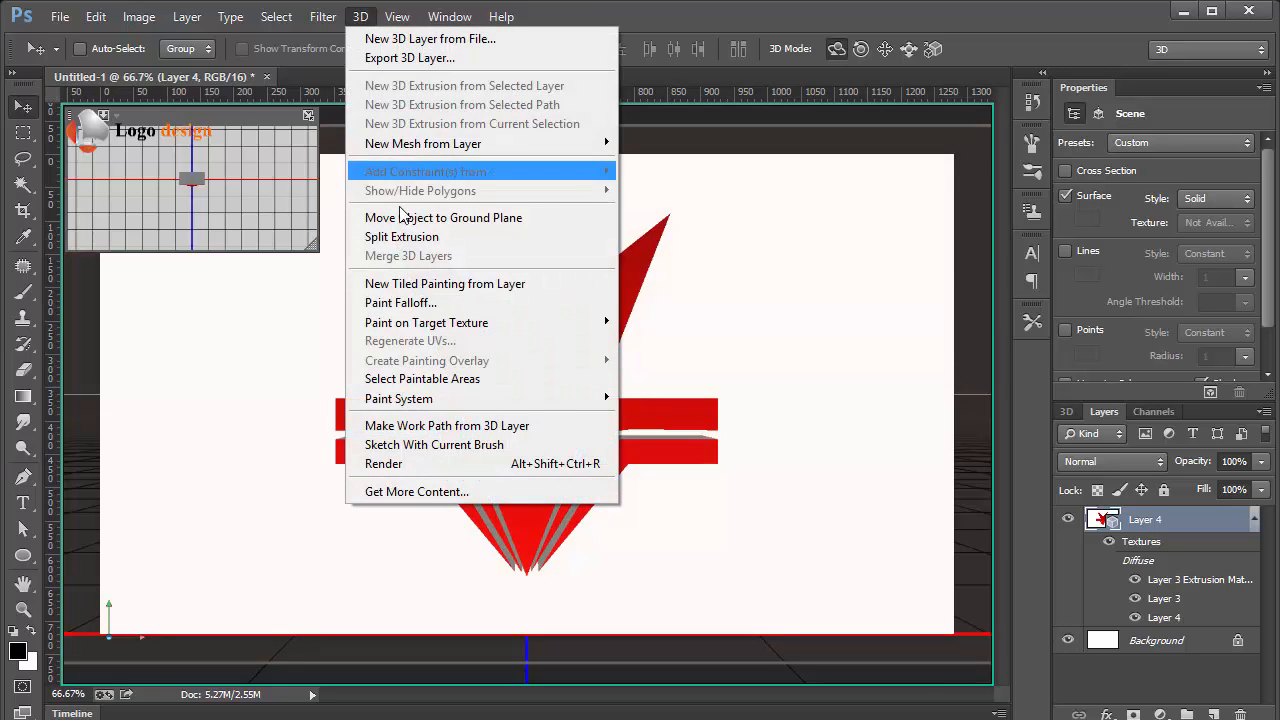
click(415, 461)
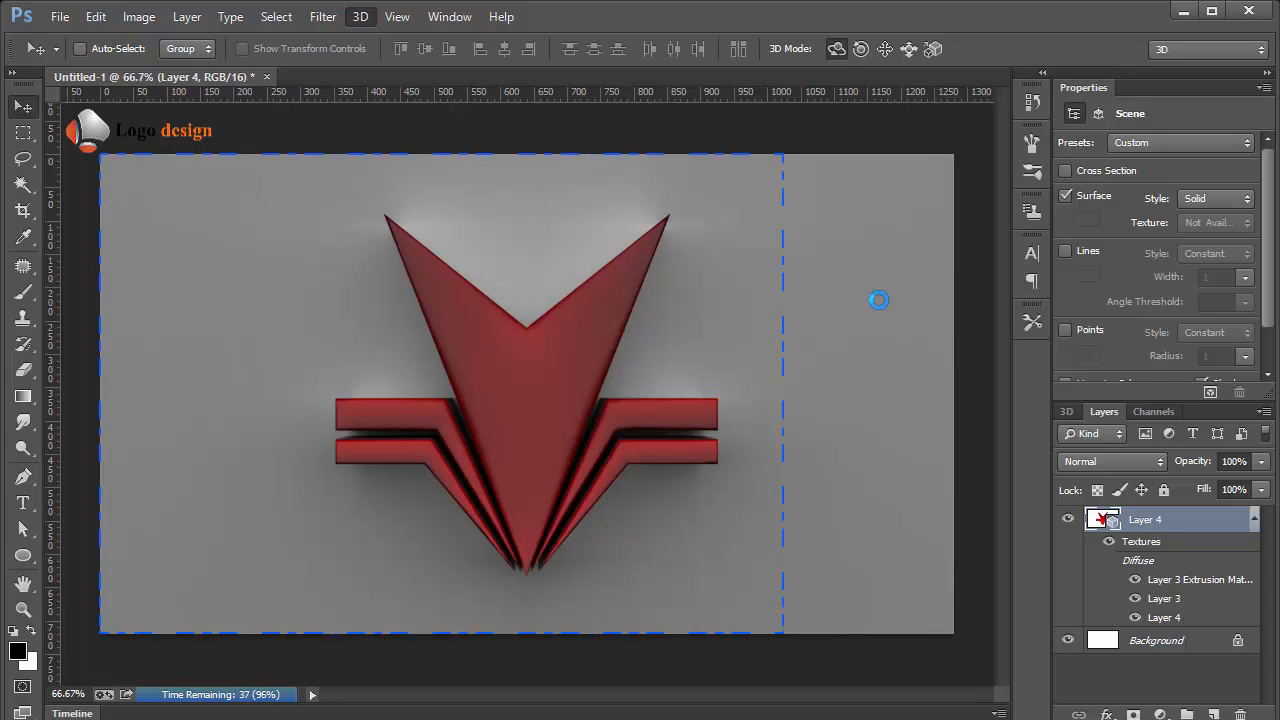
key(Escape)
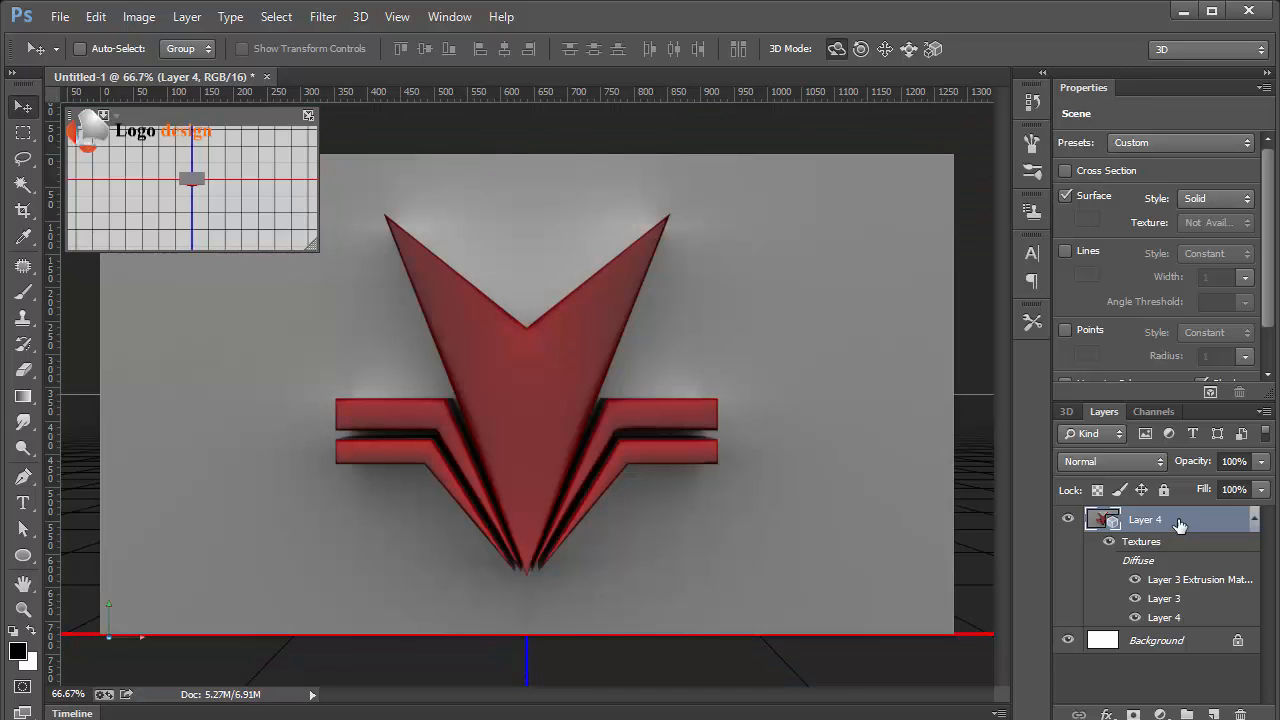
right_click(1176, 522)
click(1175, 481)
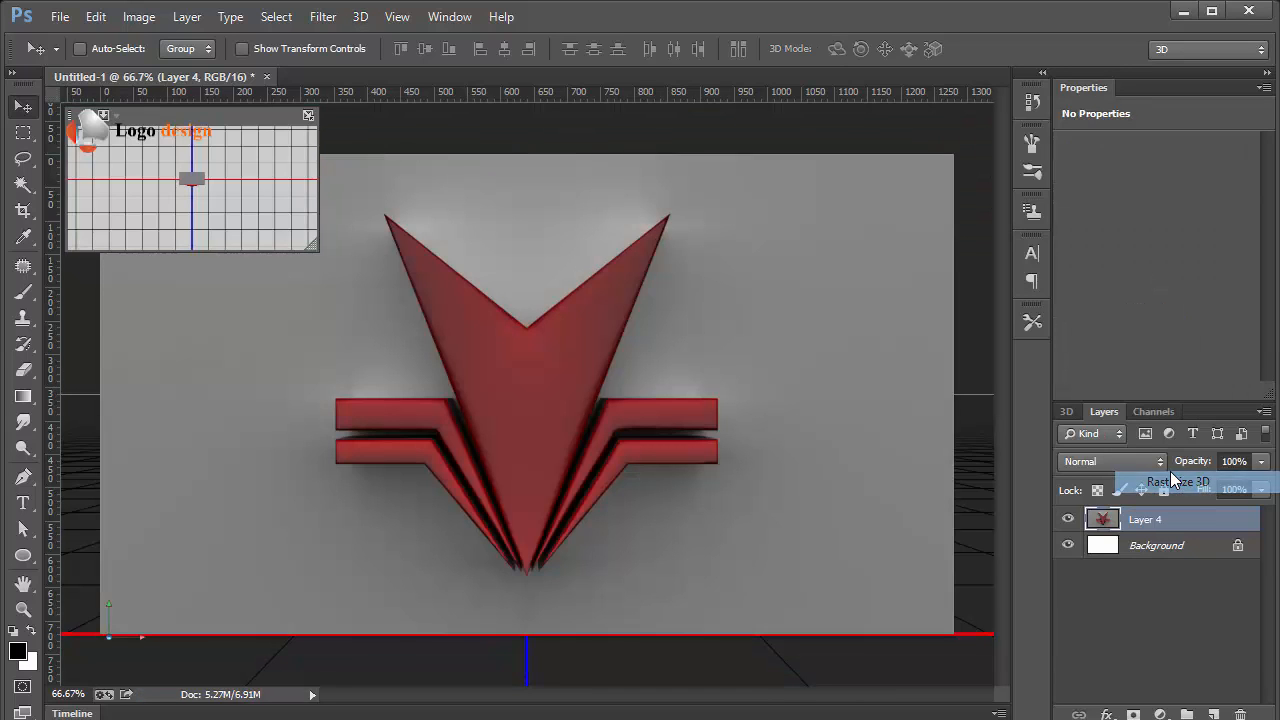
- Outline the right half of the central V with the Pen tool, splitting it along the vertical centre line, and convert the path to a selection
key(z)
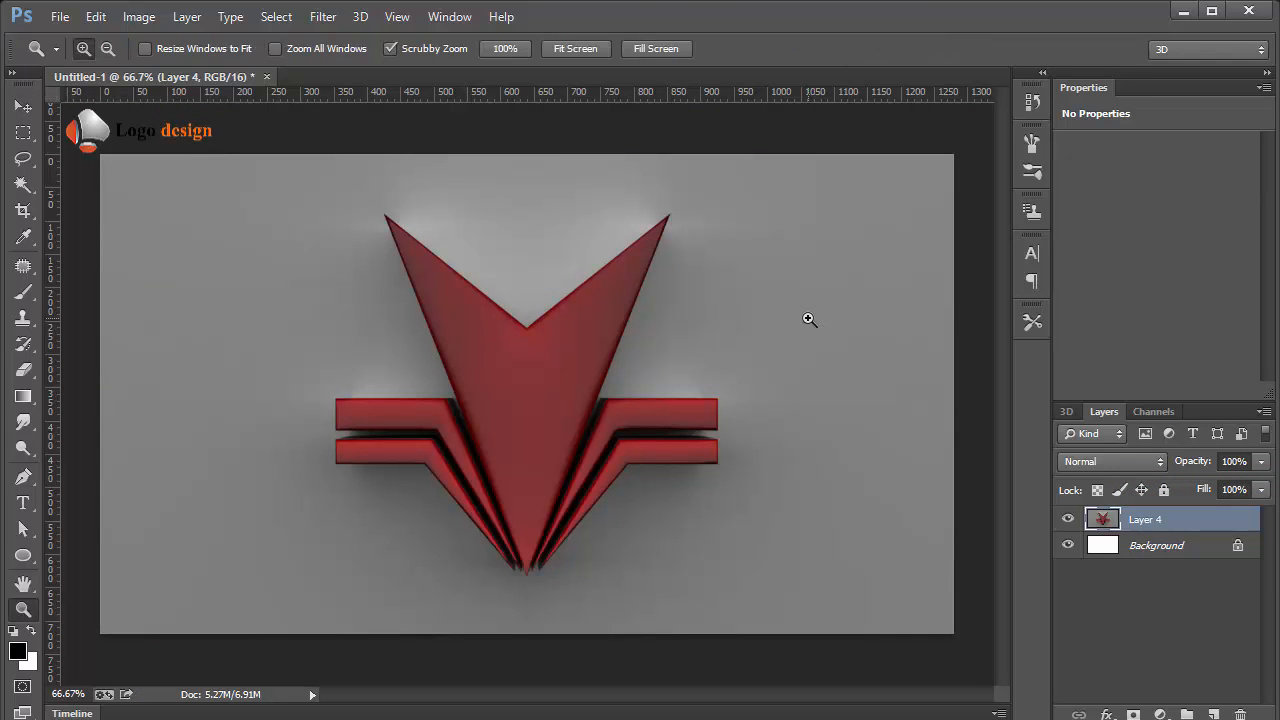
key(p)
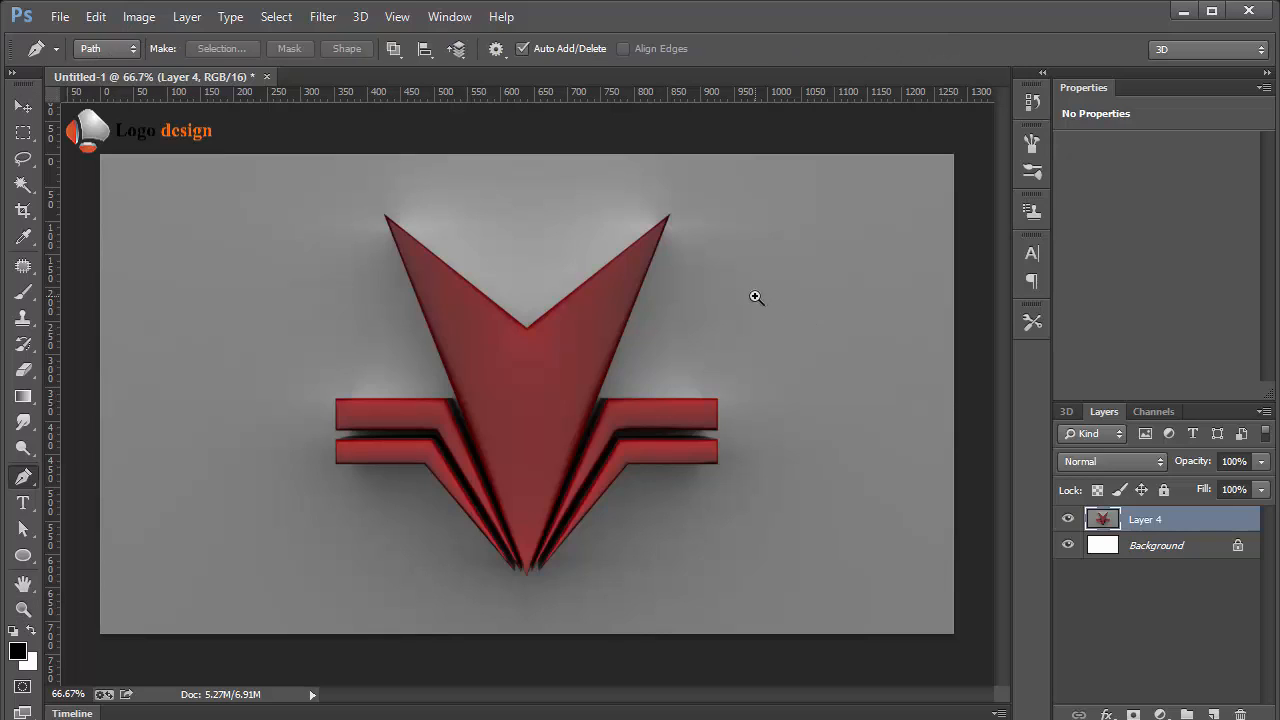
click(667, 217)
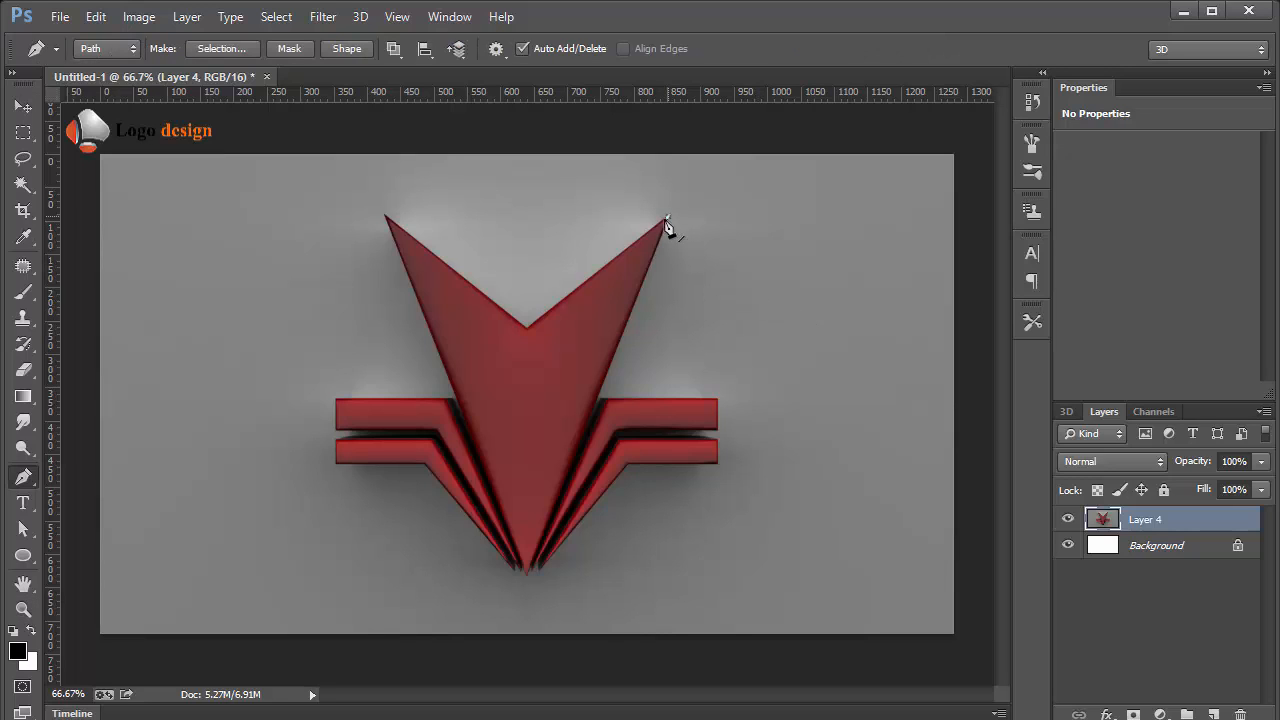
click(529, 328)
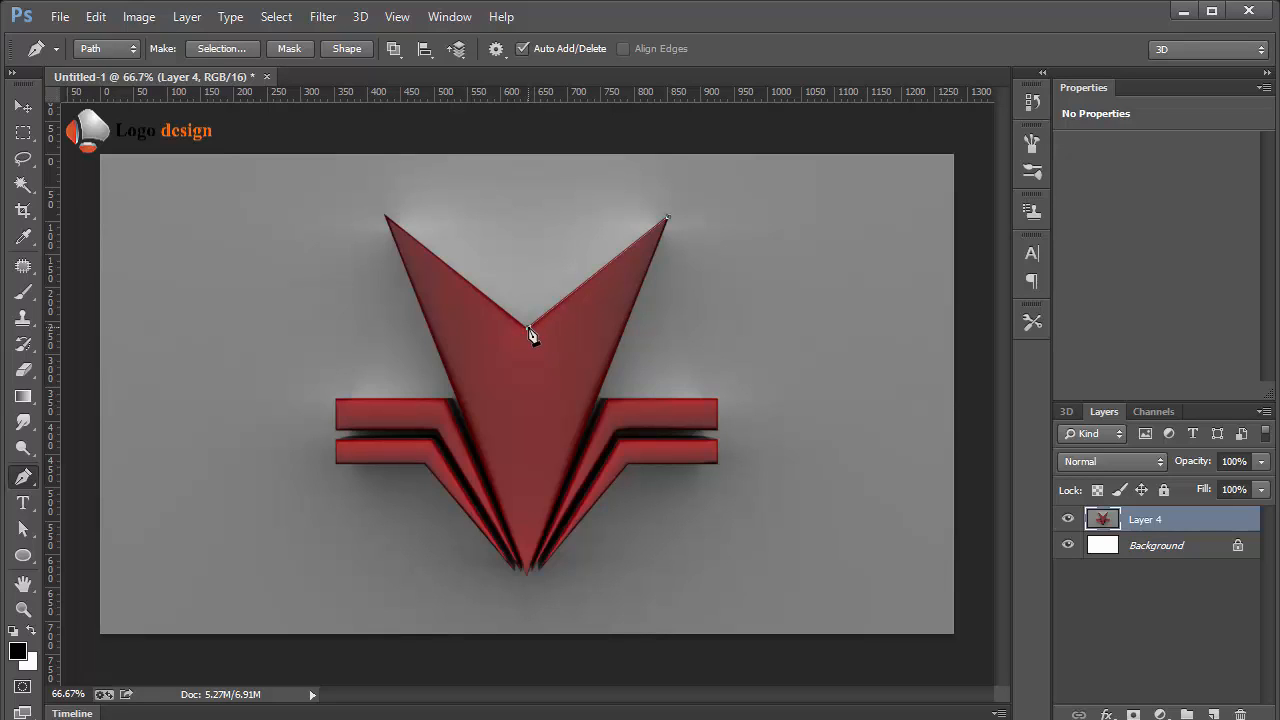
click(528, 578)
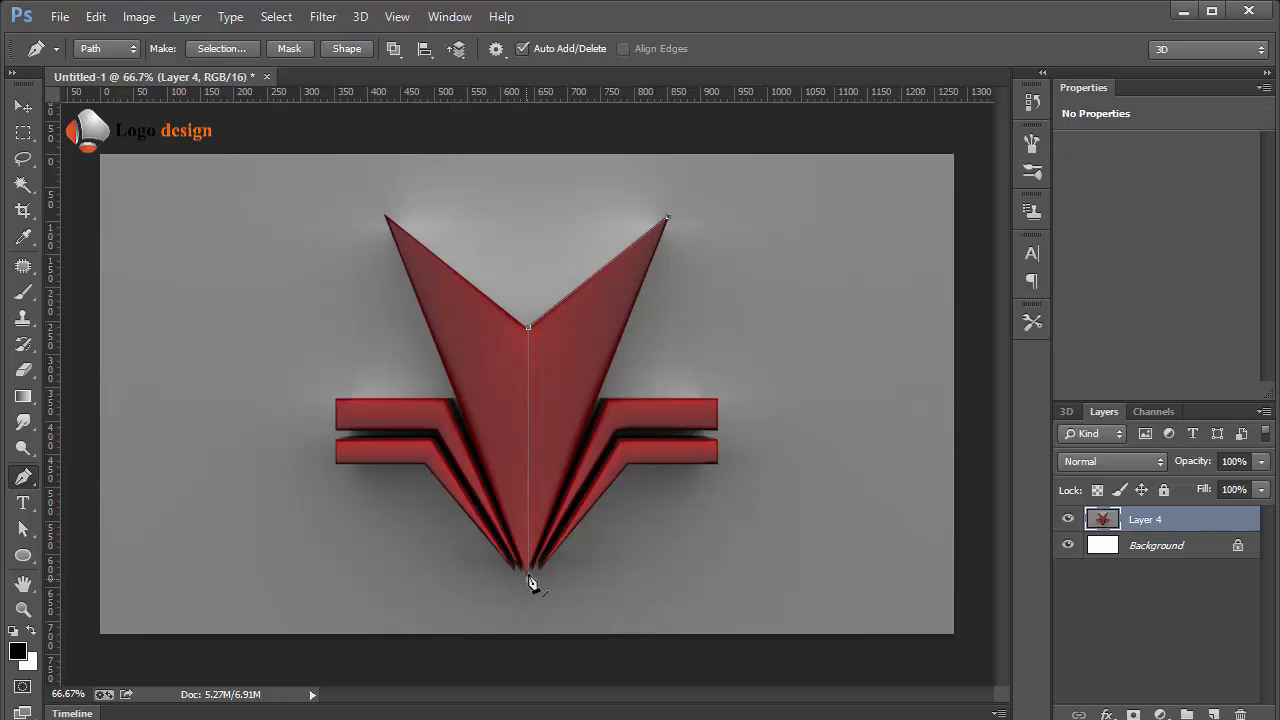
click(667, 218)
key(ctrl+Return)
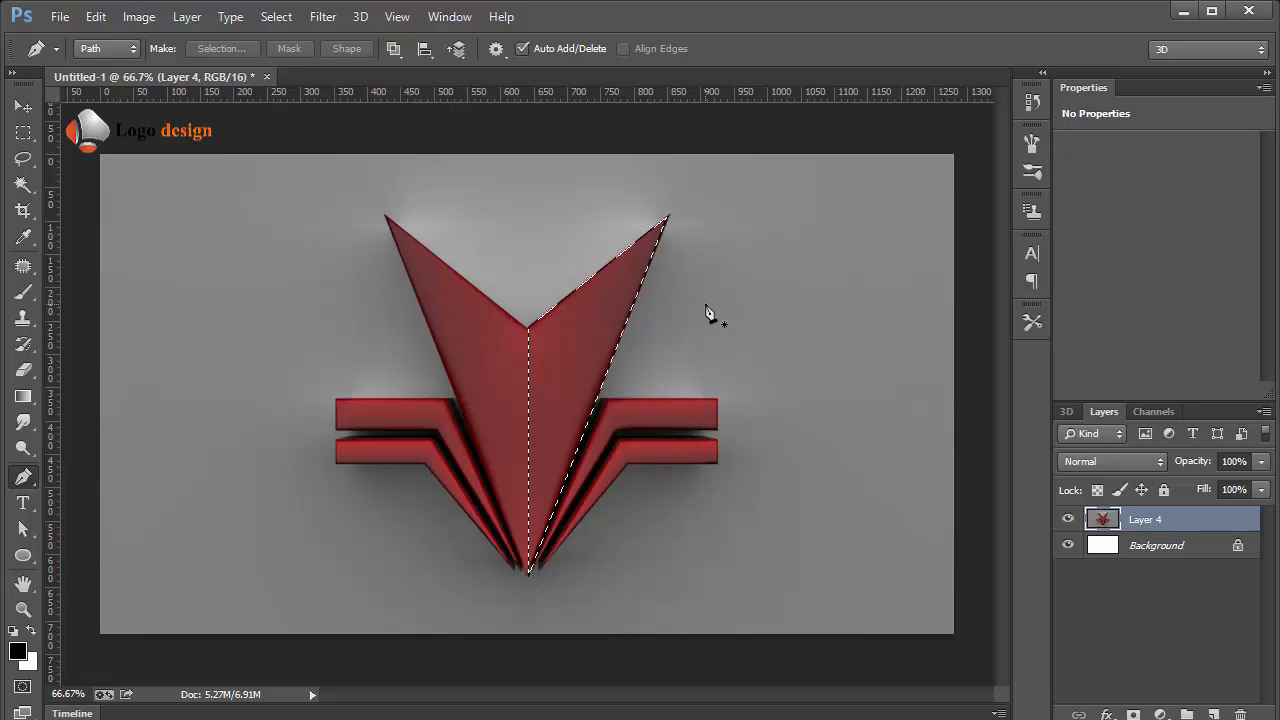
- Shade the selected right half on a new layer with black-to-transparent radial gradients from its outer edge inward, and deselect
key(ctrl+shift+n)
key(Return)
key(g)
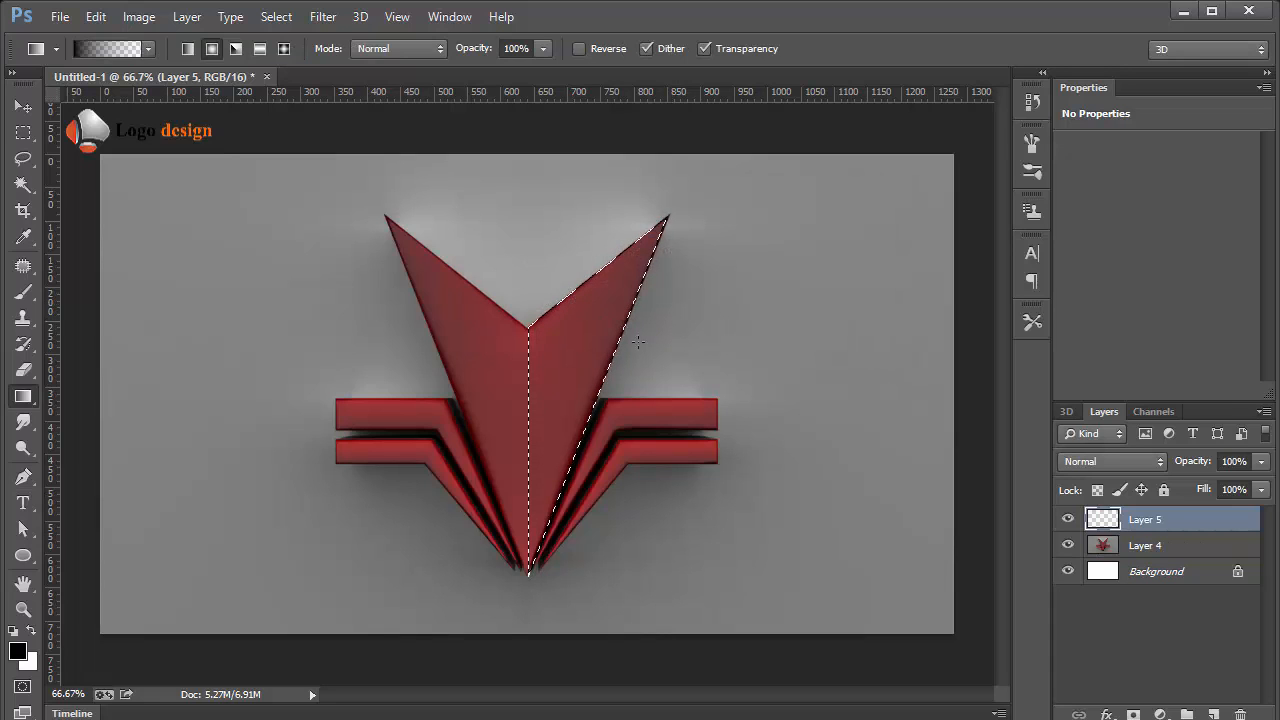
drag(602, 380, 494, 380)
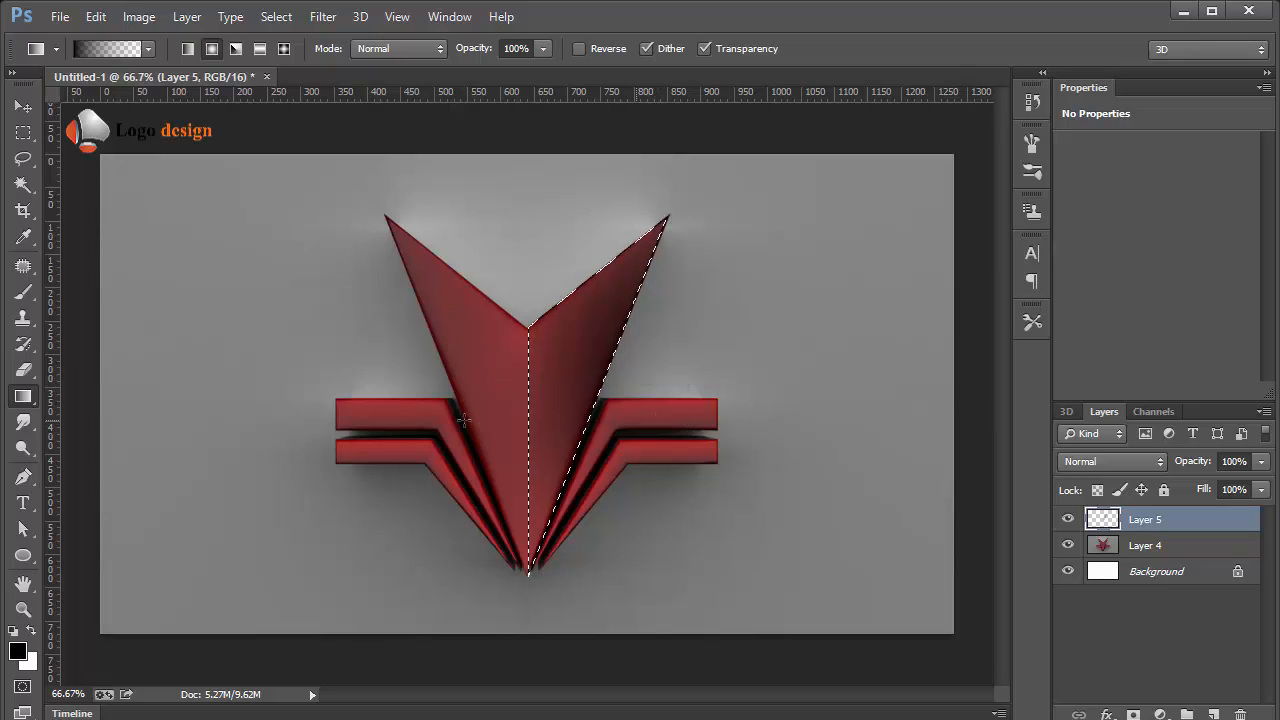
drag(662, 475, 518, 477)
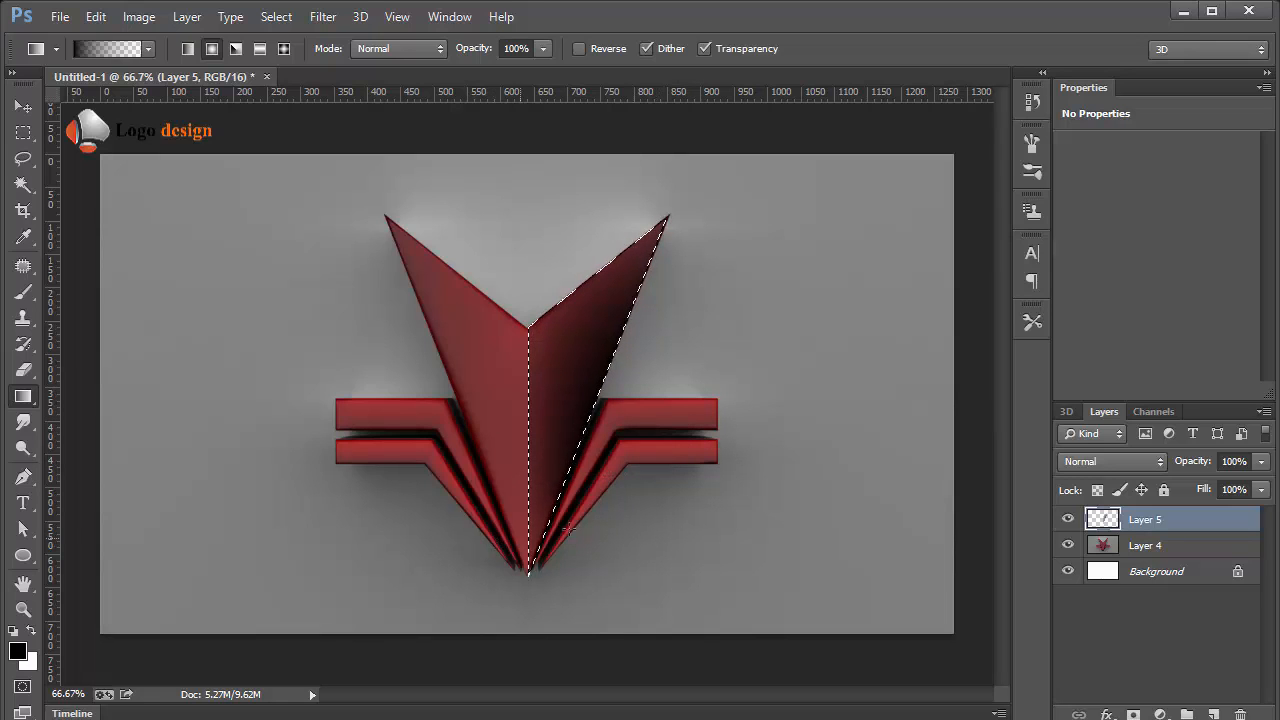
key(ctrl+d)
key(z)
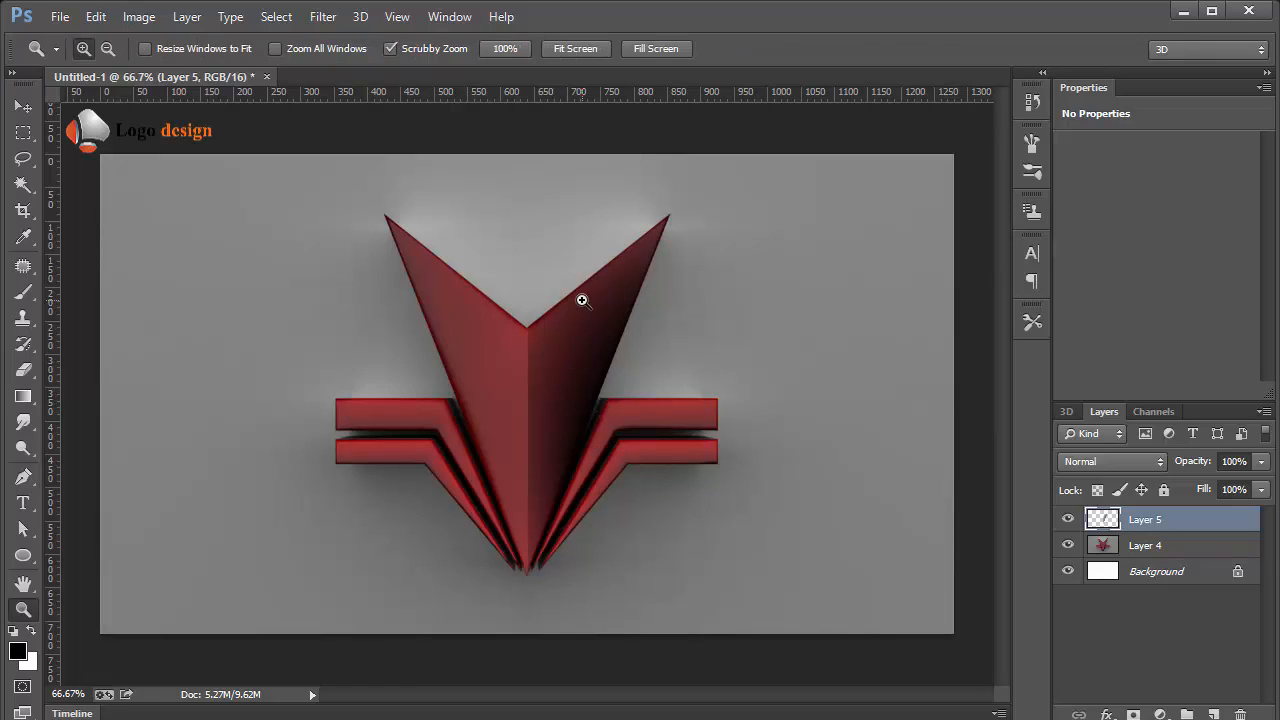
- Duplicate the black shading layer and flip the copy horizontally about the V's centre line onto the left half
key(v)
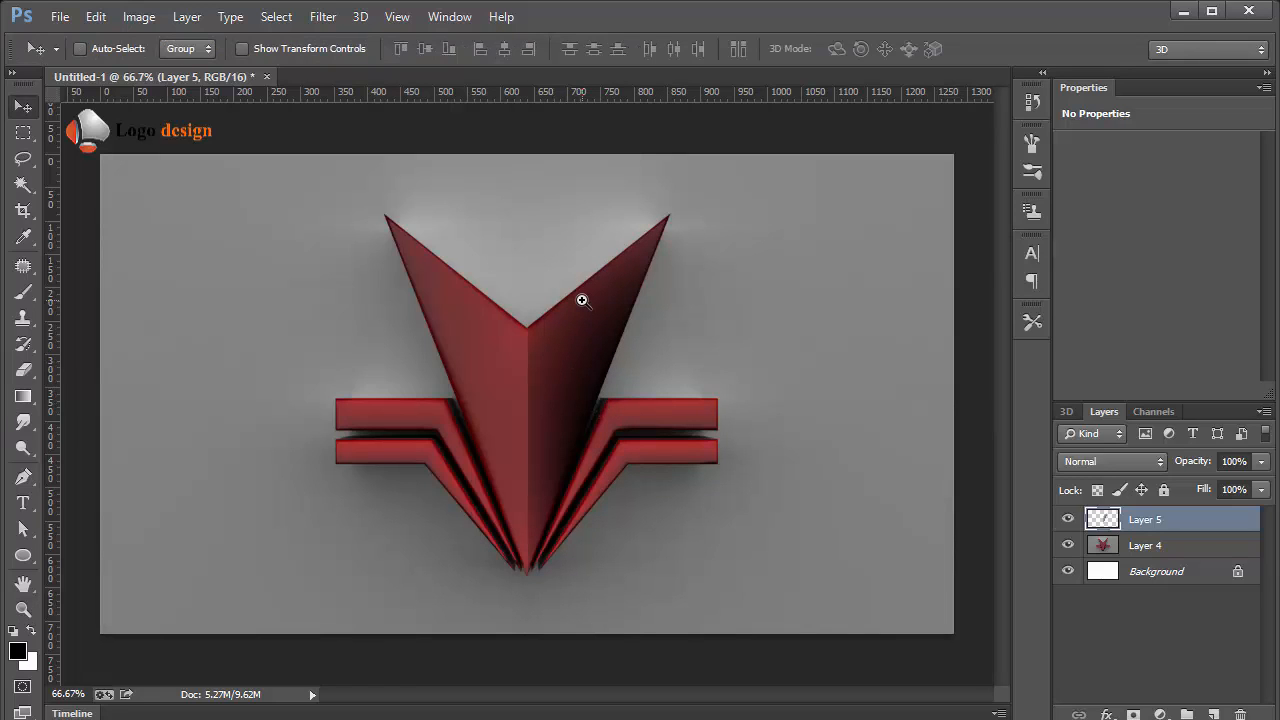
key(ctrl+j)
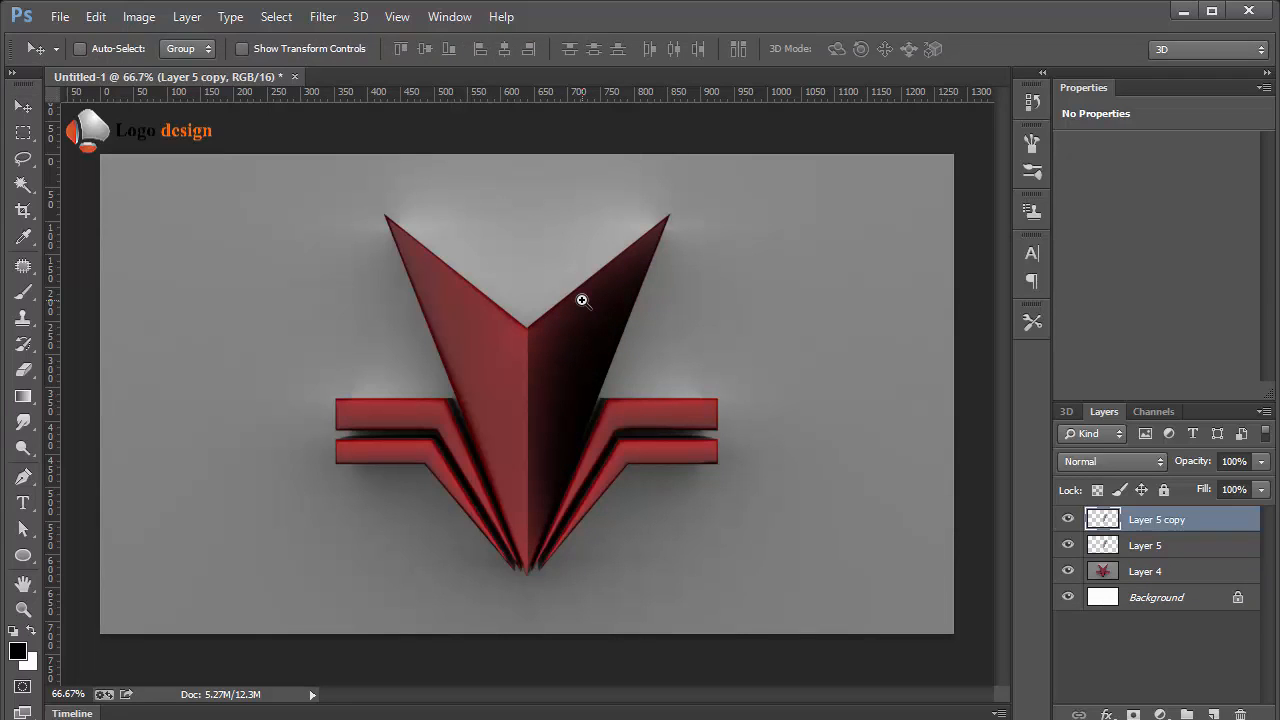
key(ctrl+t)
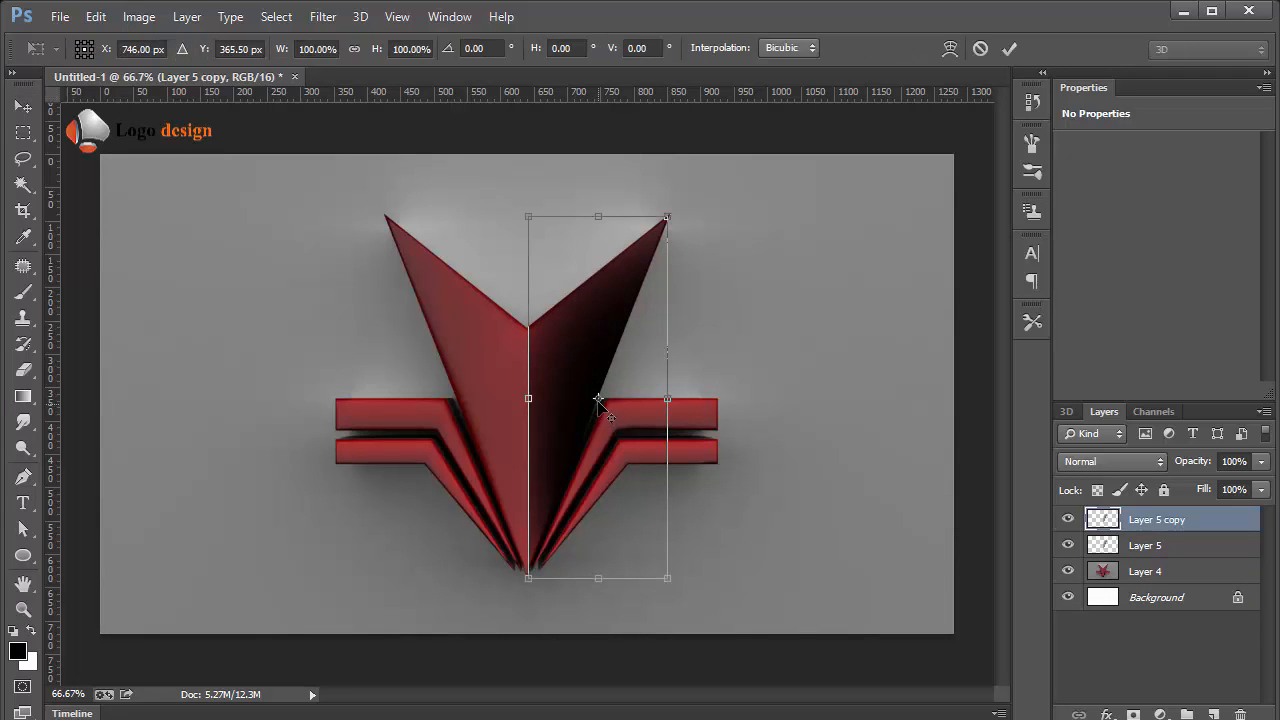
drag(598, 399, 528, 398)
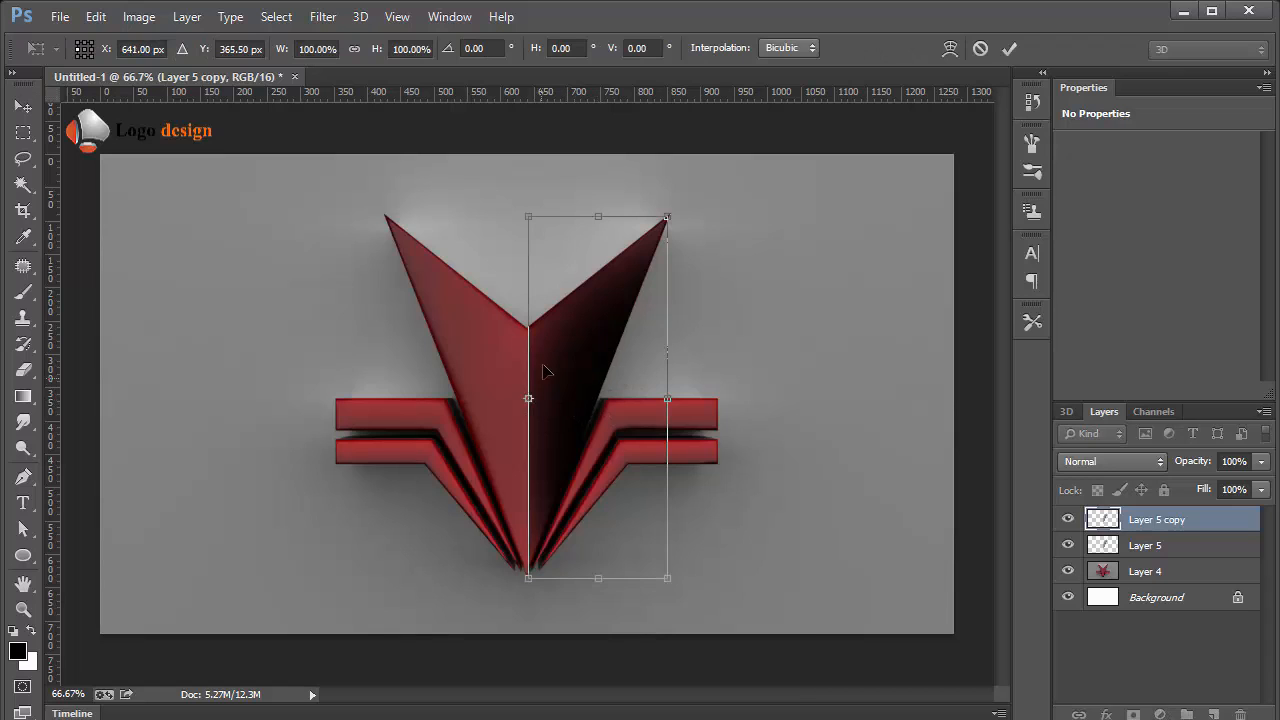
right_click(545, 371)
click(563, 654)
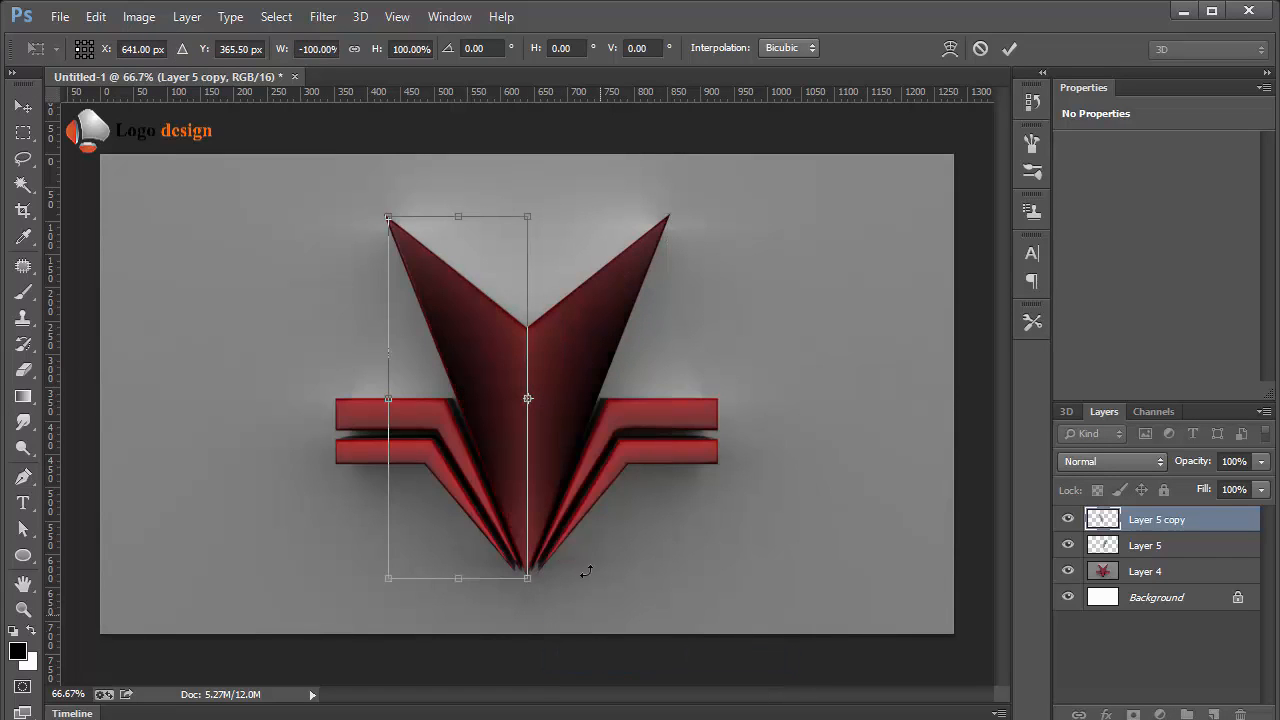
key(Return)
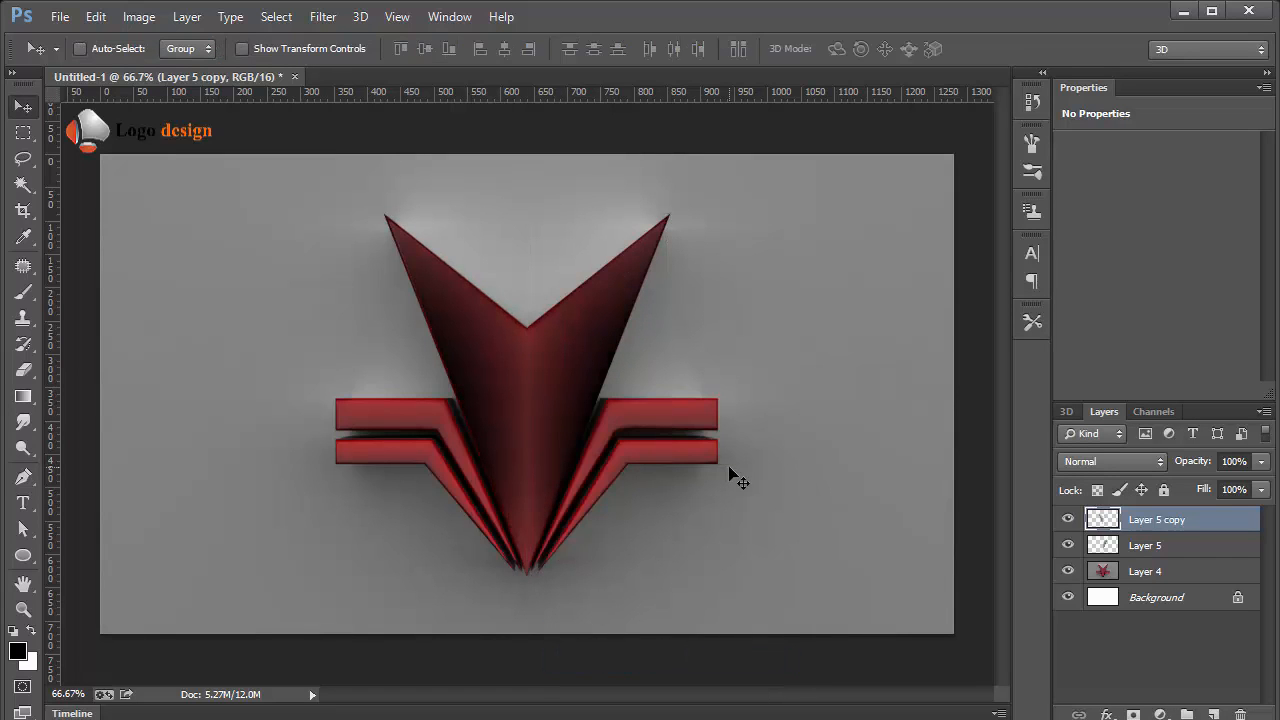
- Invert the left half's shading copy to white and set its blend mode to Soft Light
key(ctrl+i)
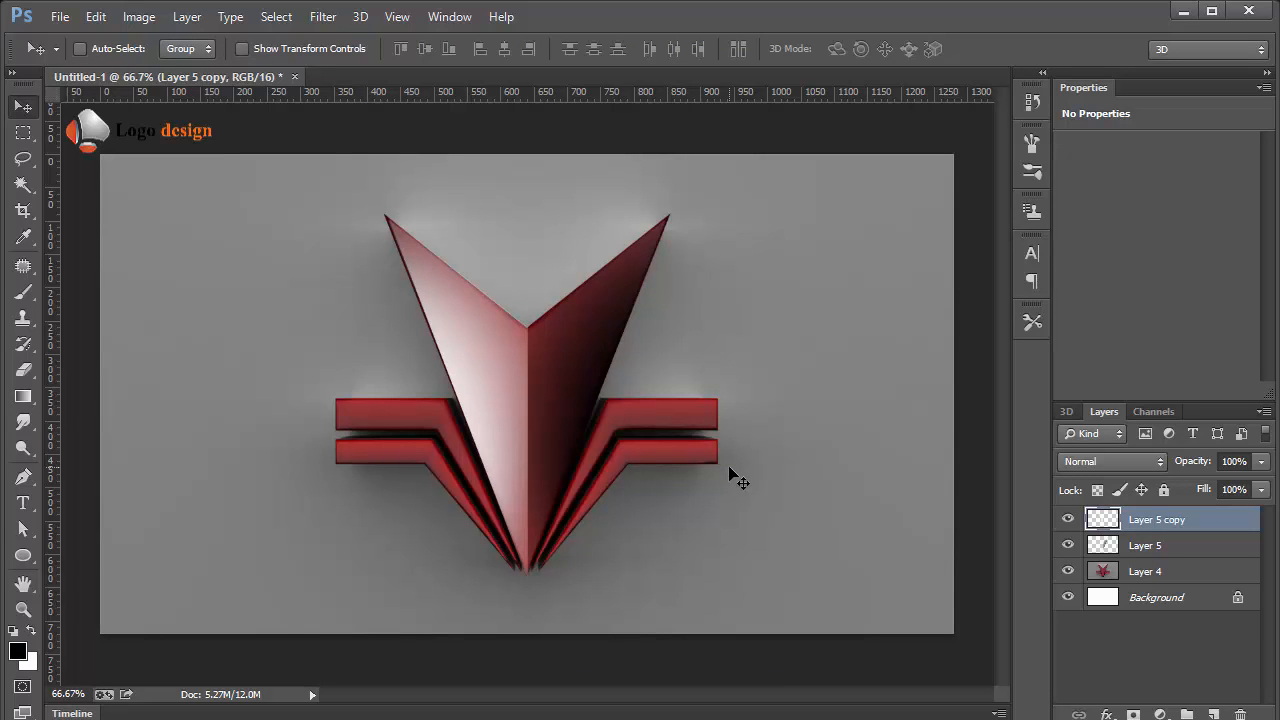
click(1097, 465)
click(1065, 258)
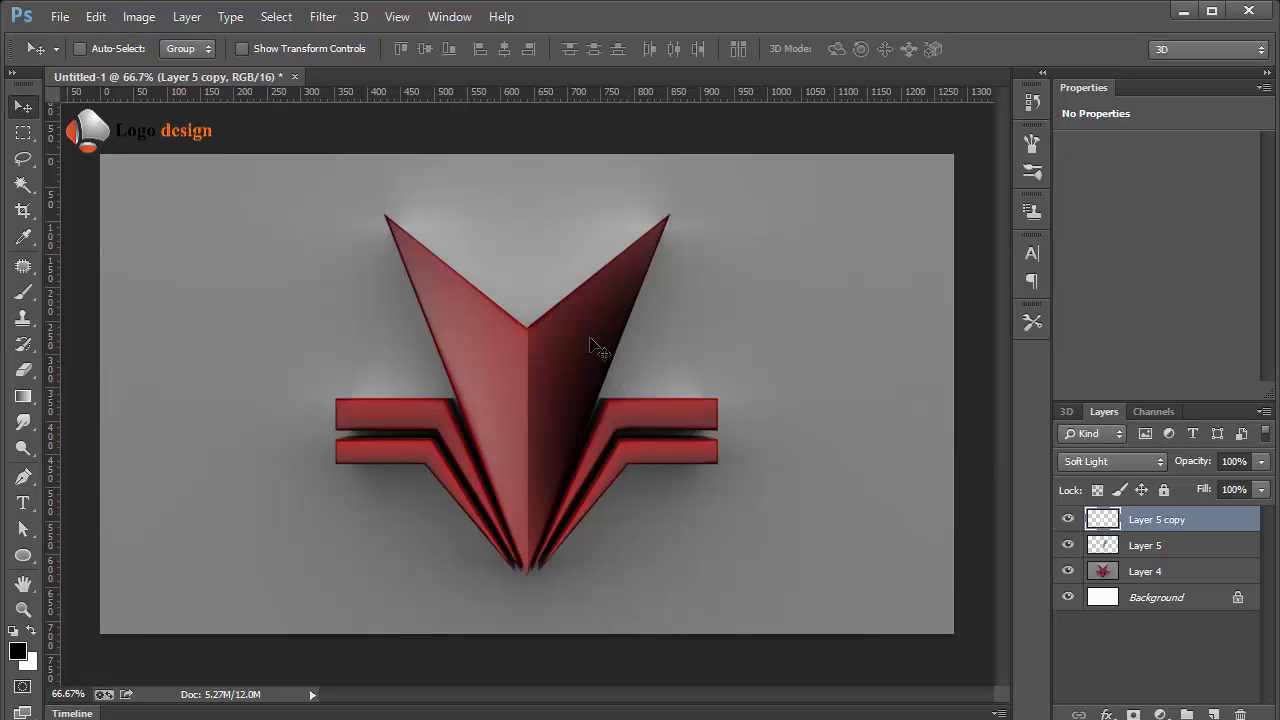
- Outline a thin tapering sliver along the upper edge of the V's right half with the Pen tool and convert it to a selection
key(p)
click(667, 219)
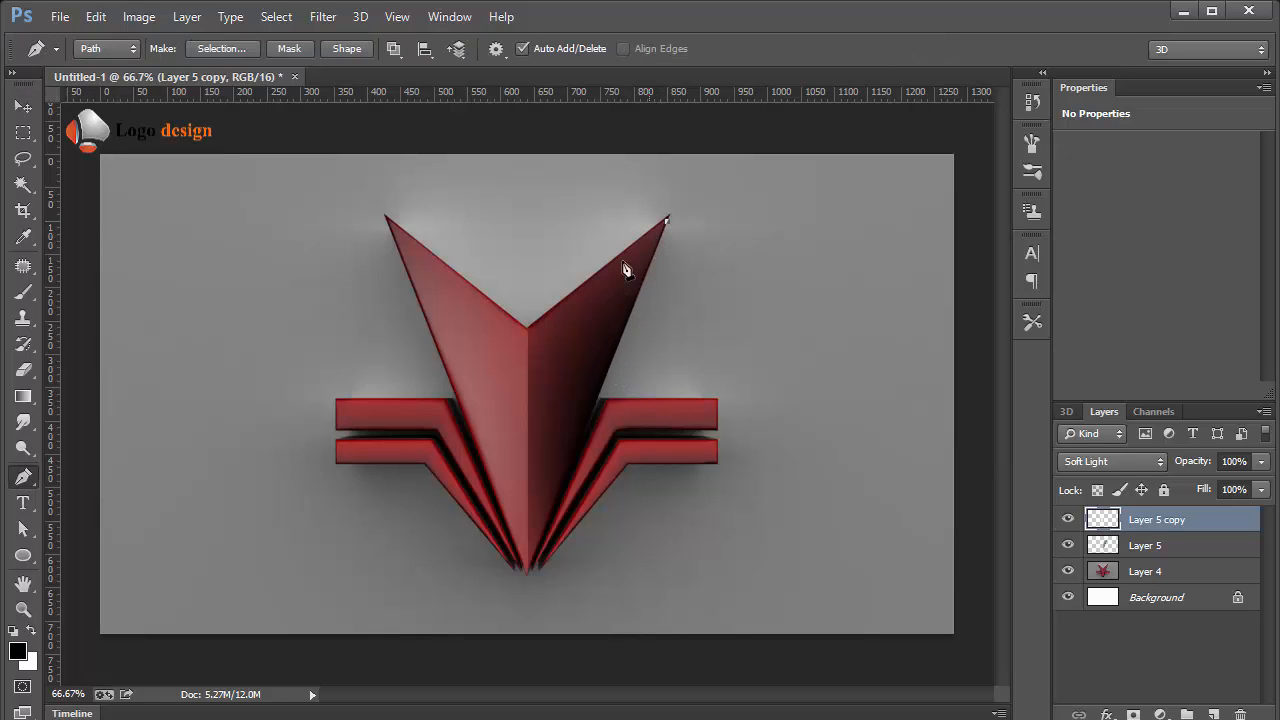
click(529, 352)
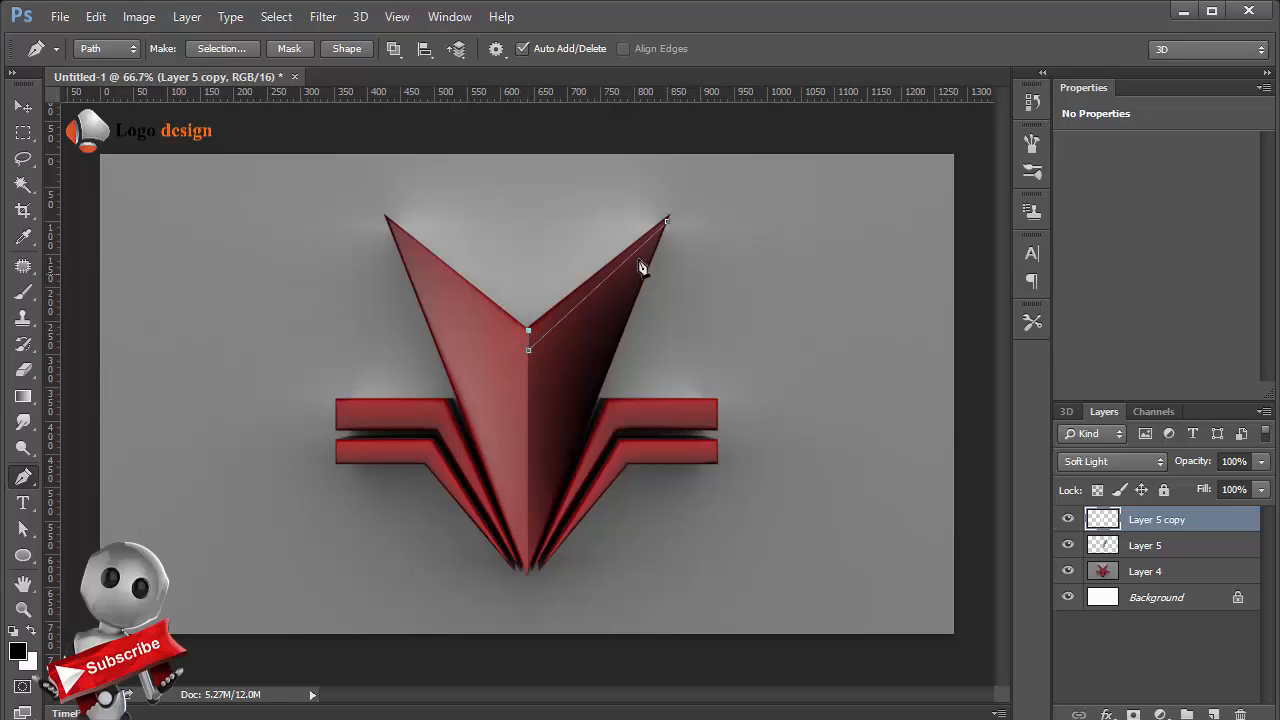
ctrl+double_click(667, 219)
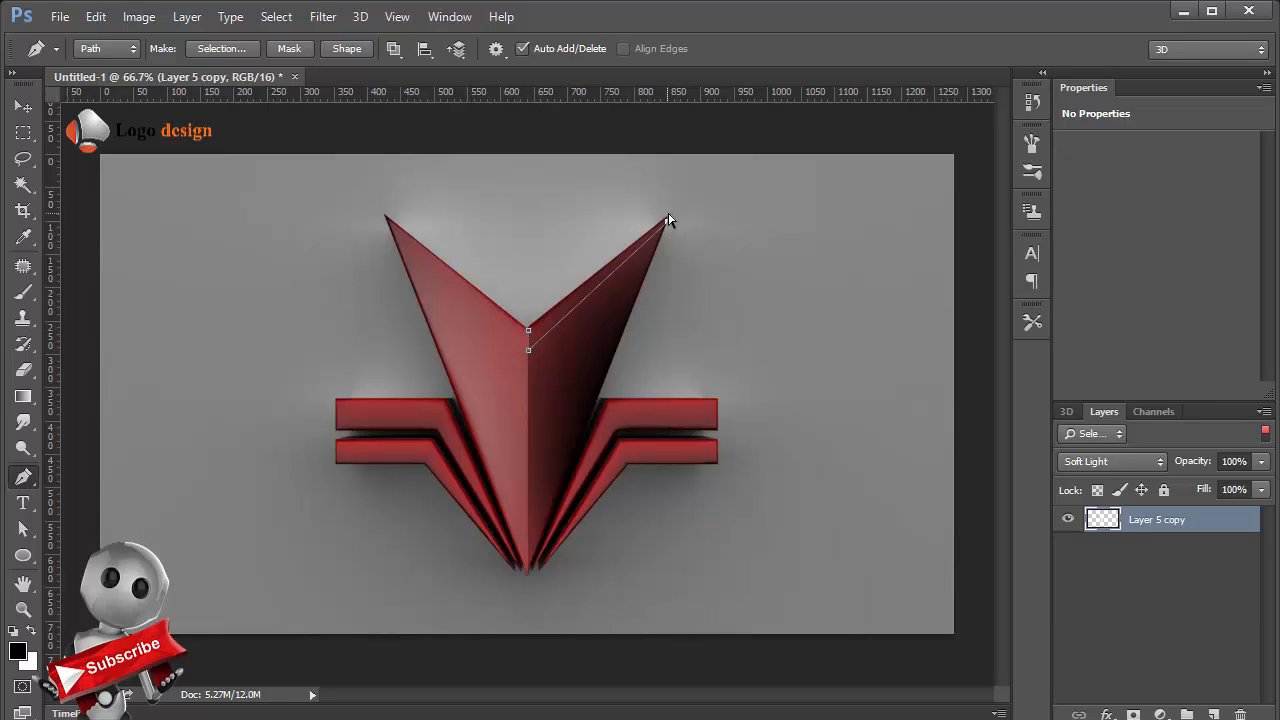
scroll(672, 219, up, 5)
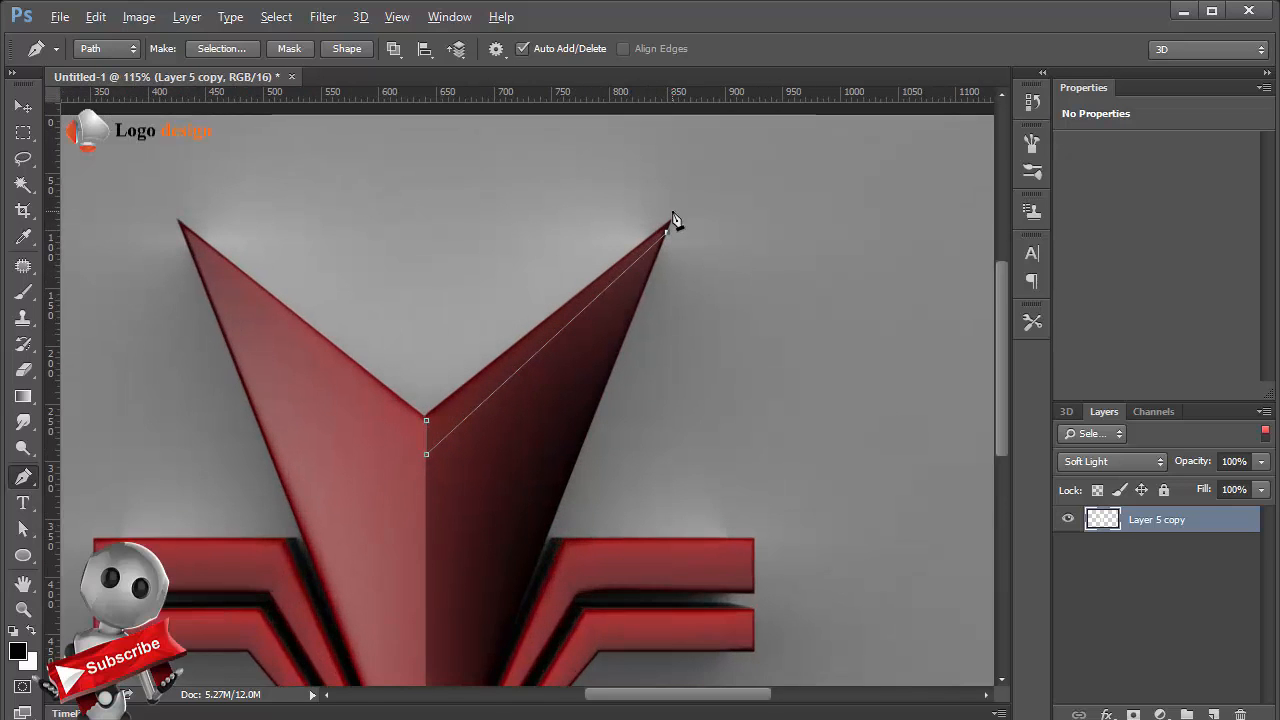
key(alt)
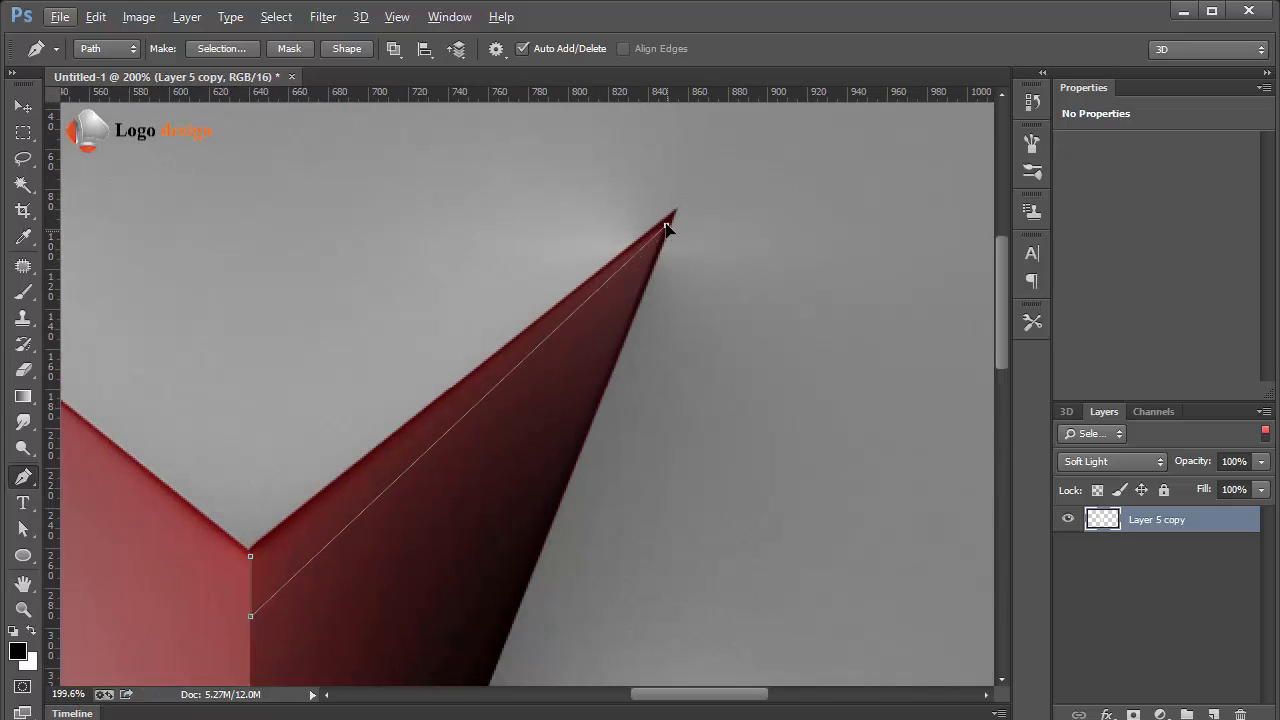
click(674, 213)
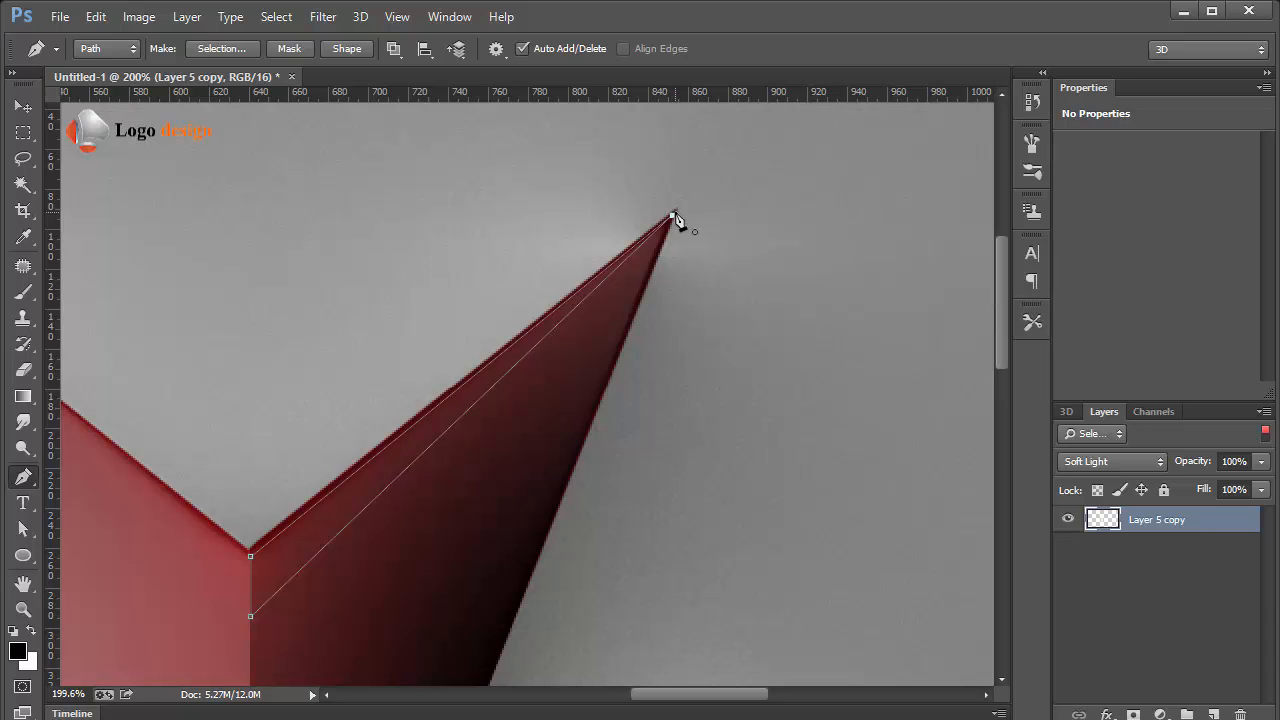
key(ctrl+Return)
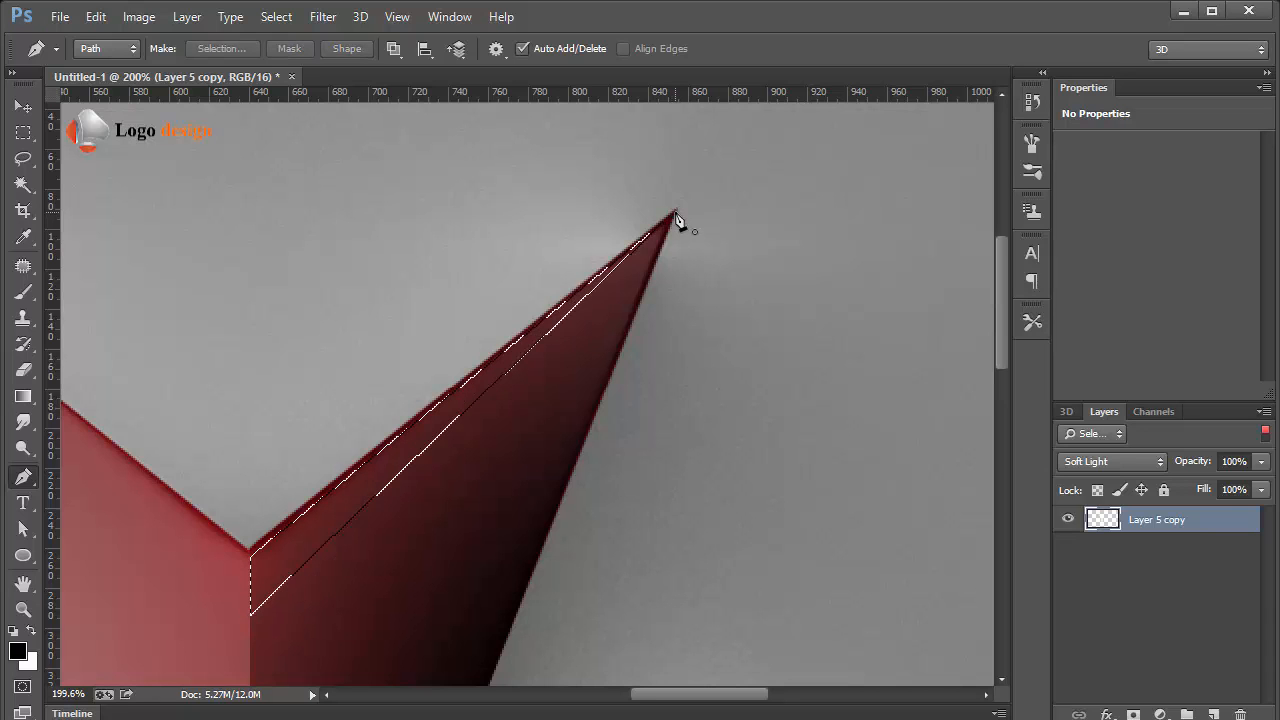
- Fill the sliver selection on a new layer with a white-to-transparent radial gradient as a highlight, and deselect
key(ctrl+shift+n)
key(Return)
key(ctrl+0)
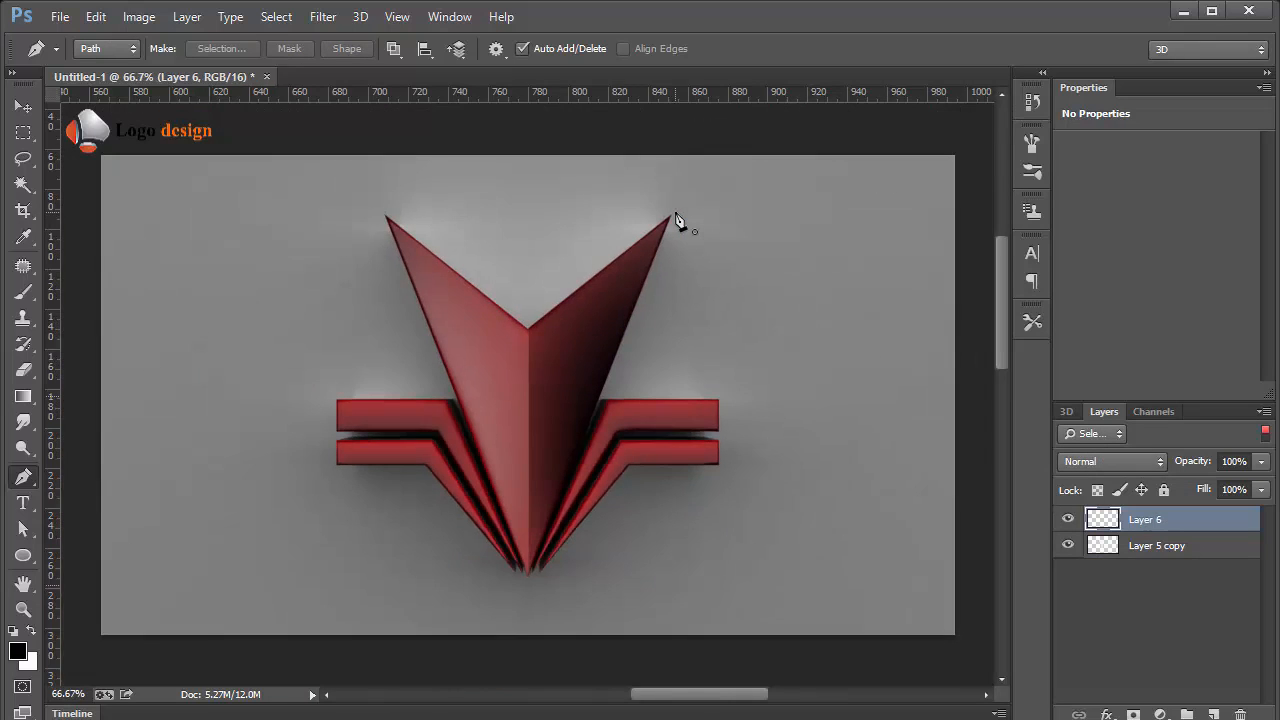
key(g)
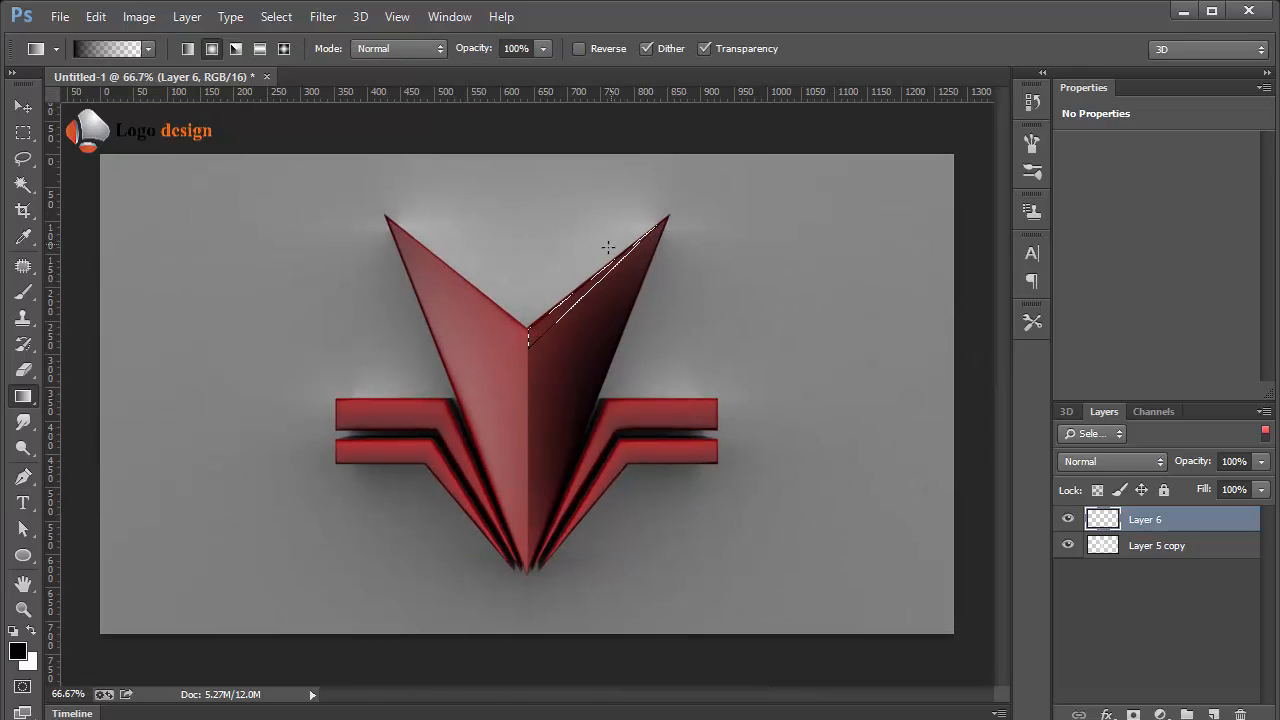
key(x)
drag(555, 232, 640, 442)
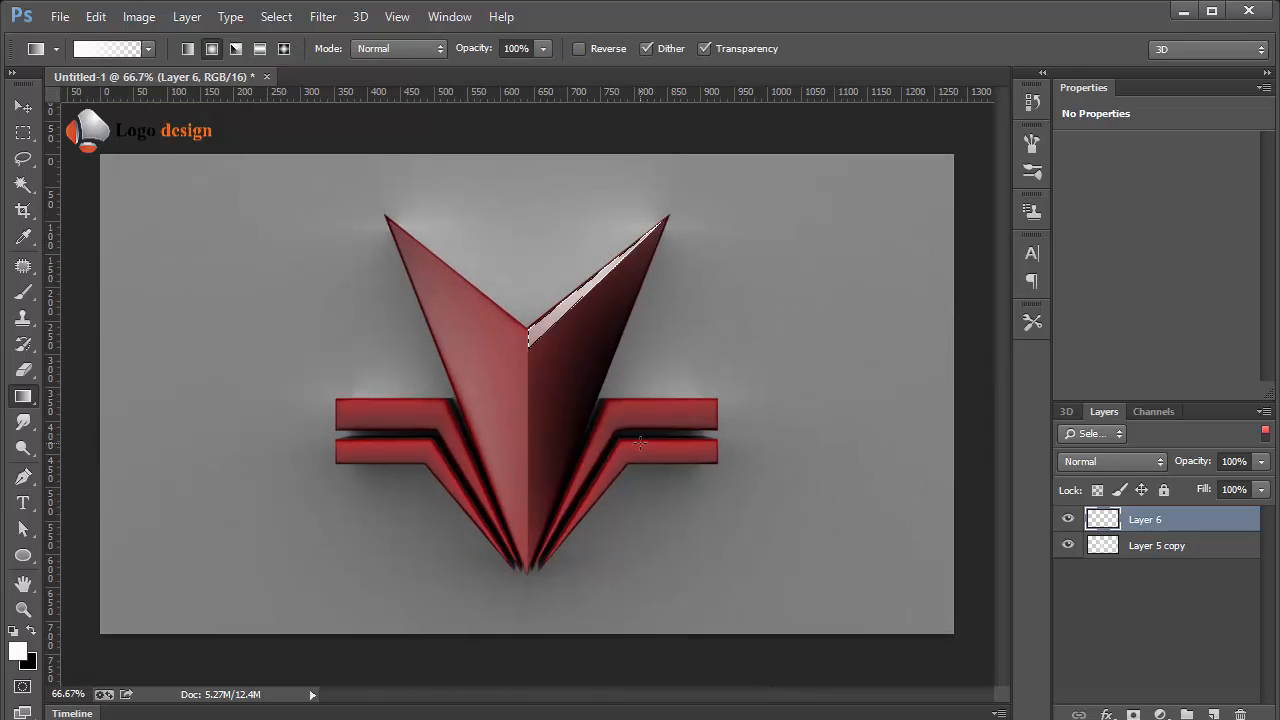
key(z)
click(571, 315)
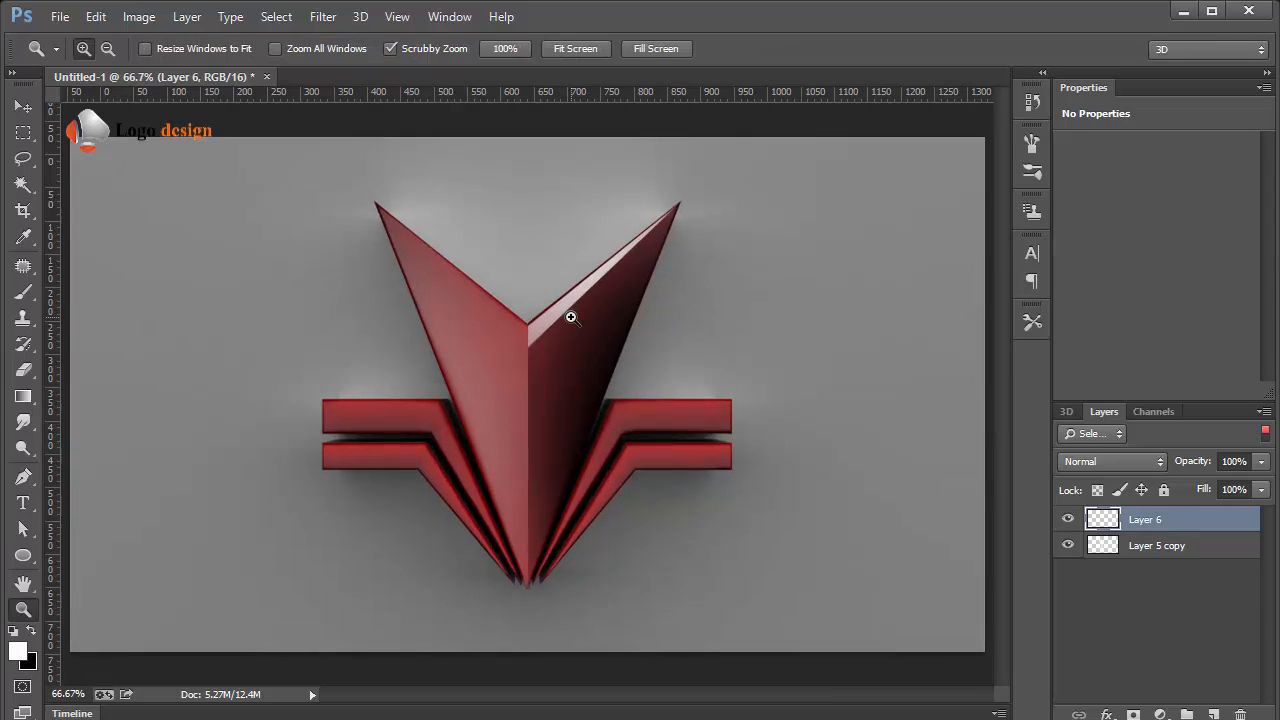
- Duplicate the white highlight layer and flip the copy horizontally about the V's centre line onto the left upper edge
key(ctrl+j)
key(ctrl+t)
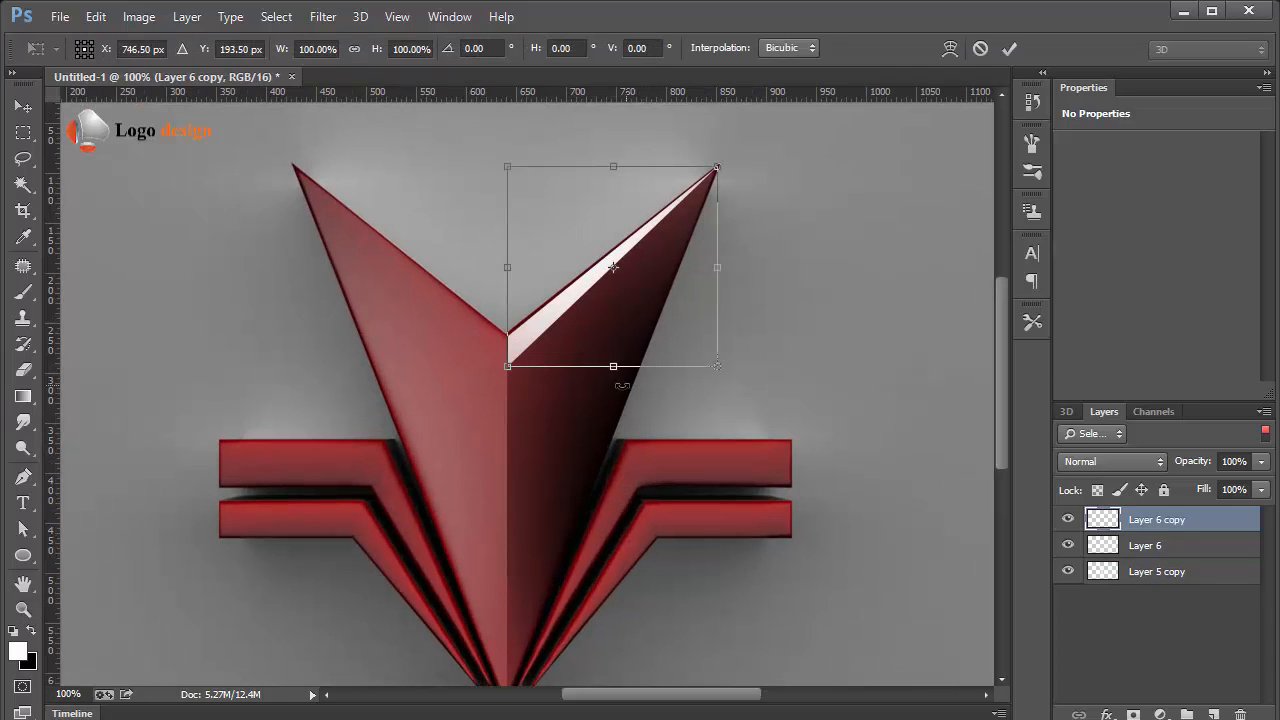
drag(614, 268, 508, 268)
right_click(571, 262)
click(624, 556)
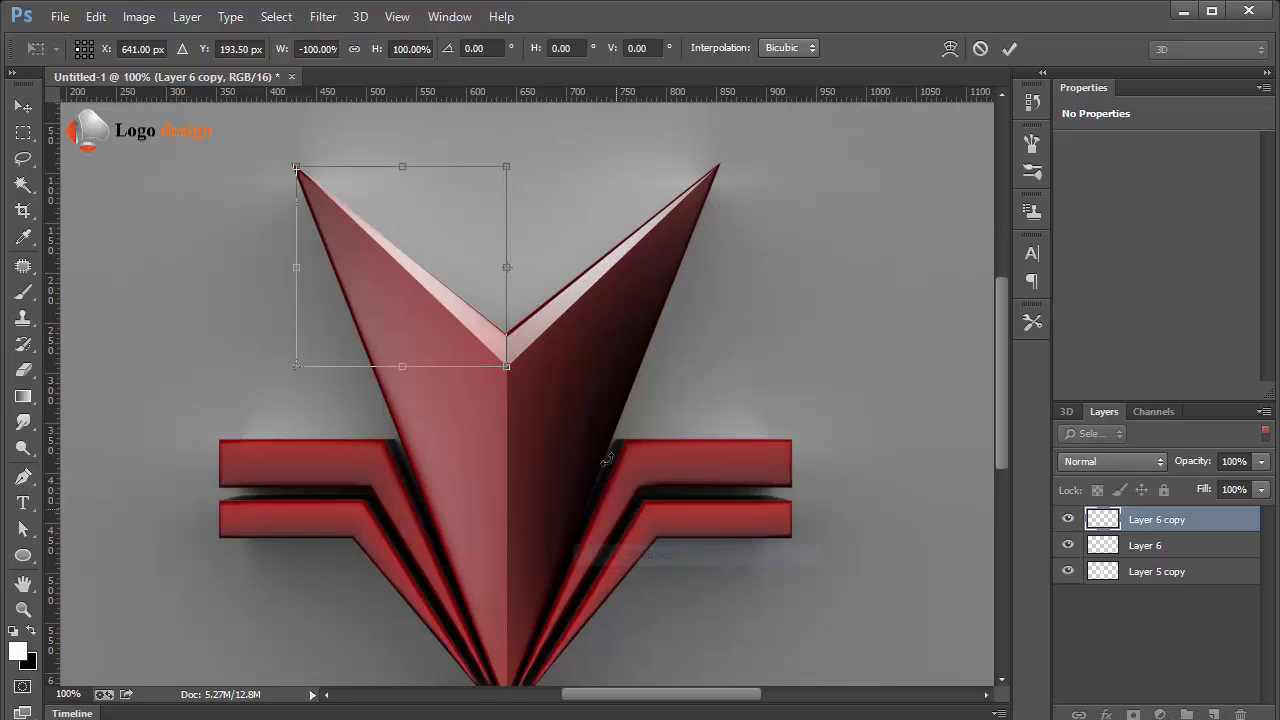
key(Return)
key(z)
right_click(566, 387)
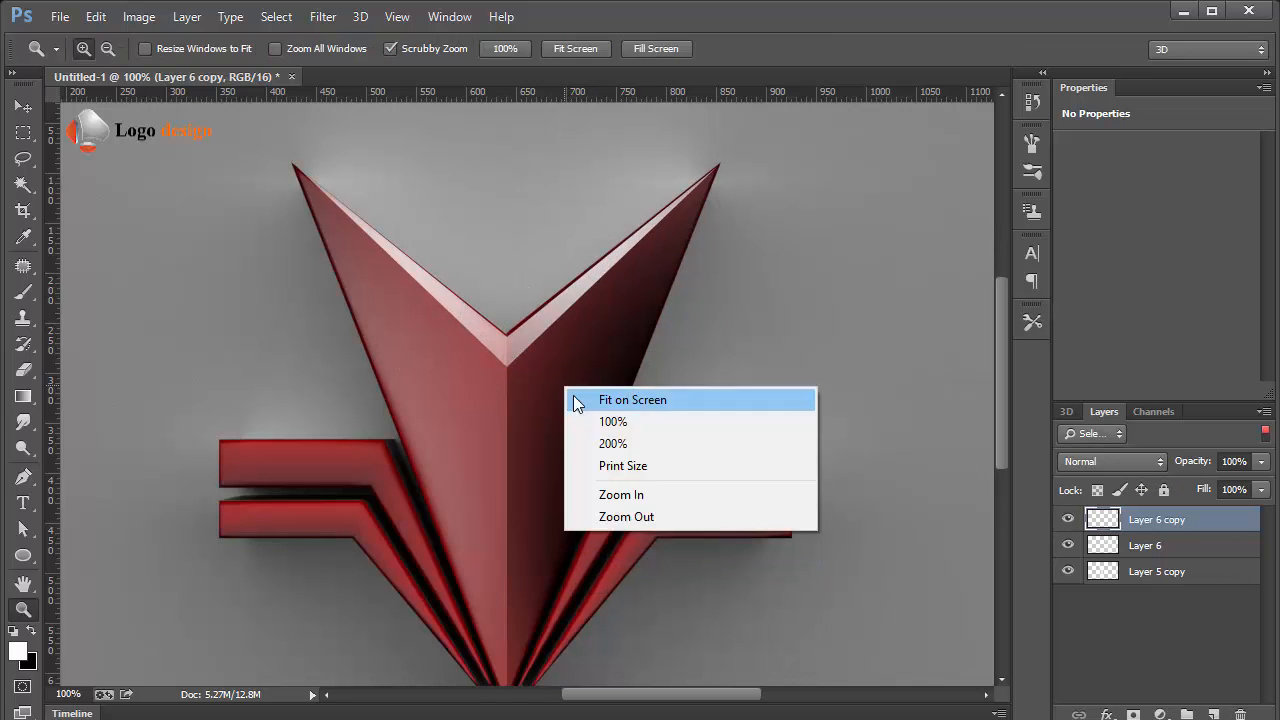
click(571, 398)
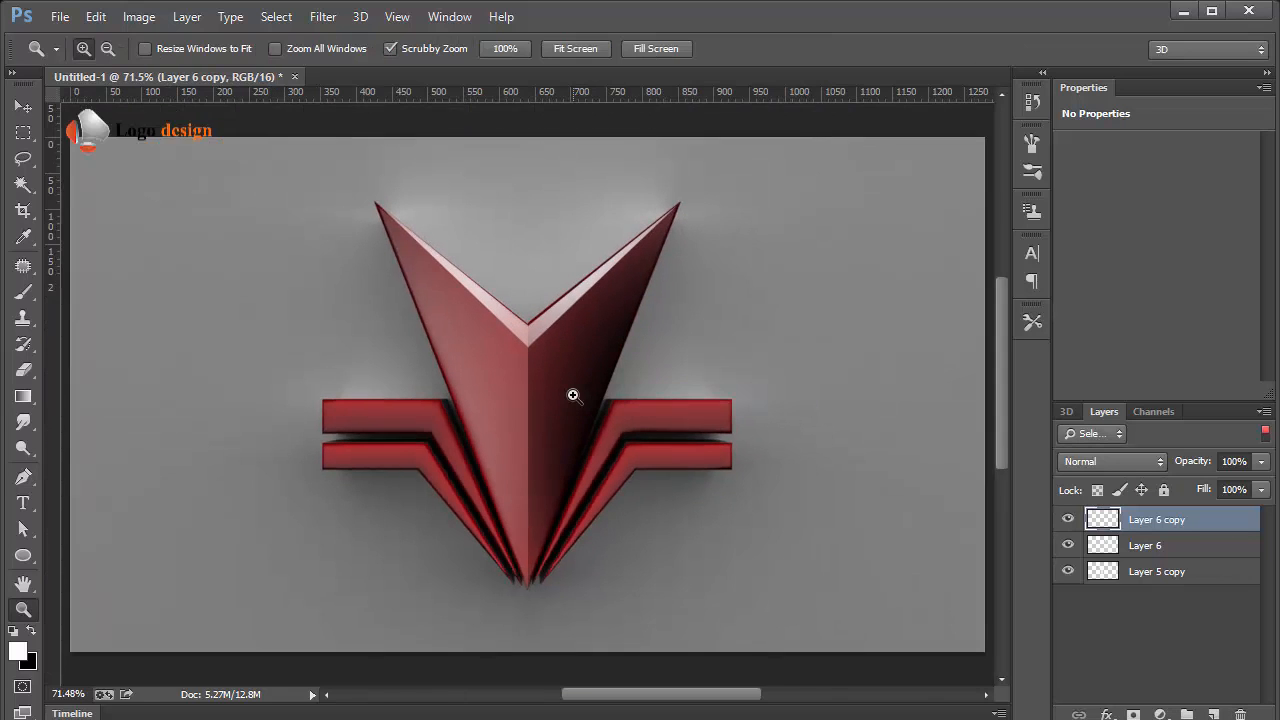
- Lower the right highlight's layer opacity to 62% and merge it with the left highlight's layer
click(1132, 547)
drag(1184, 465, 1141, 467)
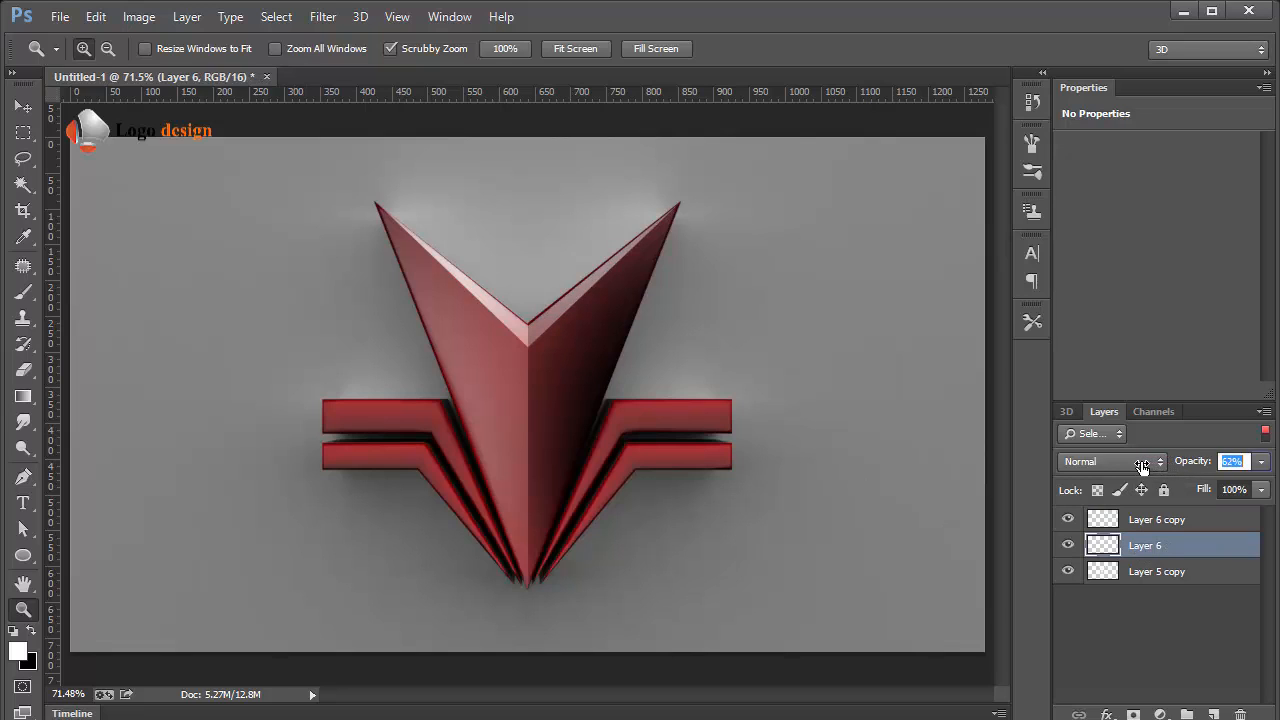
shift+click(1141, 529)
key(ctrl+e)
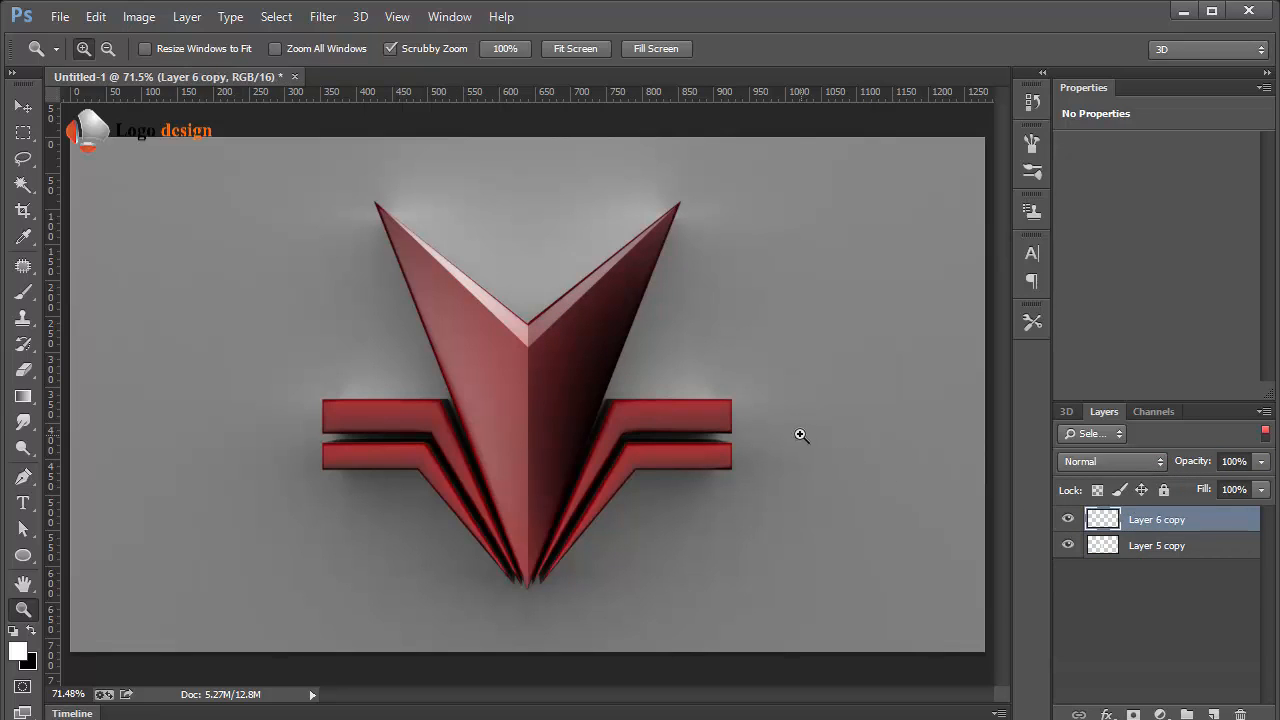
- Set the merged upper-edge highlight layer's blend mode to Soft Light
click(1136, 465)
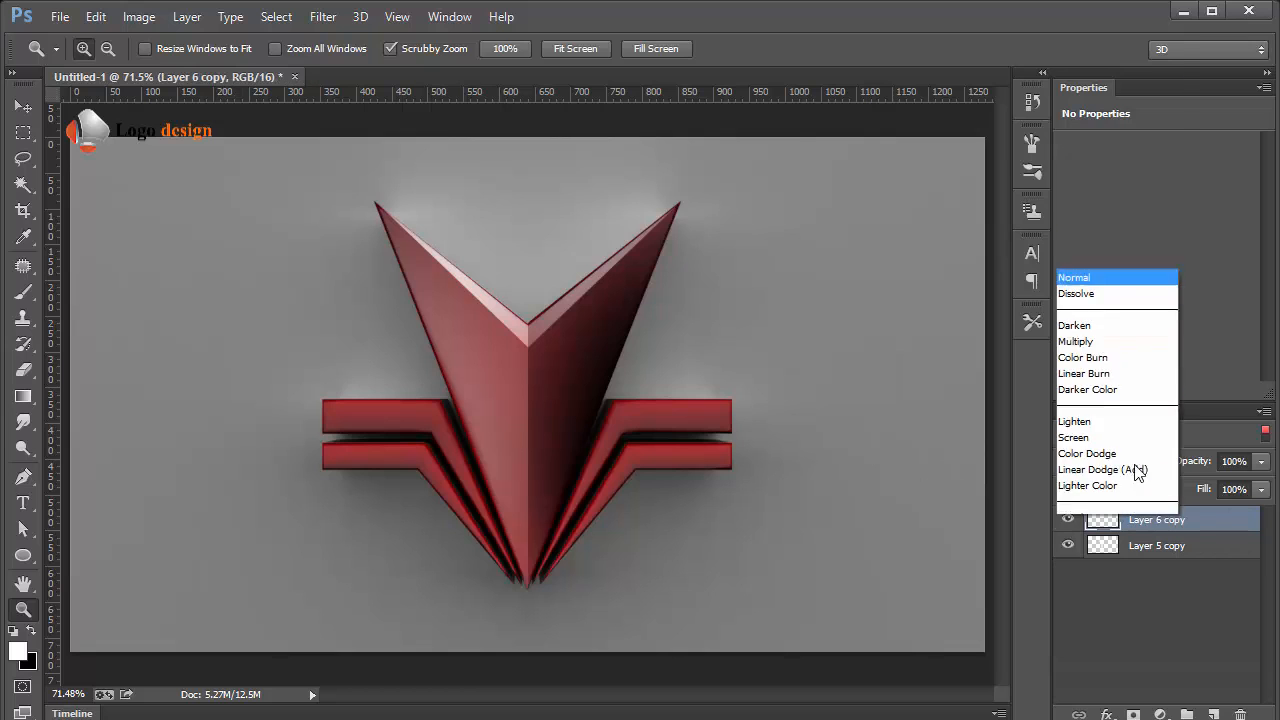
click(1145, 278)
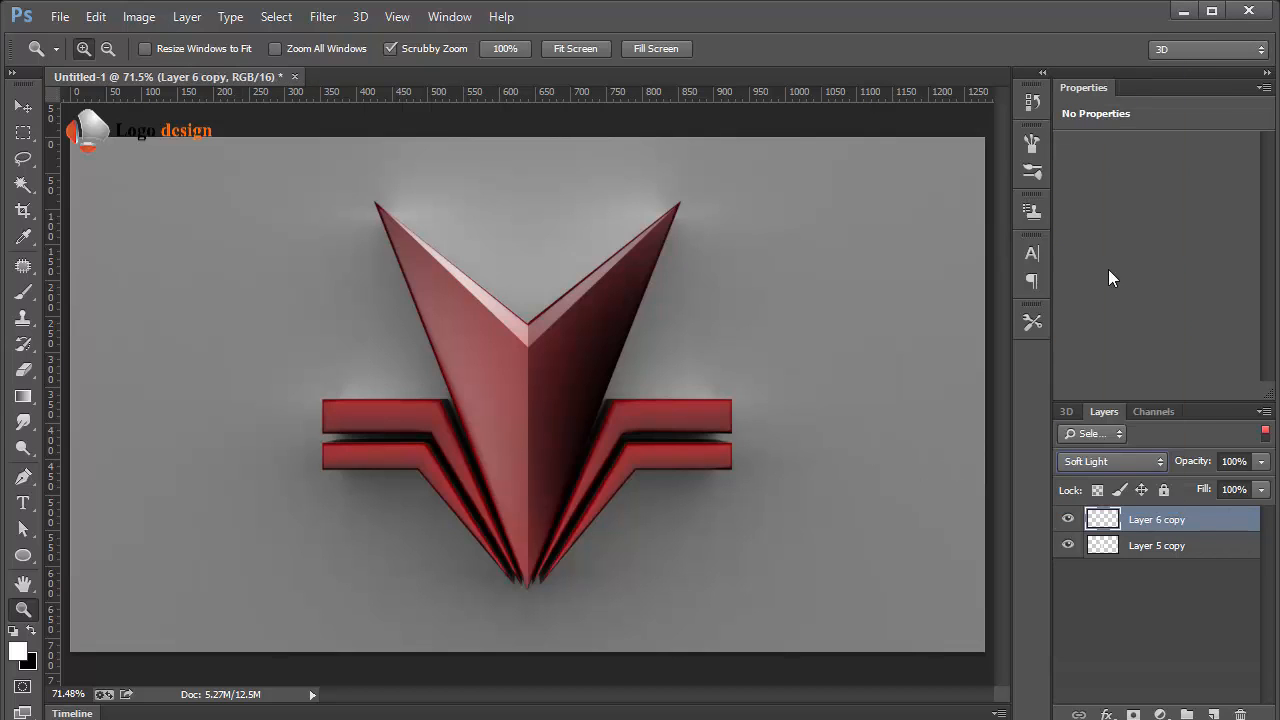
right_click(755, 396)
click(586, 377)
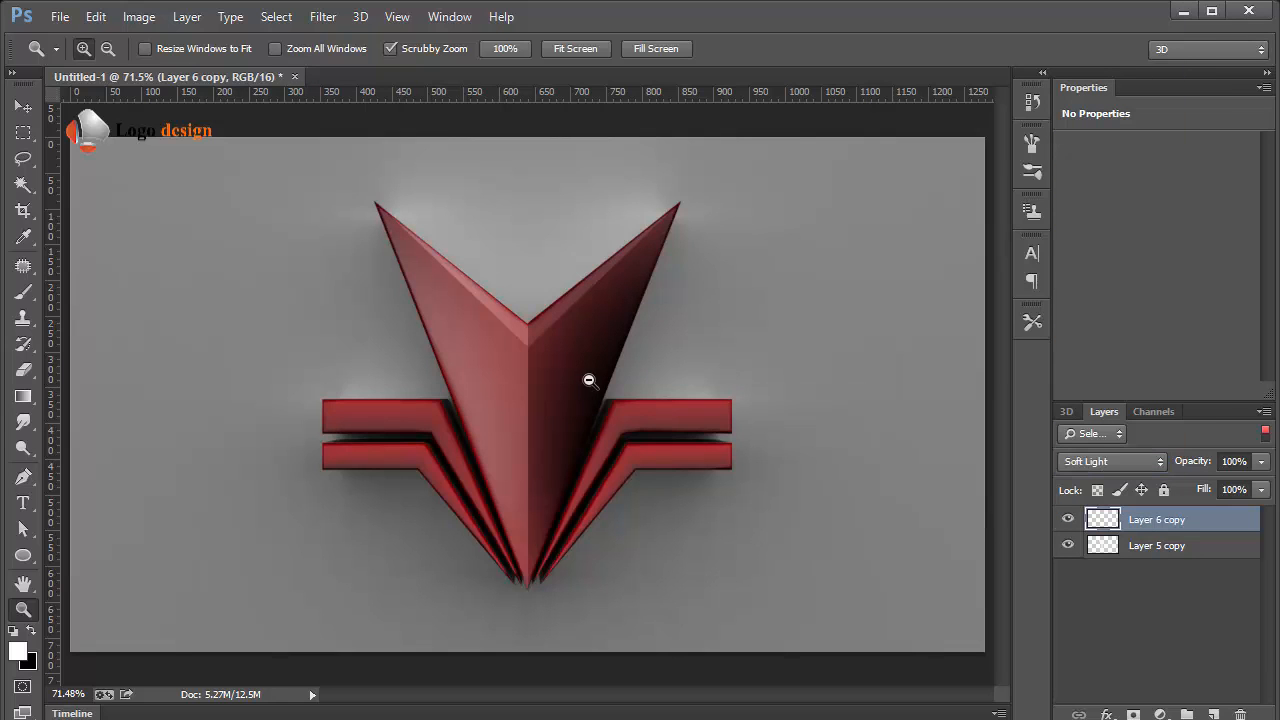
alt+click(586, 377)
click(555, 407)
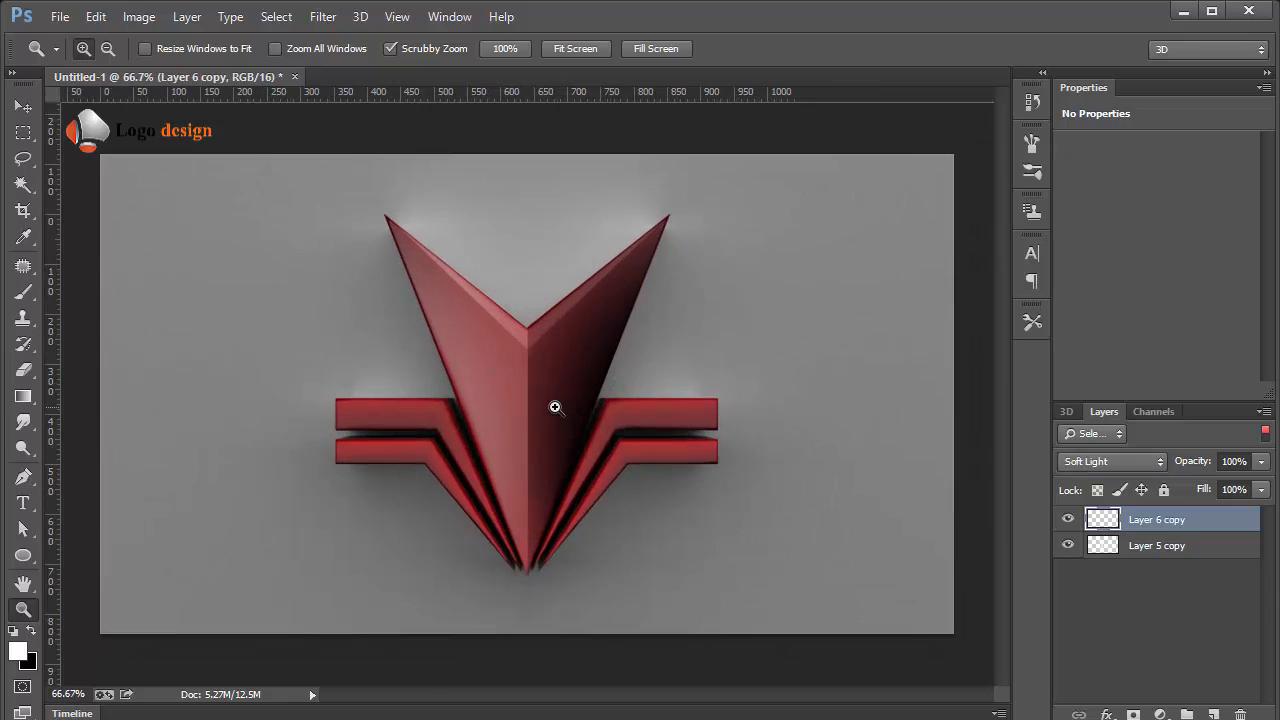
key(v)
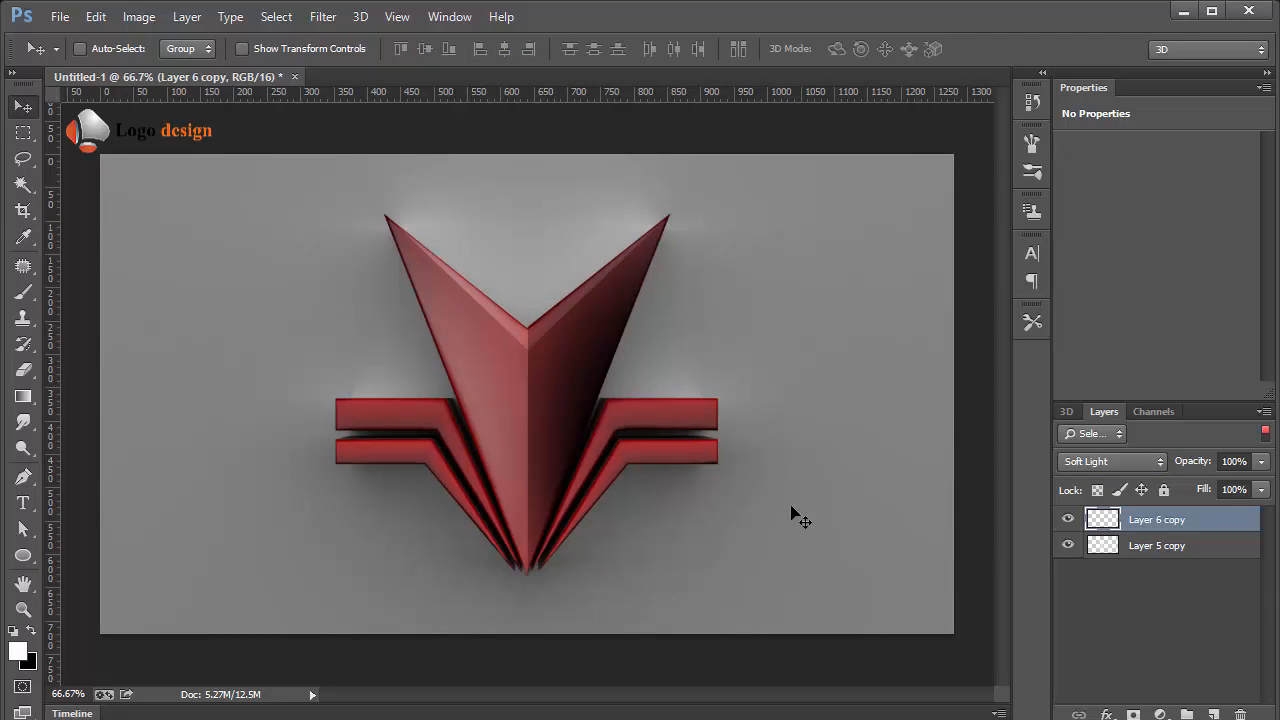
- Turn off layer filtering to show all layers, and duplicate the rendered emblem layer, Layer 4
click(1141, 548)
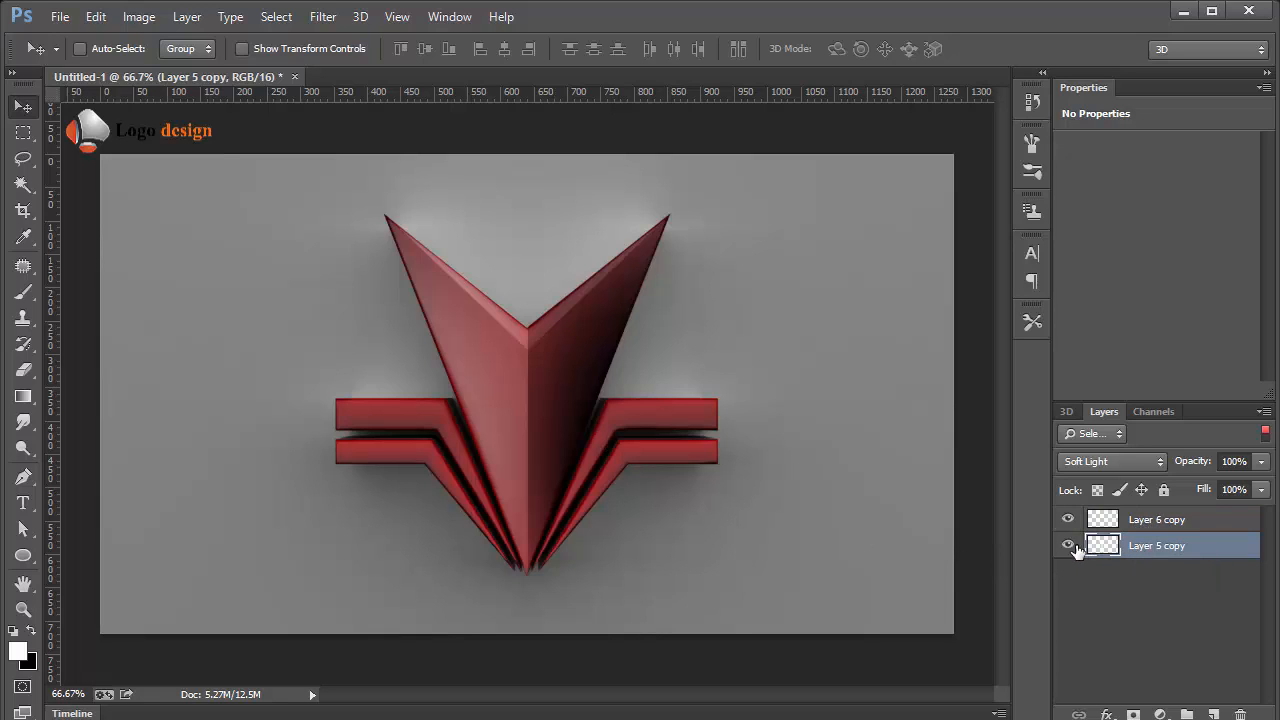
click(1265, 432)
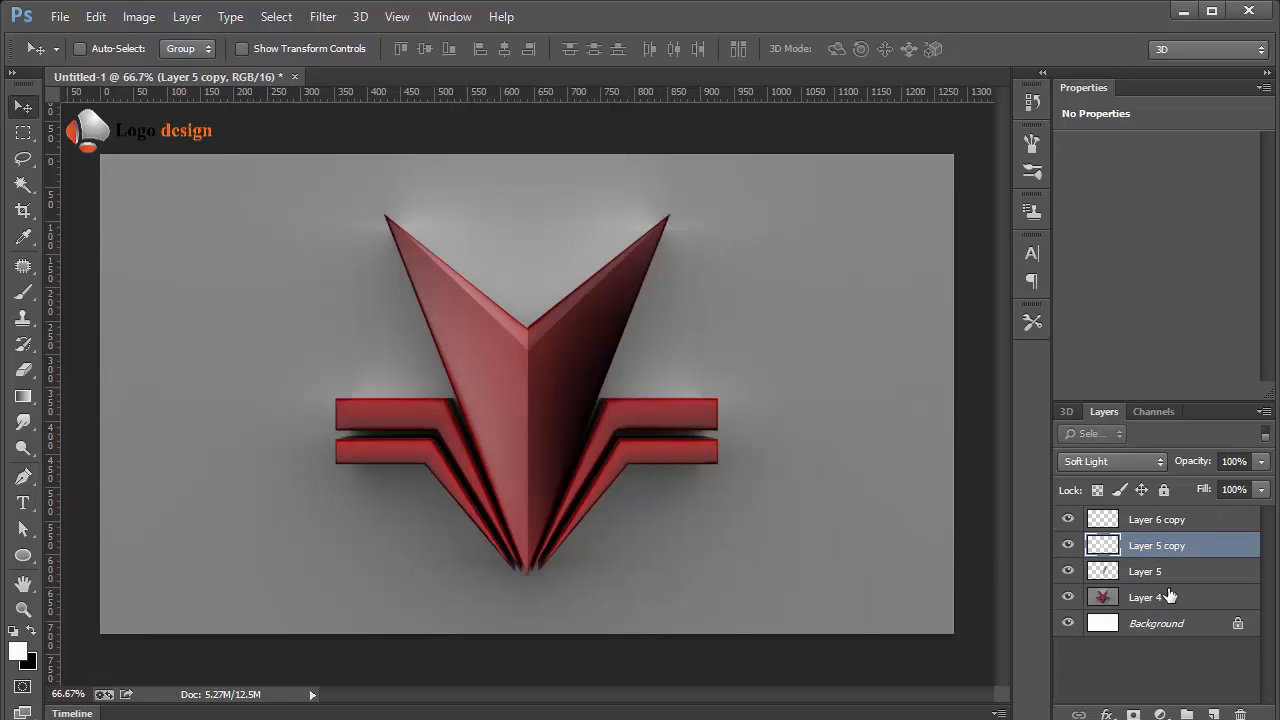
click(1158, 600)
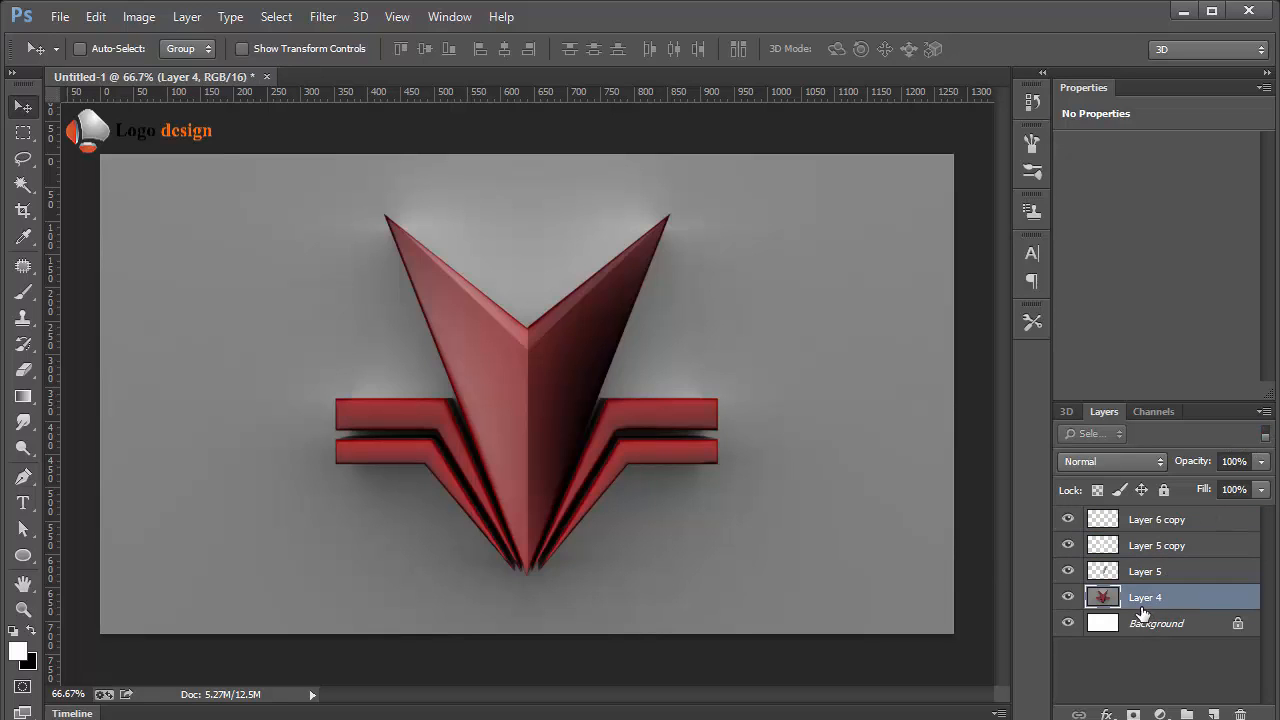
key(ctrl+j)
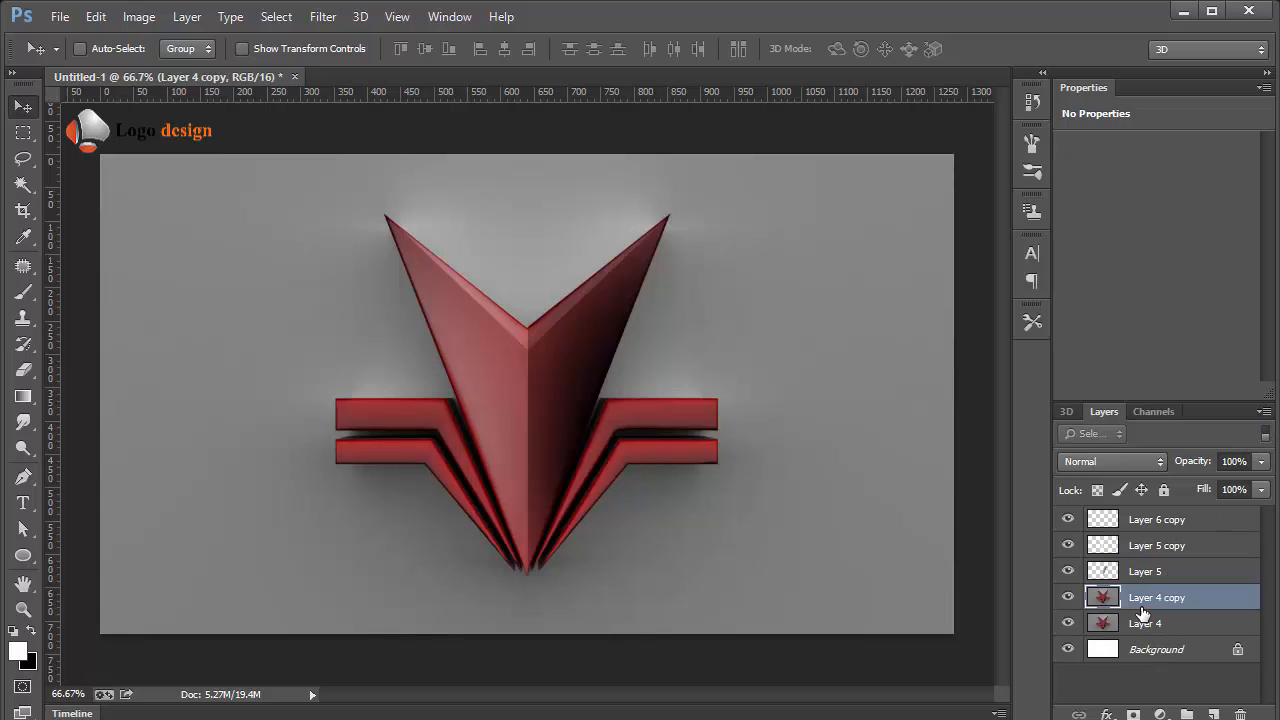
- Add a Color Balance adjustment above the emblem copy with midtones at red +100, green +100 and blue +38
click(1160, 714)
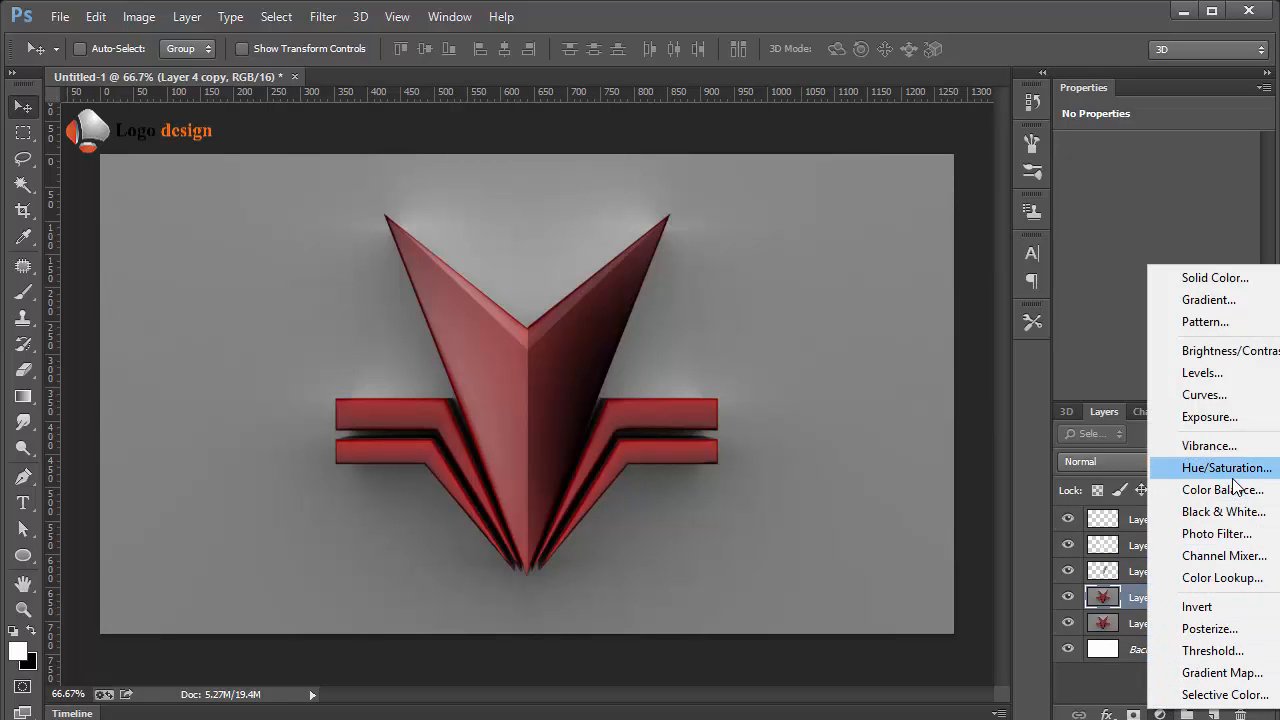
click(1238, 492)
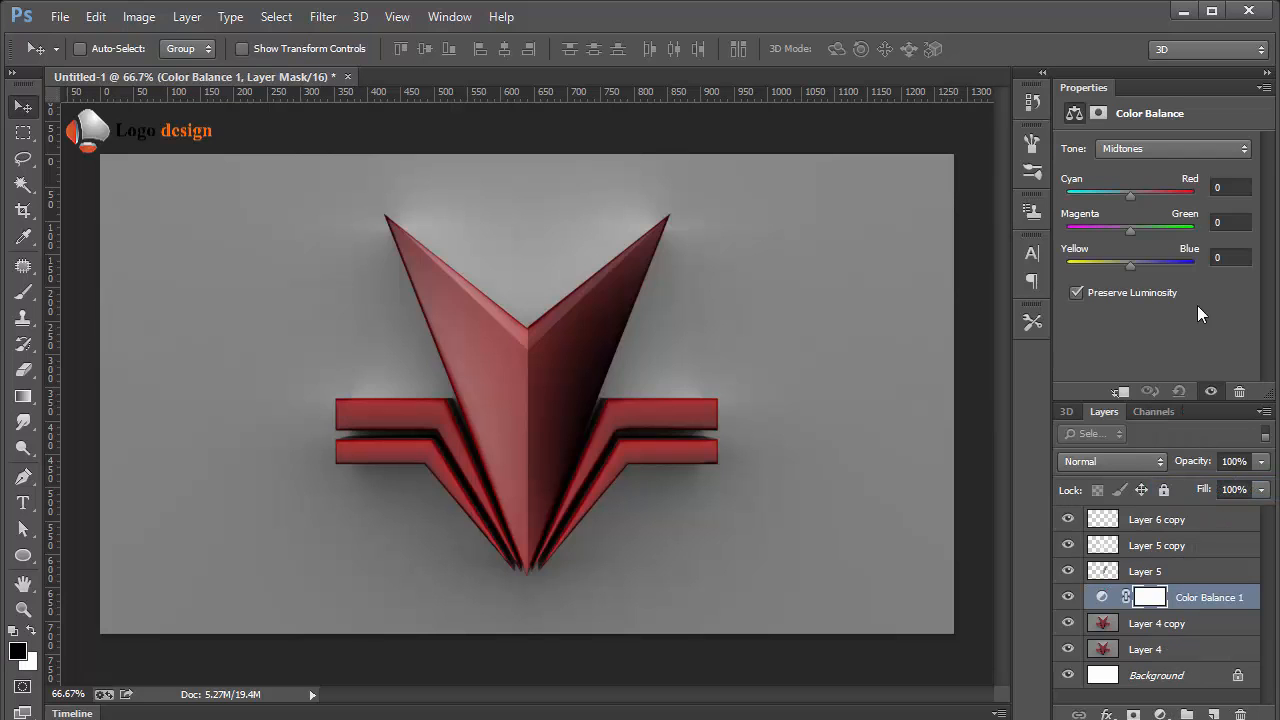
drag(1132, 195, 1204, 195)
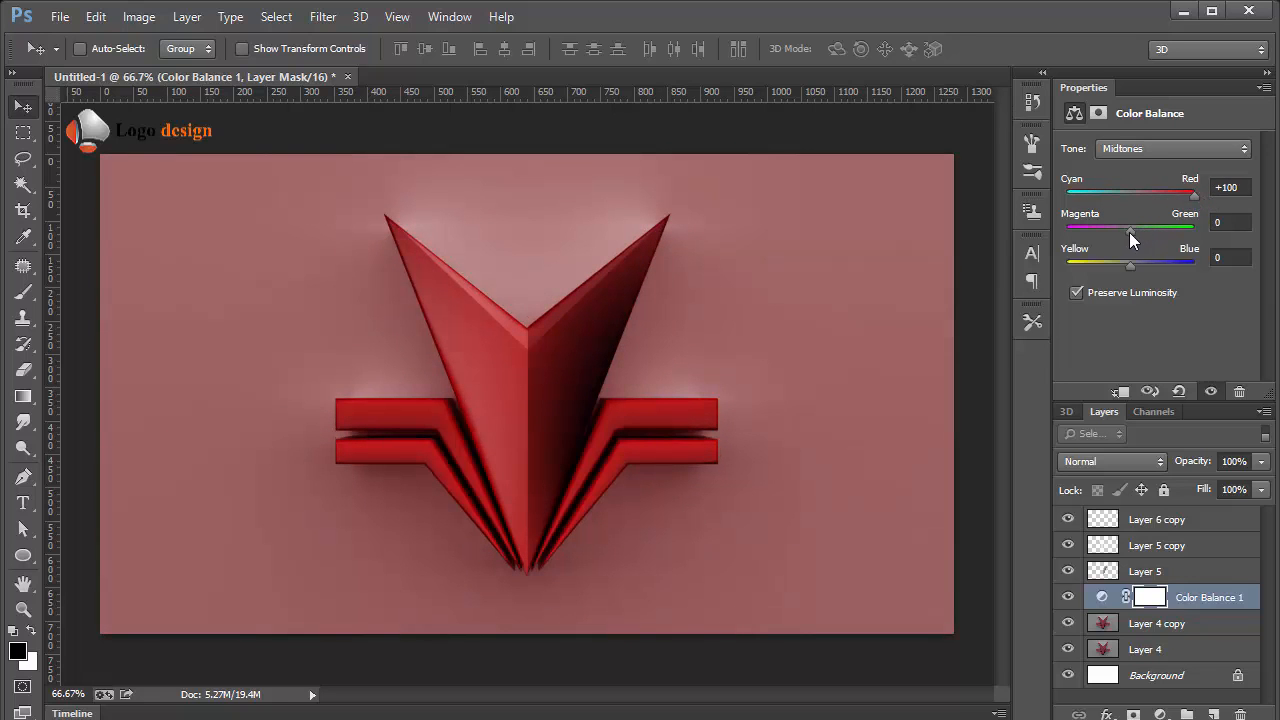
drag(1130, 229, 1188, 229)
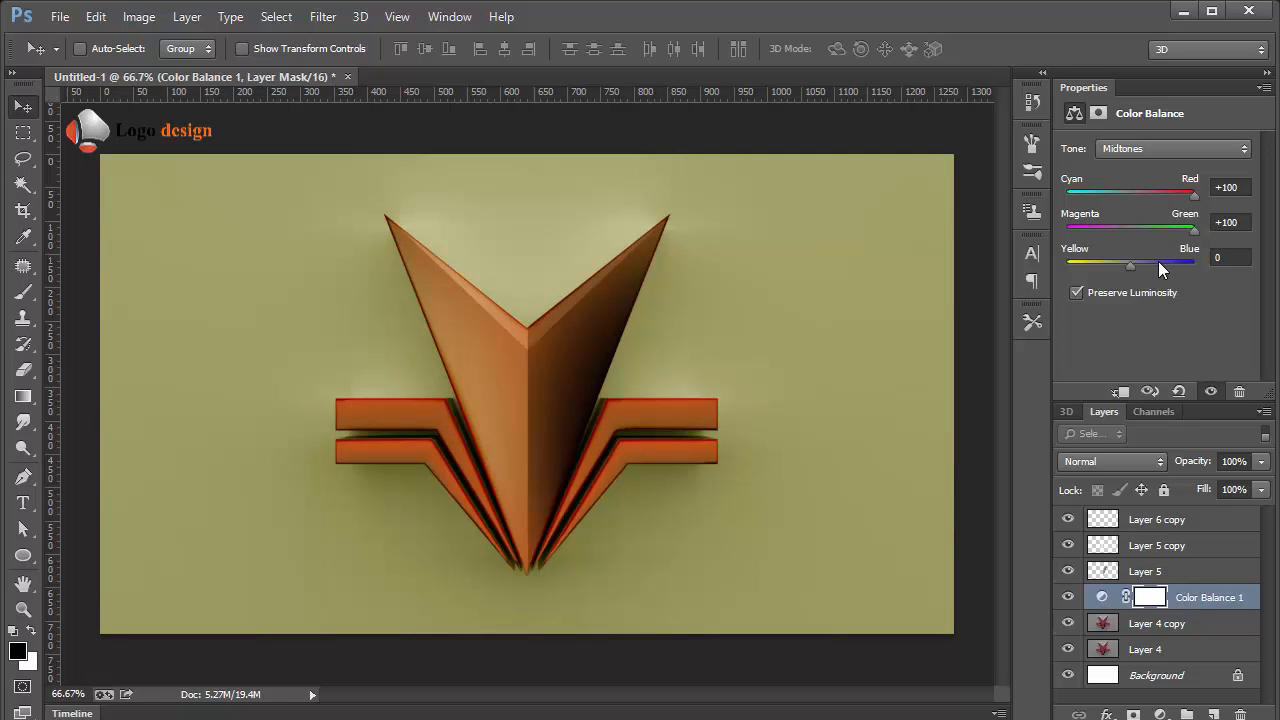
mouse_move(1131, 264)
mouse_down()
mouse_move(1052, 266)
mouse_move(1151, 264)
mouse_up()
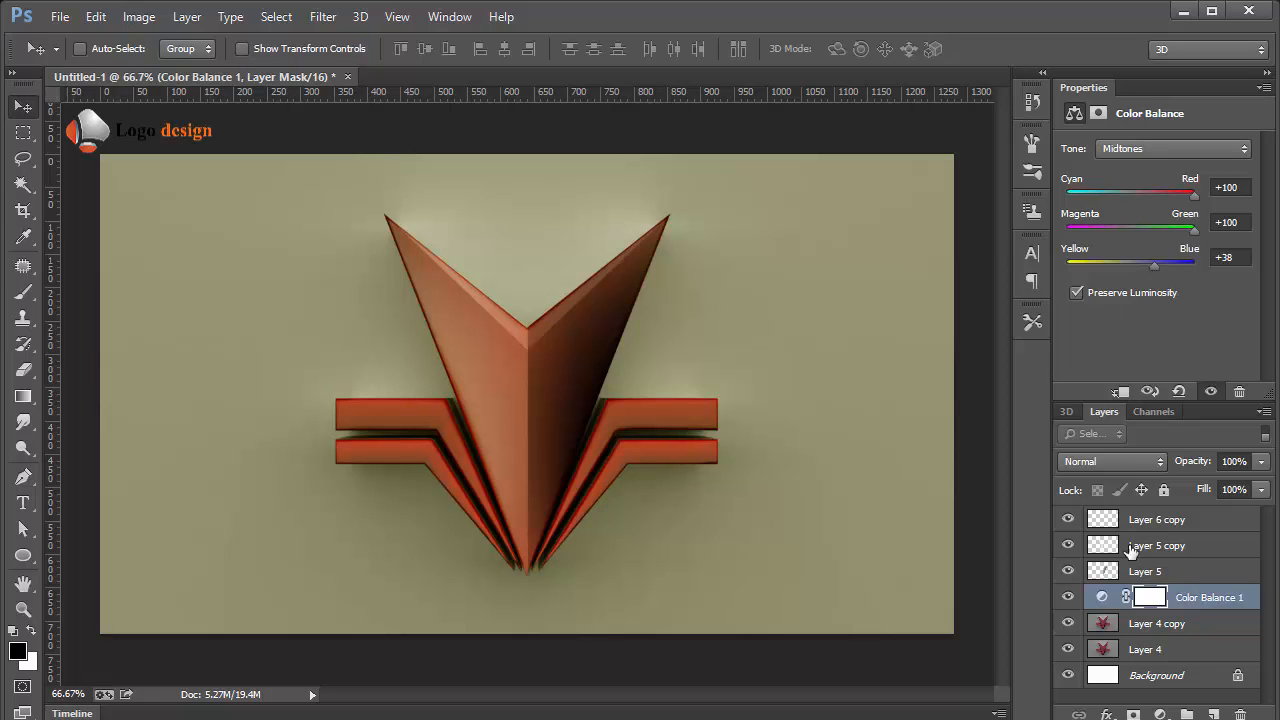
- Select the V's face and the right upper stripe on Layer 4 copy with the Magic Wand at tolerance 29
click(1143, 626)
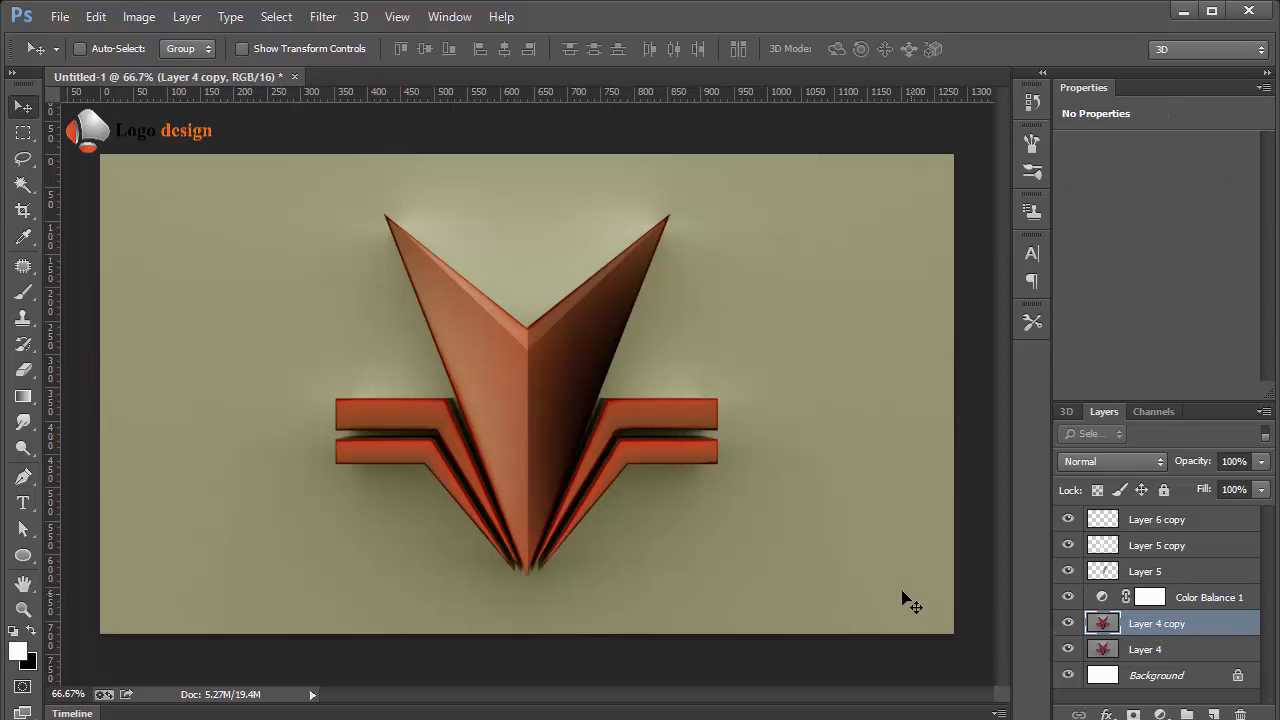
key(z)
key(w)
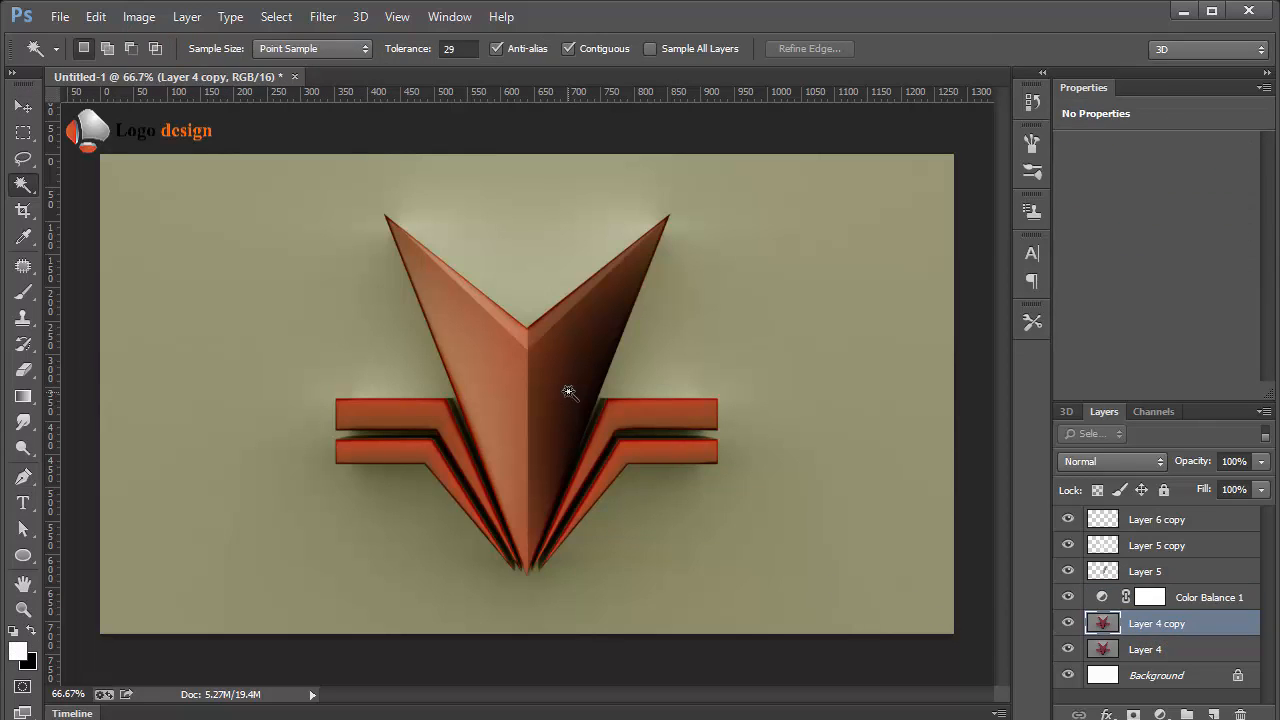
shift+click(571, 386)
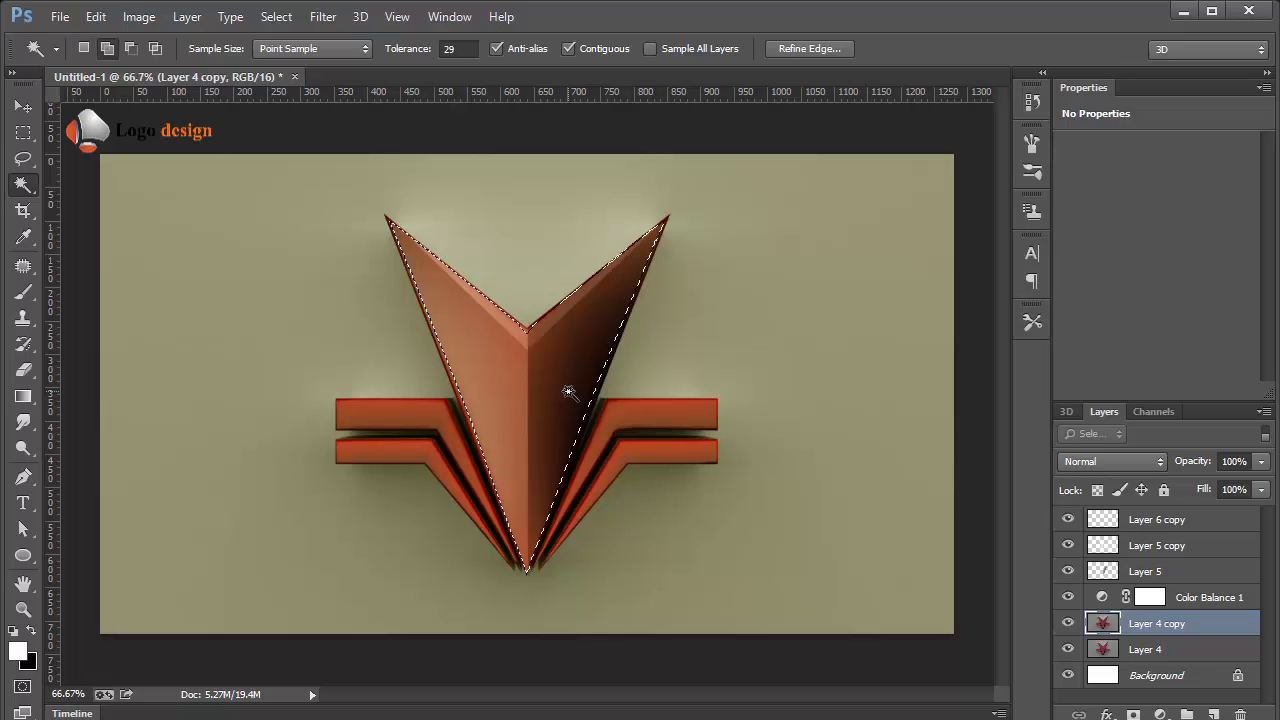
shift+click(621, 416)
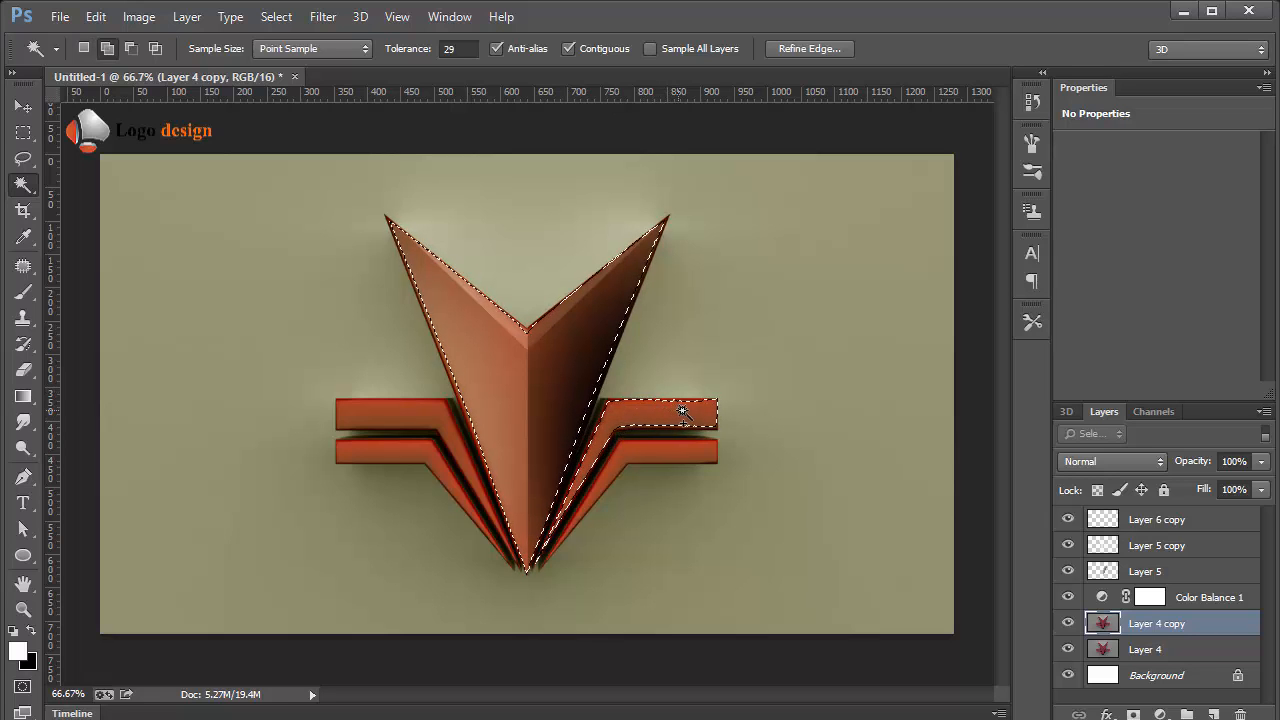
- Add rectangular marquee areas over the horizontal ends of the right and left stripe pairs to the selection
key(z)
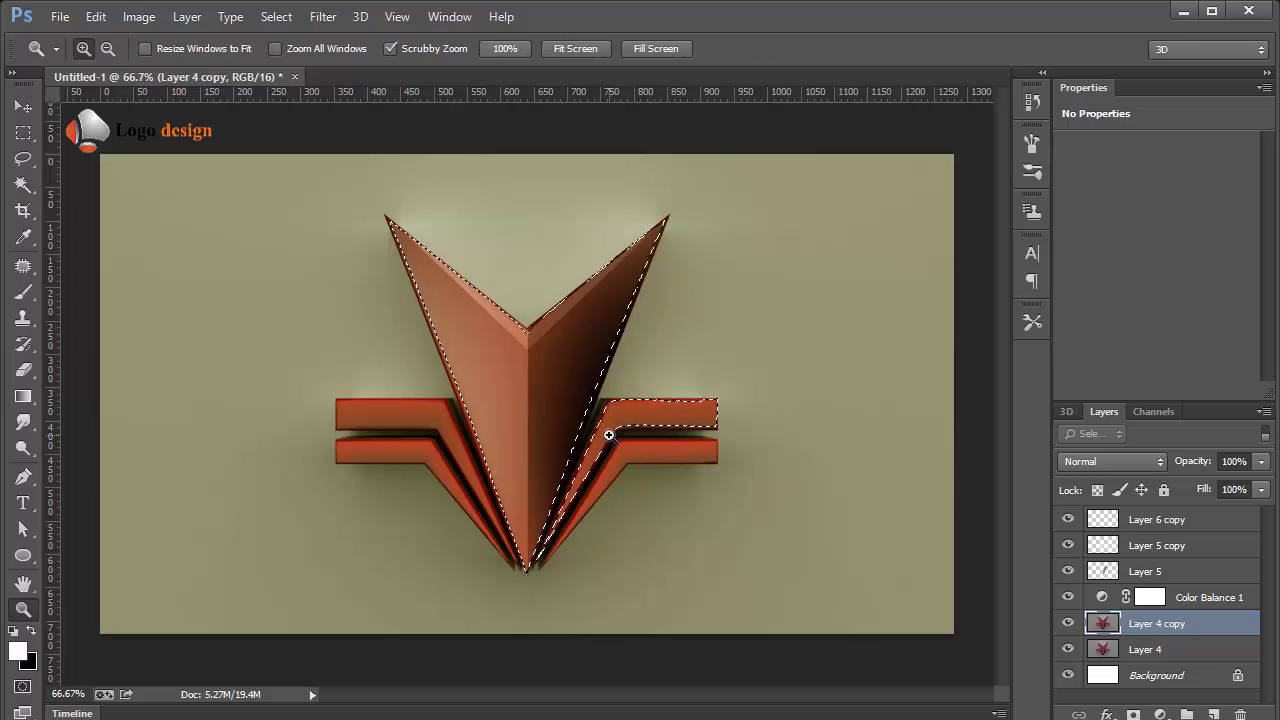
click(610, 435)
key(m)
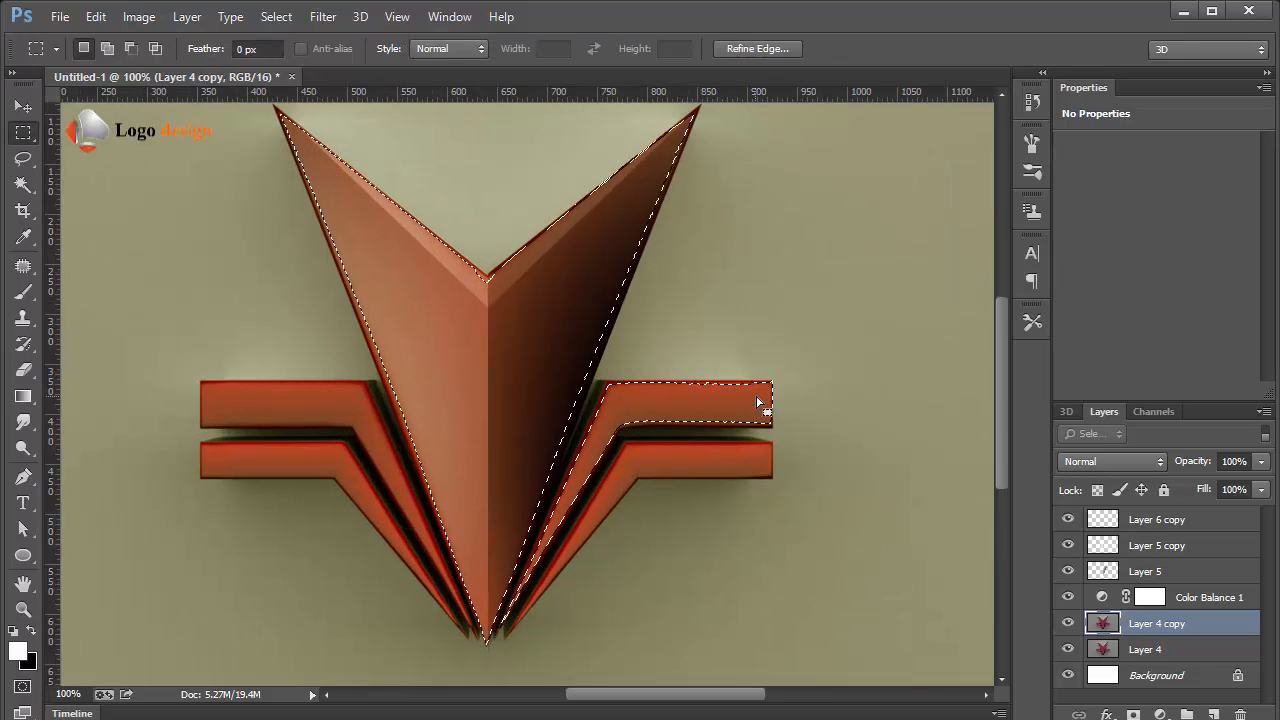
key(shift)
drag(775, 384, 612, 452)
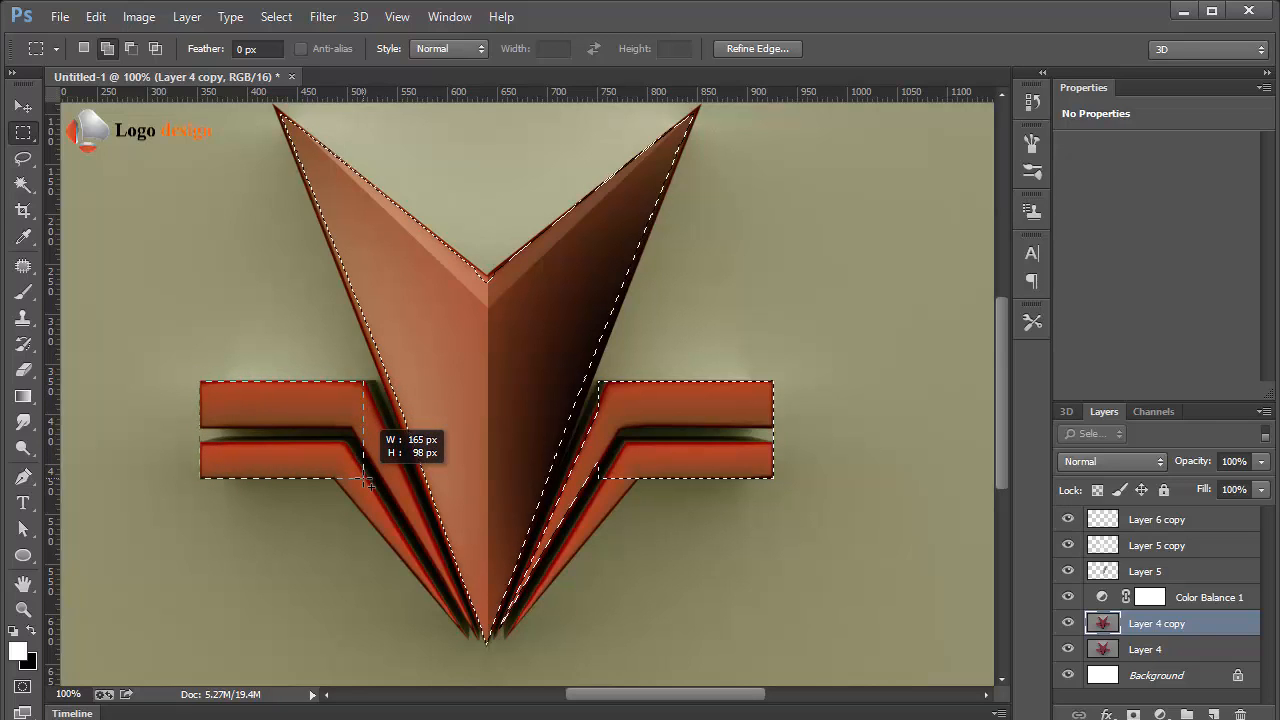
- Outline the diagonal parts of both stripe pairs down to the V's lower tip with the Pen tool and add them to the selection
key(p)
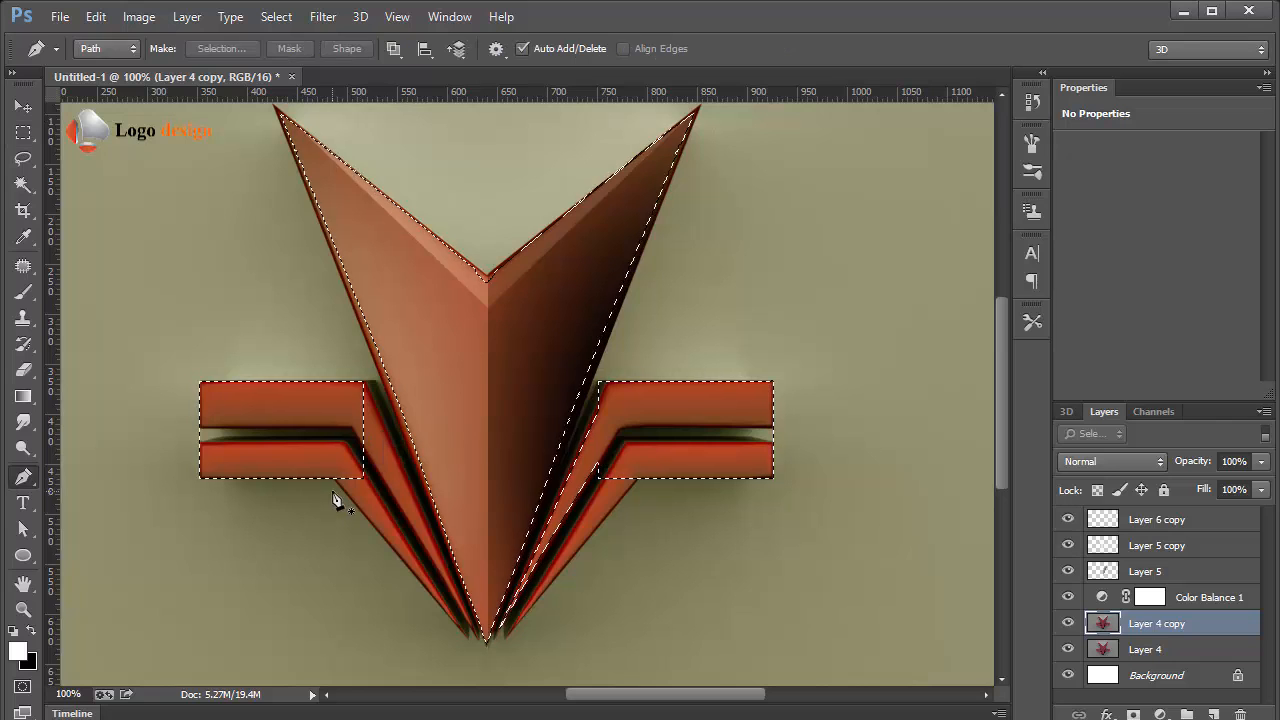
click(331, 479)
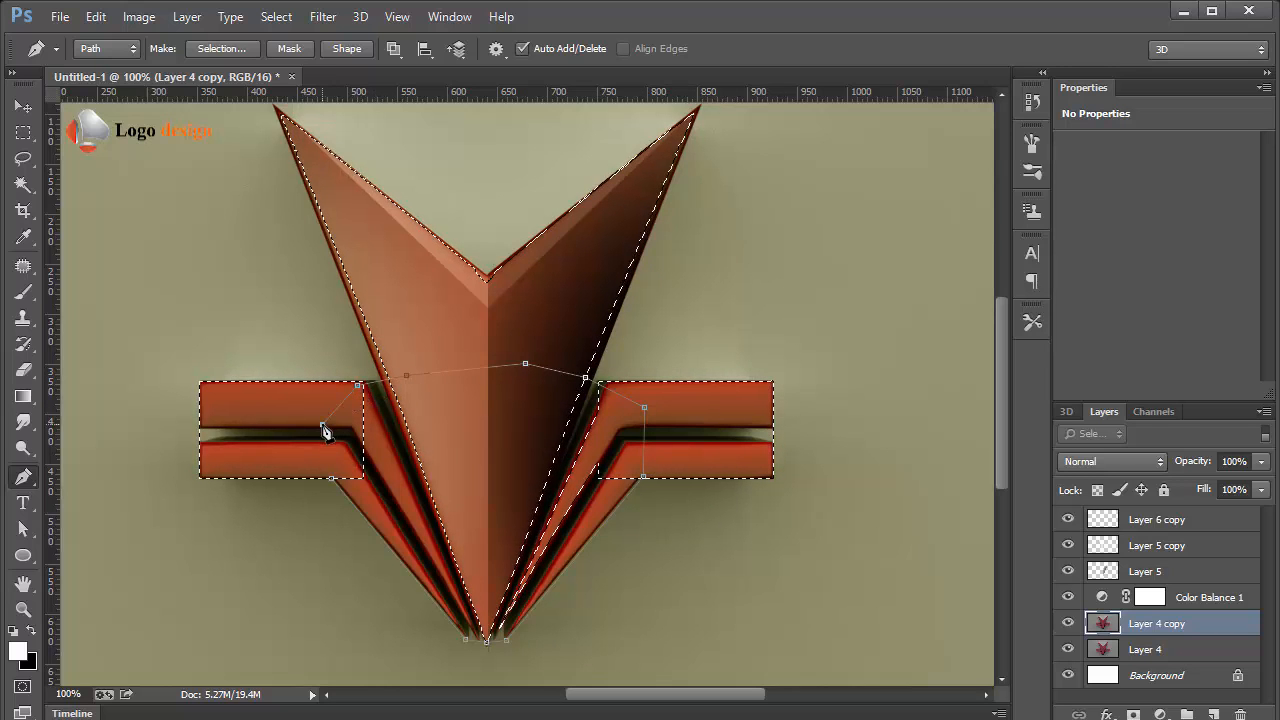
key(Return)
scroll(491, 517, up, 3)
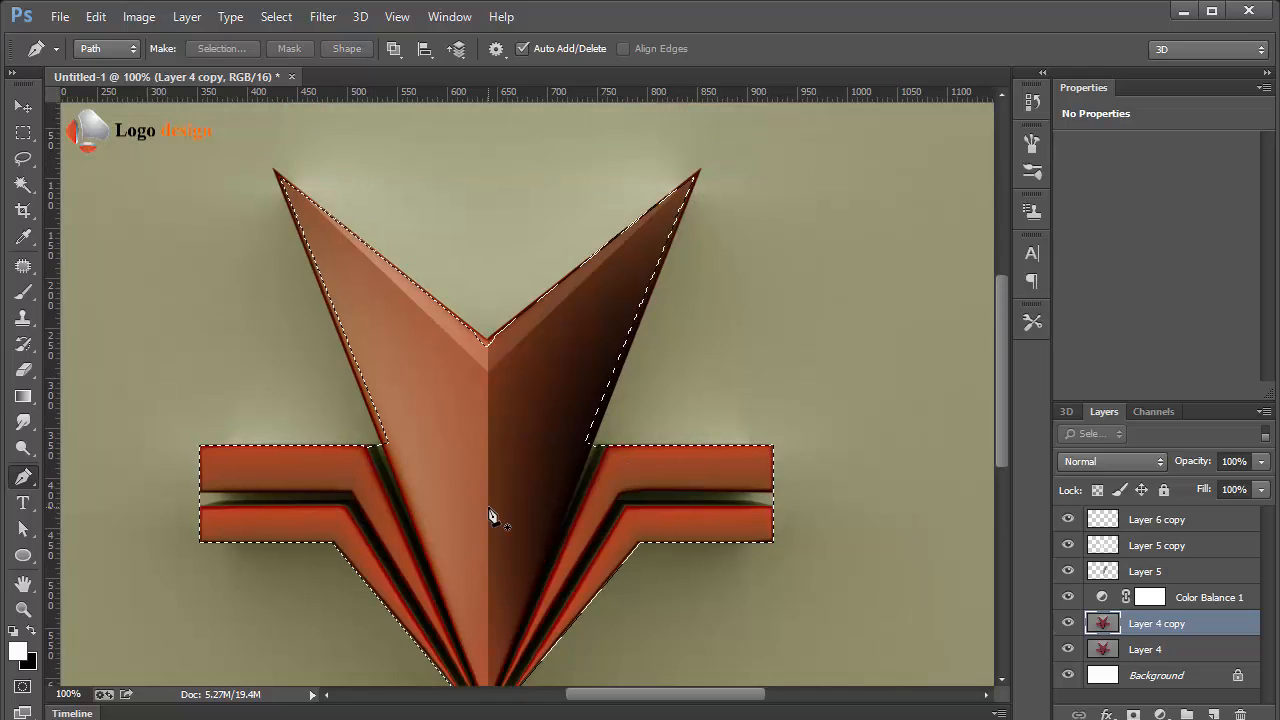
- Add the V's left outer edge and the right half's outer and upper edges to the selection with Pen tool paths
click(272, 171)
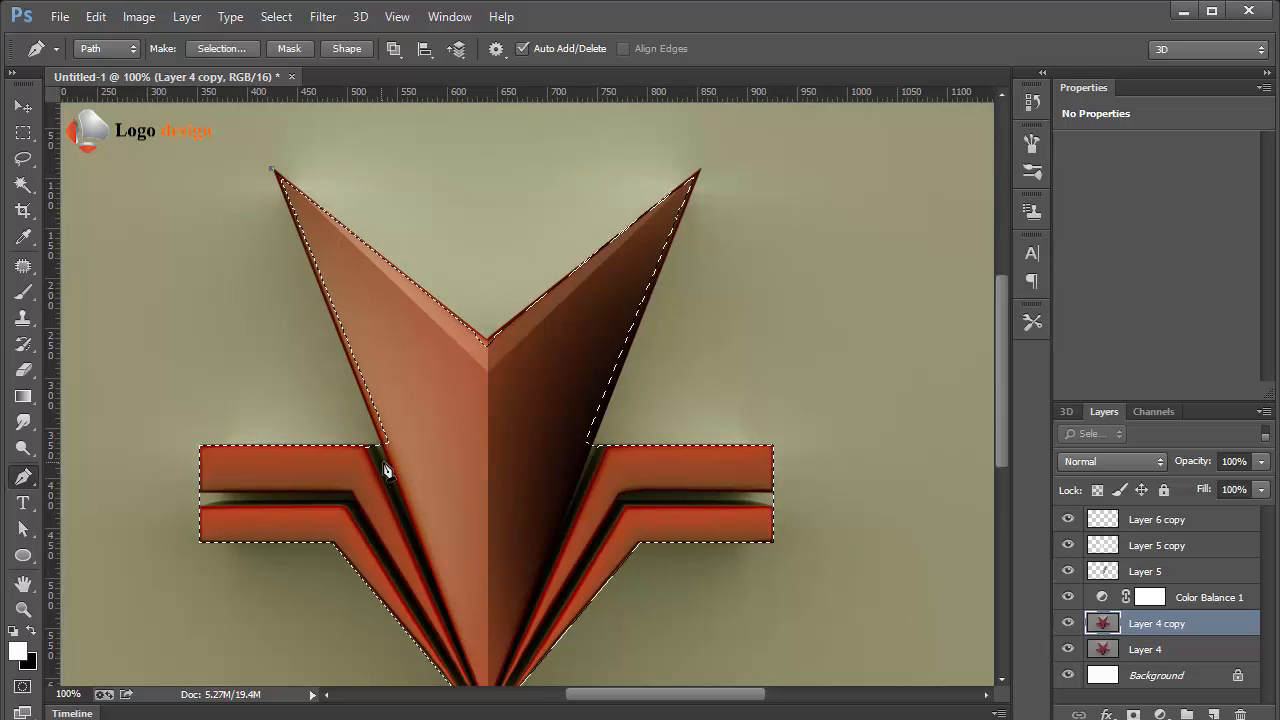
drag(387, 462, 415, 427)
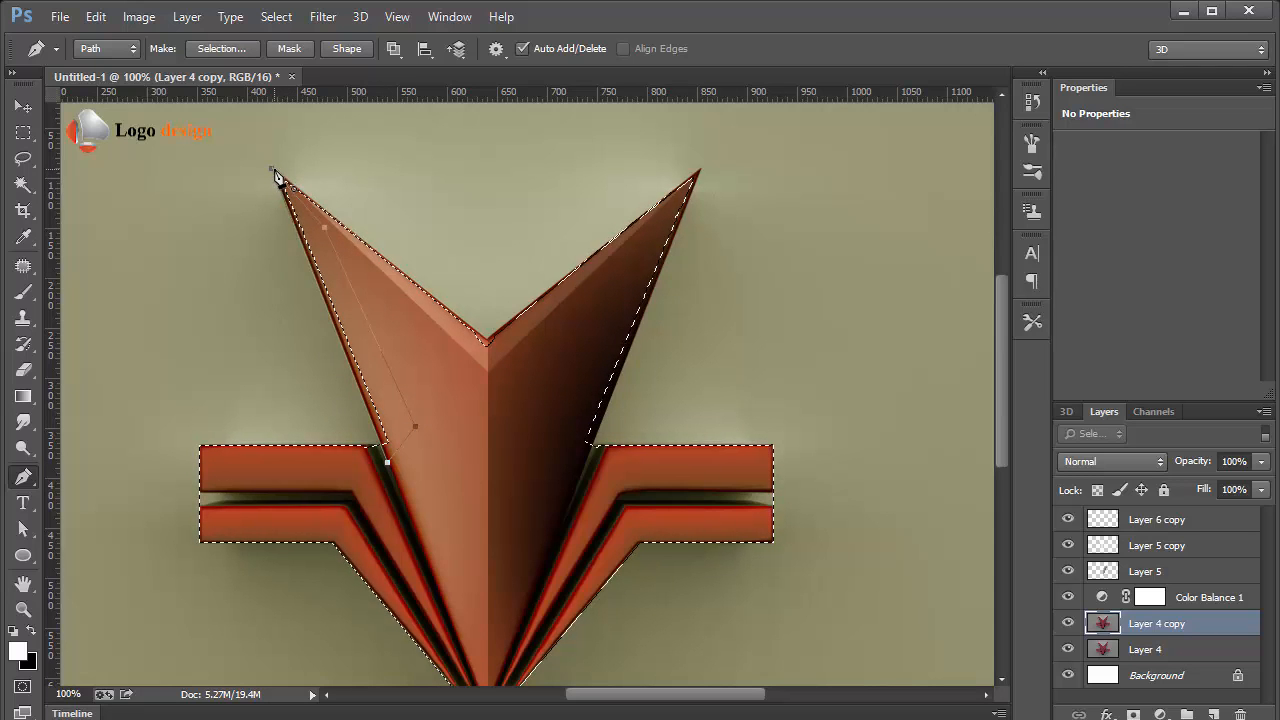
key(ctrl+shift+Return)
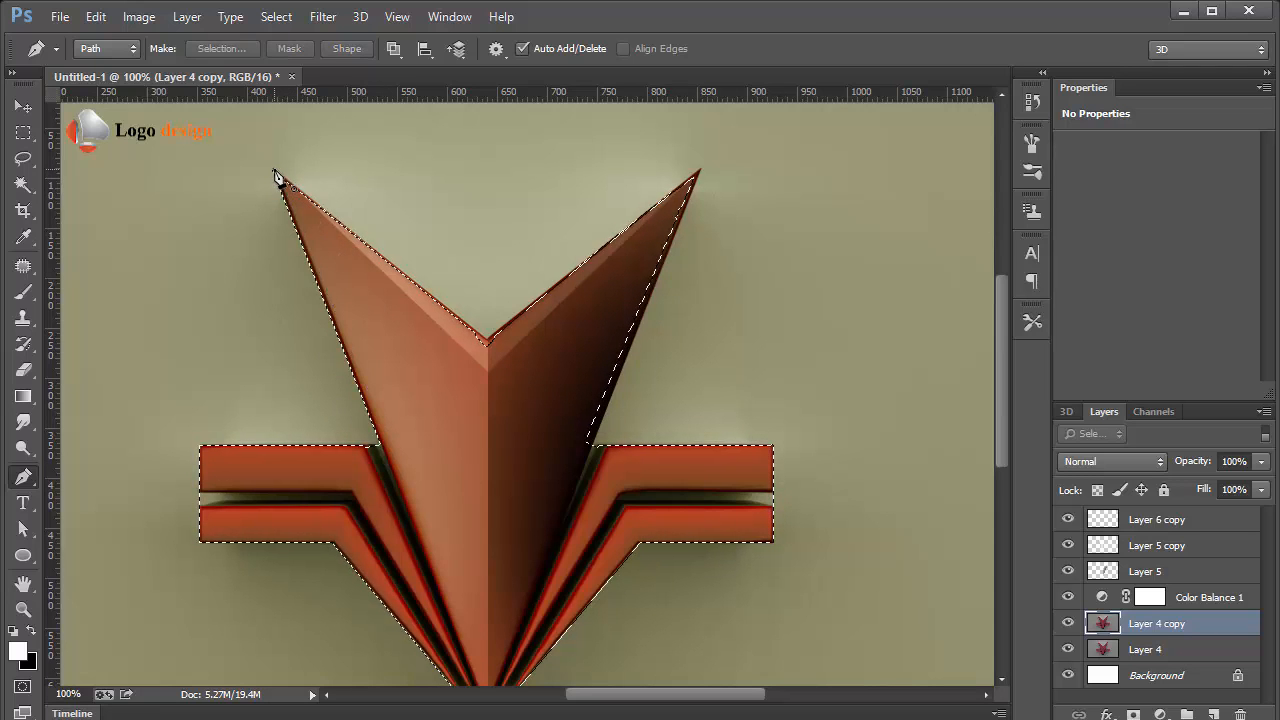
click(700, 171)
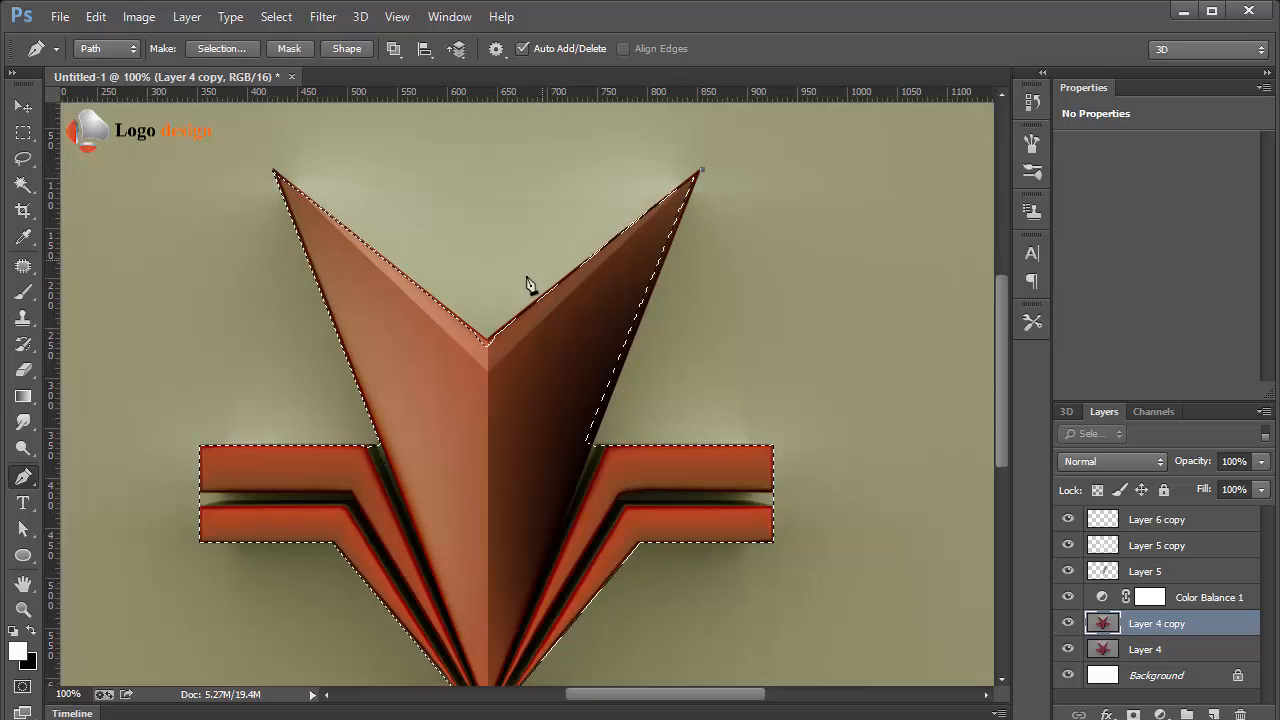
click(503, 406)
click(573, 470)
click(587, 458)
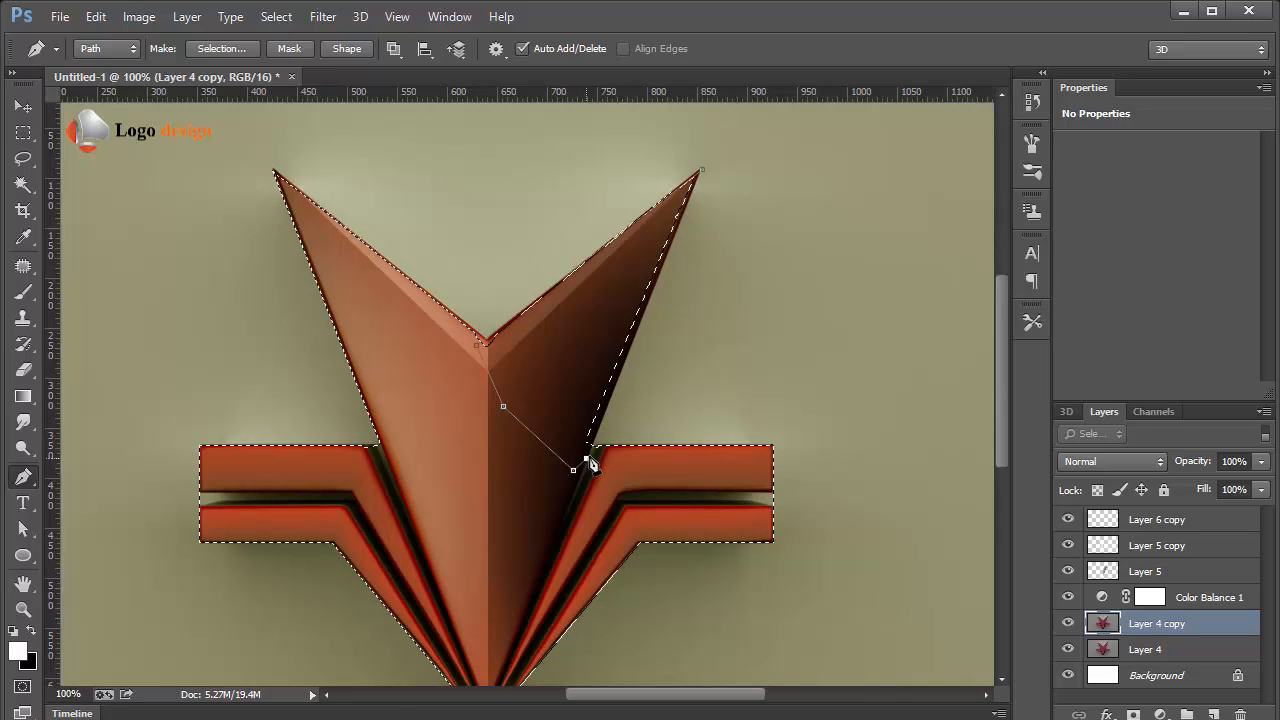
click(703, 177)
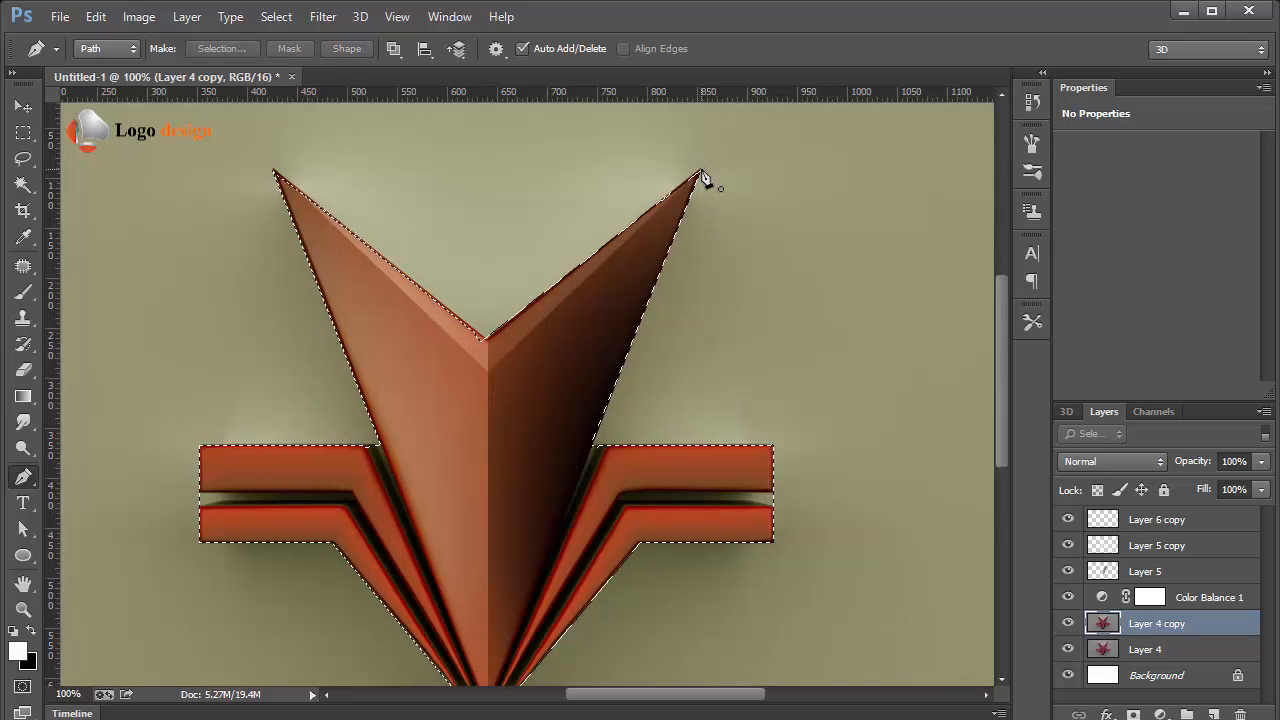
- Try to outline the sliver along the V's upper left edge with the Pen tool, and undo the path points
key(z)
click(442, 332)
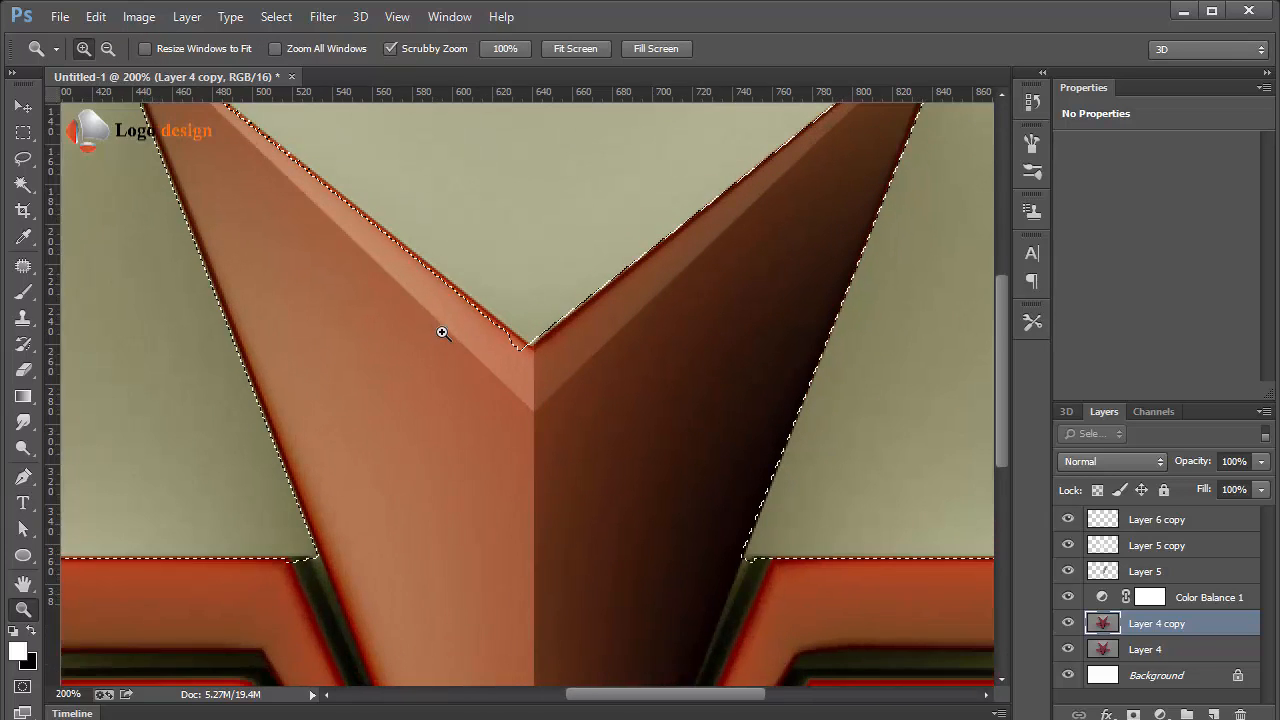
drag(443, 329, 549, 480)
key(p)
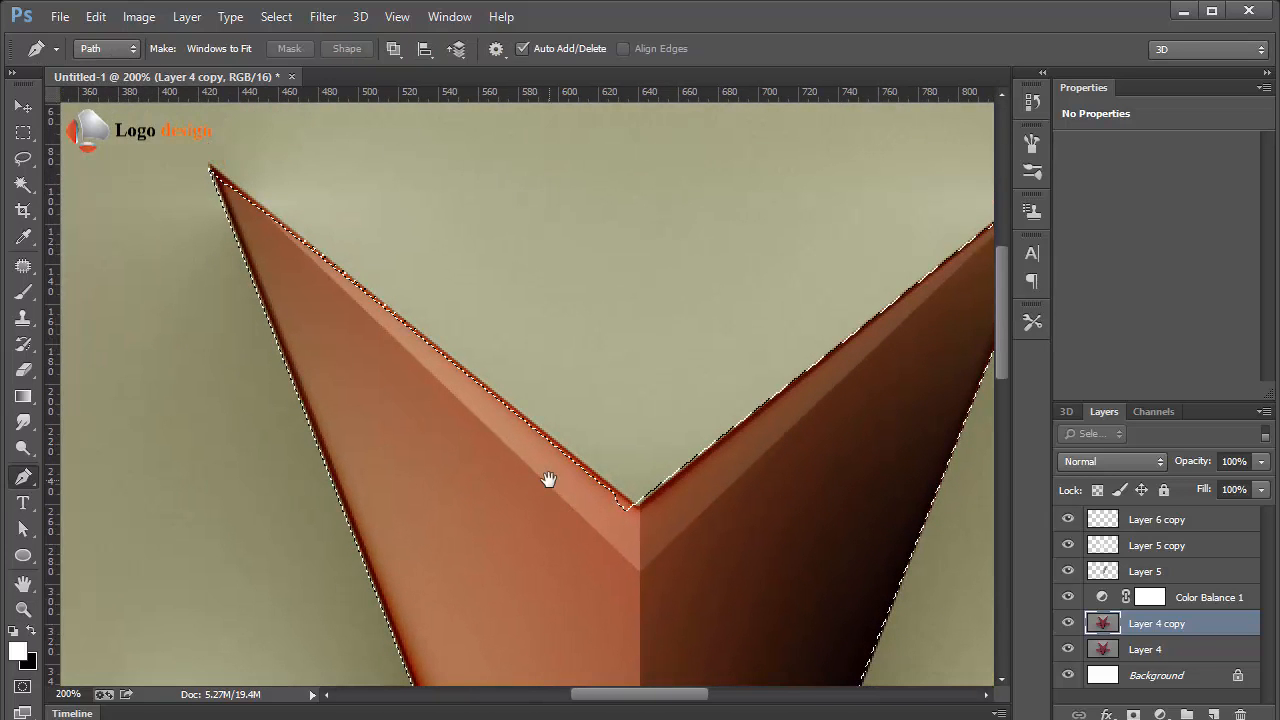
click(640, 510)
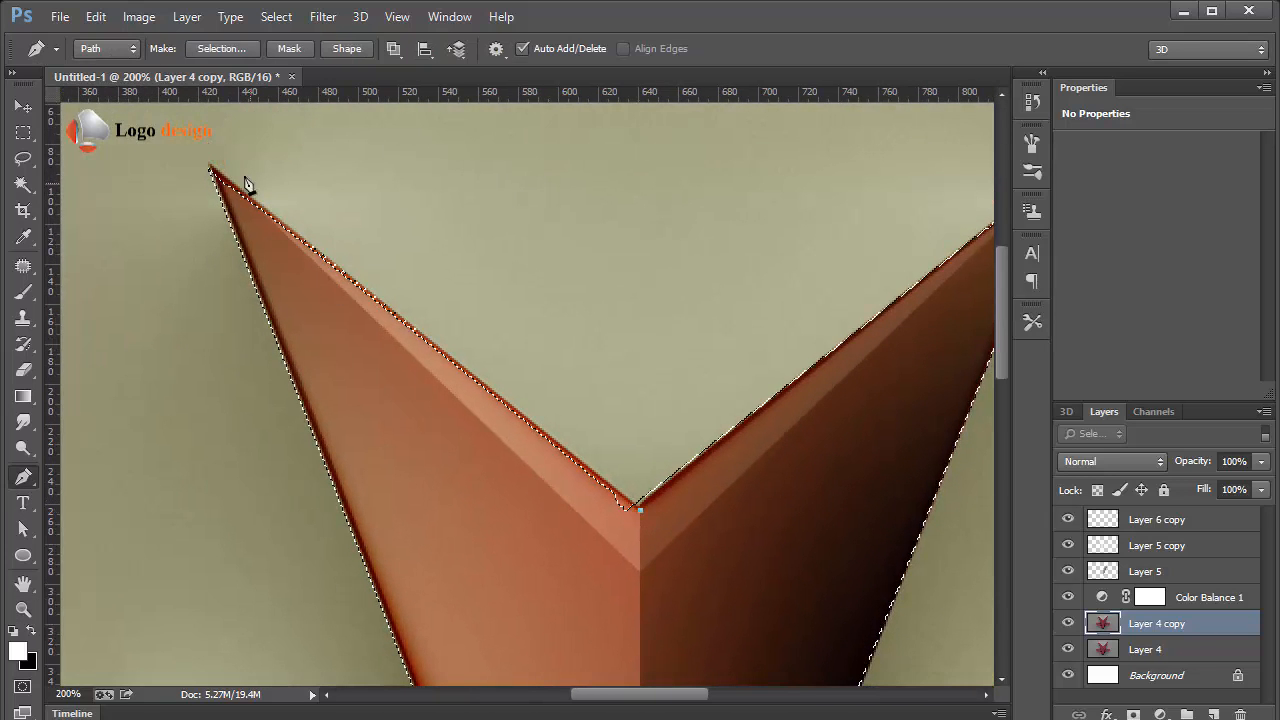
click(211, 169)
click(660, 556)
key(ctrl+alt+z)
key(ctrl+alt+z)
key(ctrl+alt+z)
- Fit the whole canvas in view and invert the selection so it covers the backdrop around the emblem
key(z)
right_click(613, 498)
click(628, 508)
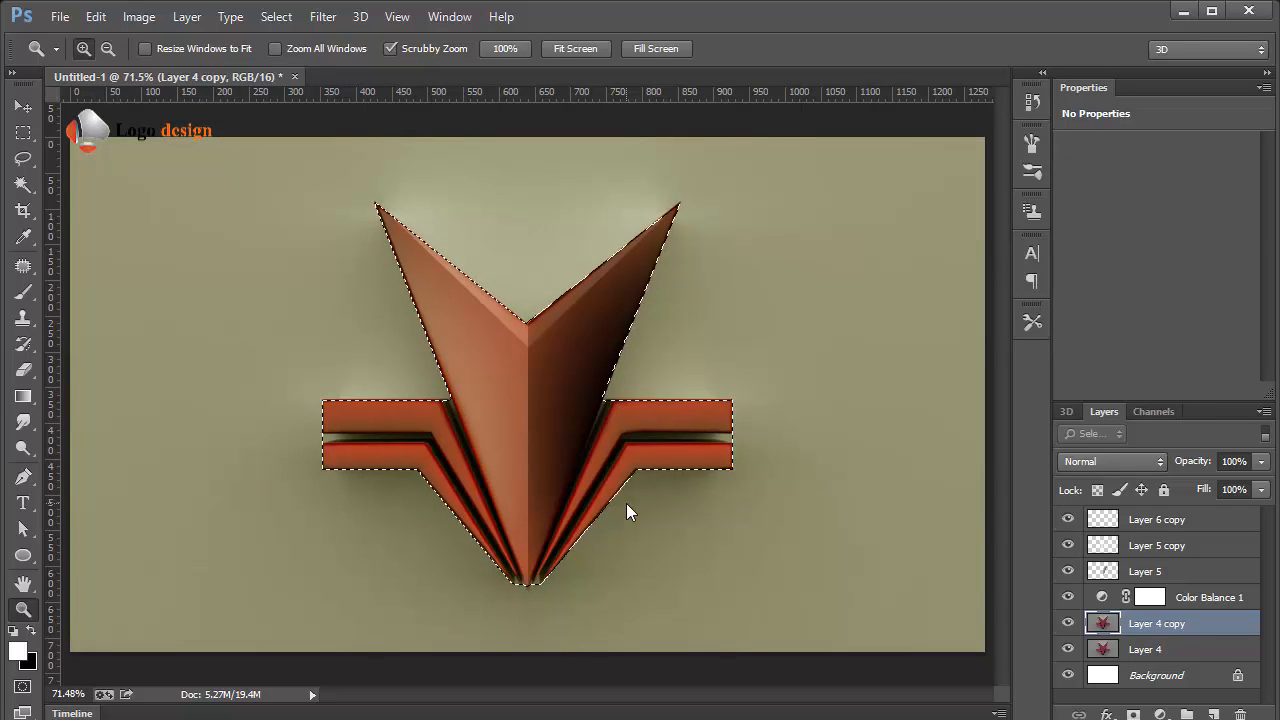
key(ctrl+shift+i)
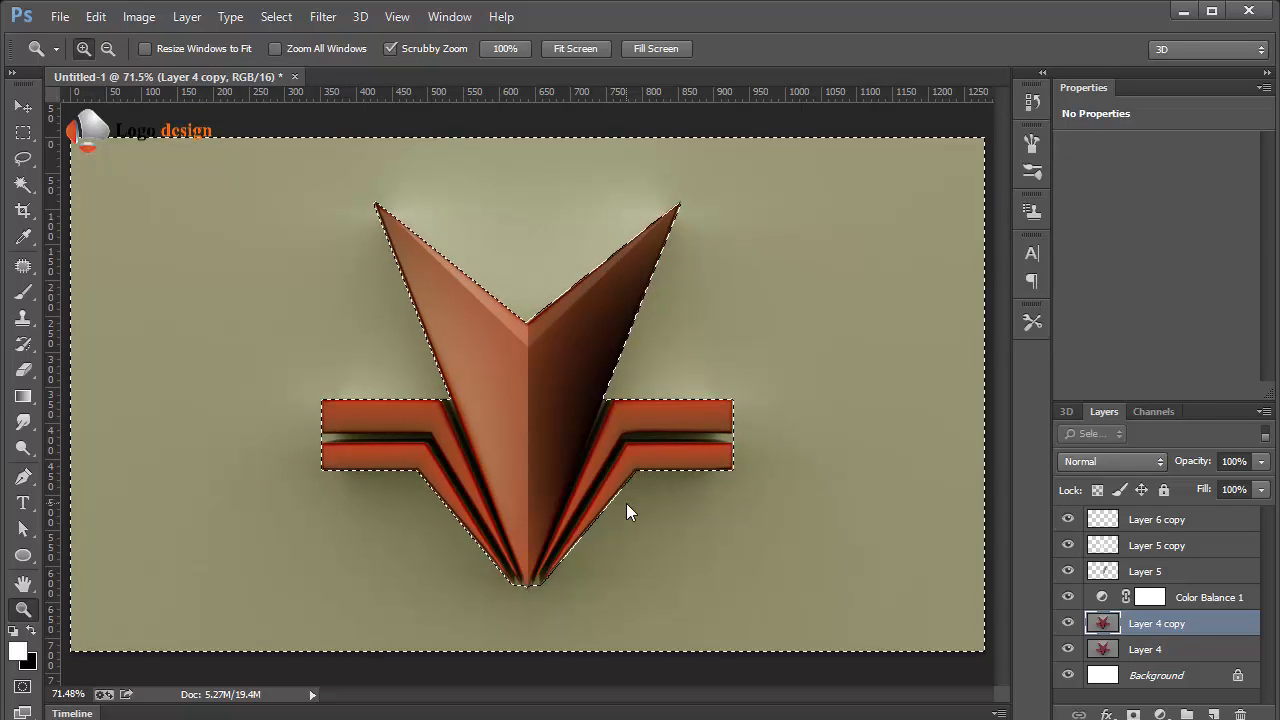
- Invert the selection back to the emblem and delete that area from Layer 4 copy
key(Delete)
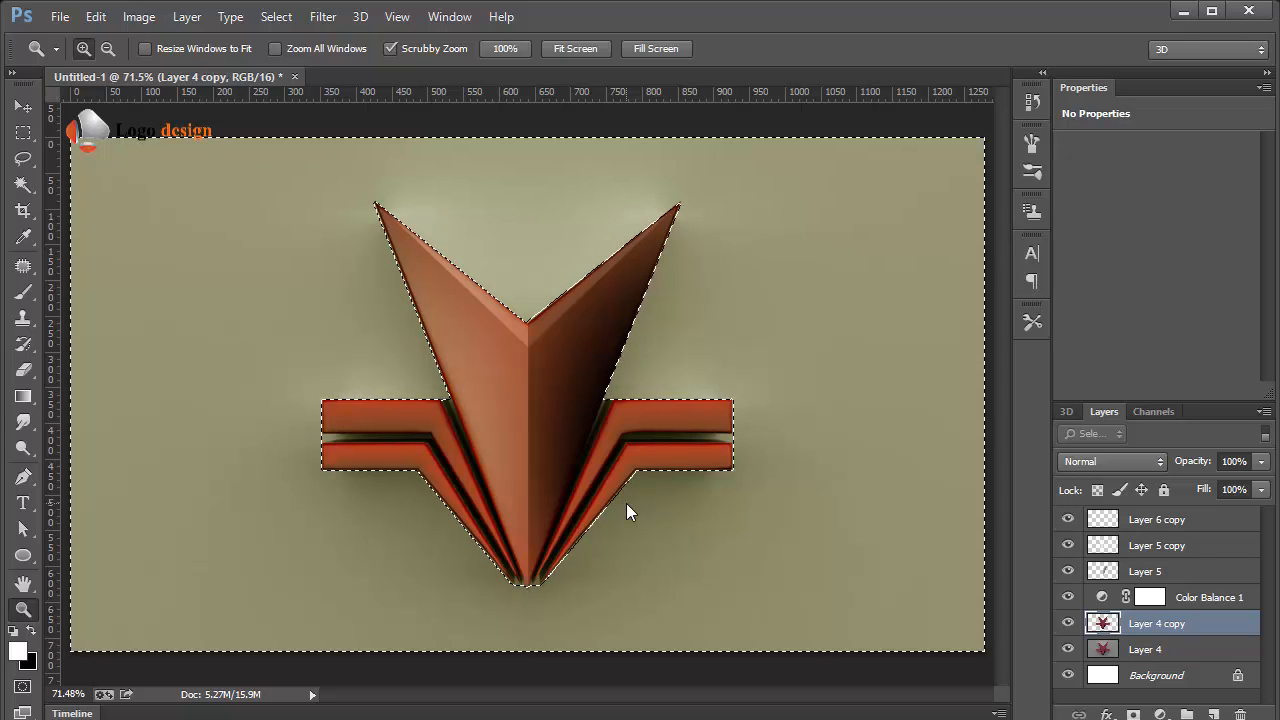
key(ctrl+z)
key(ctrl+shift+i)
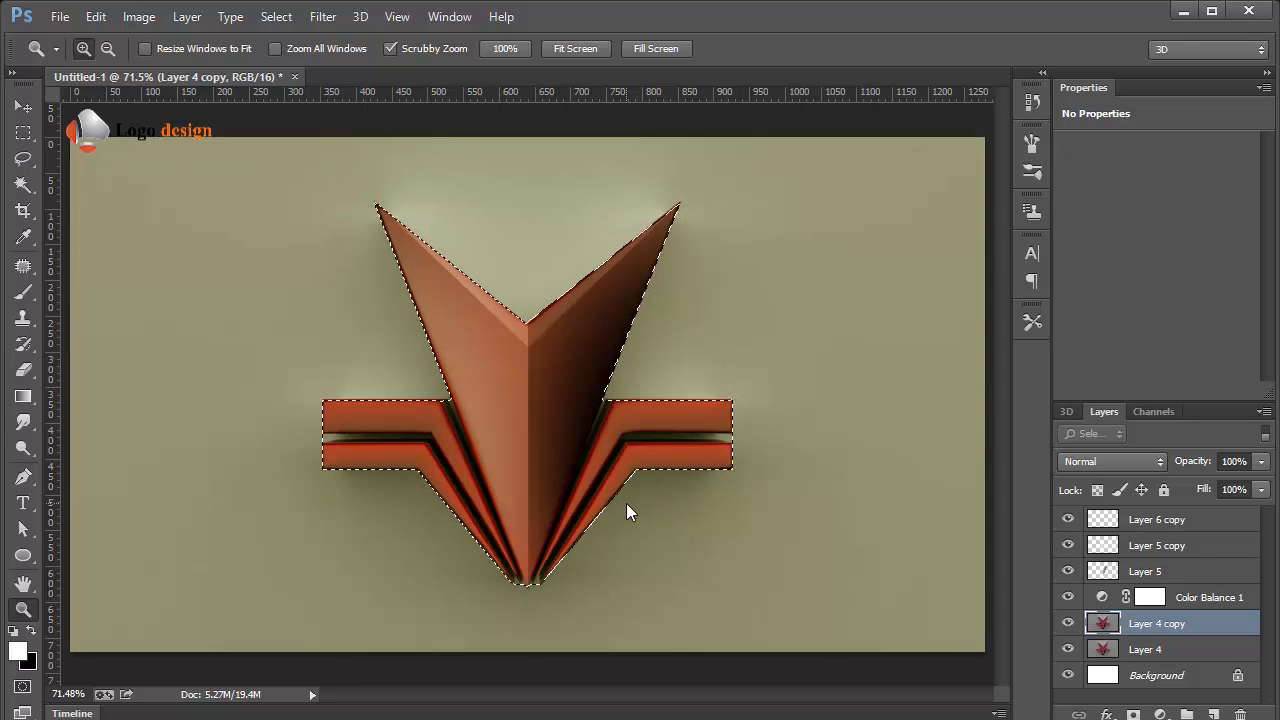
key(Delete)
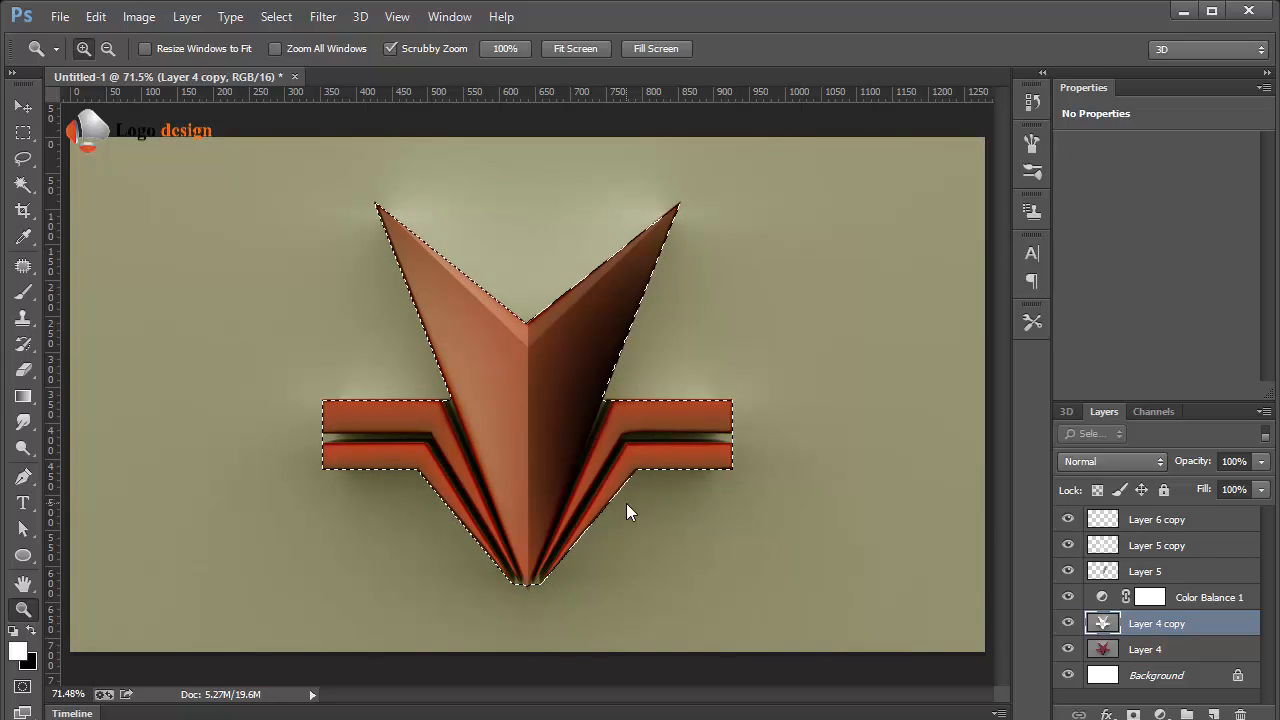
- Fill the emblem selection with black on the Color Balance 1 mask and deselect
click(1151, 598)
key(alt+BackSpace)
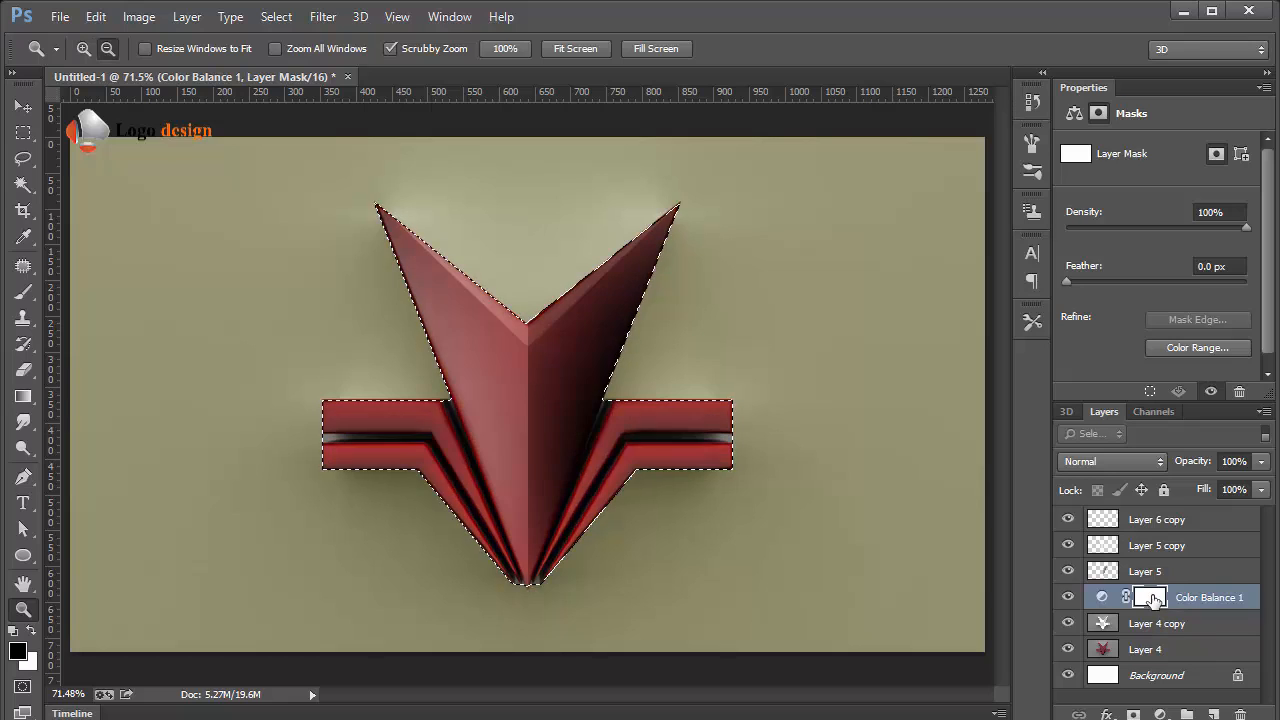
key(ctrl+d)
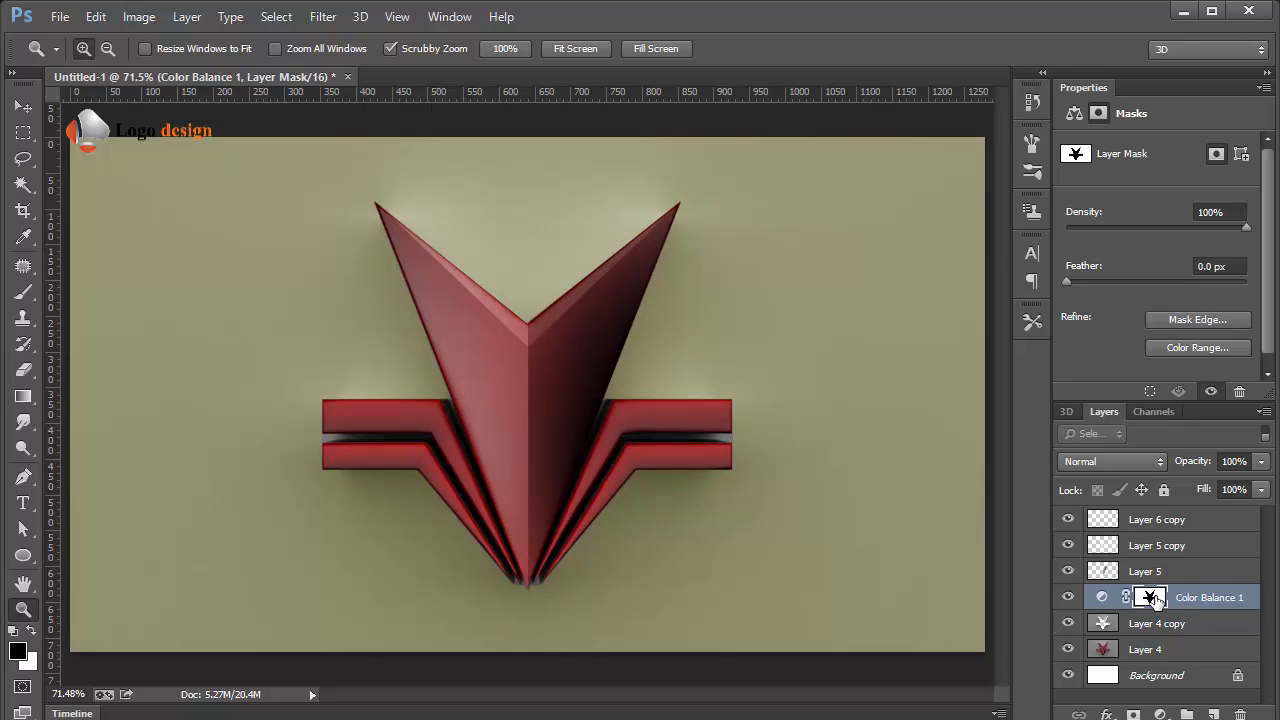
- Paint the gap between the left stripes white on the Color Balance 1 mask with a size 10 brush
click(334, 450)
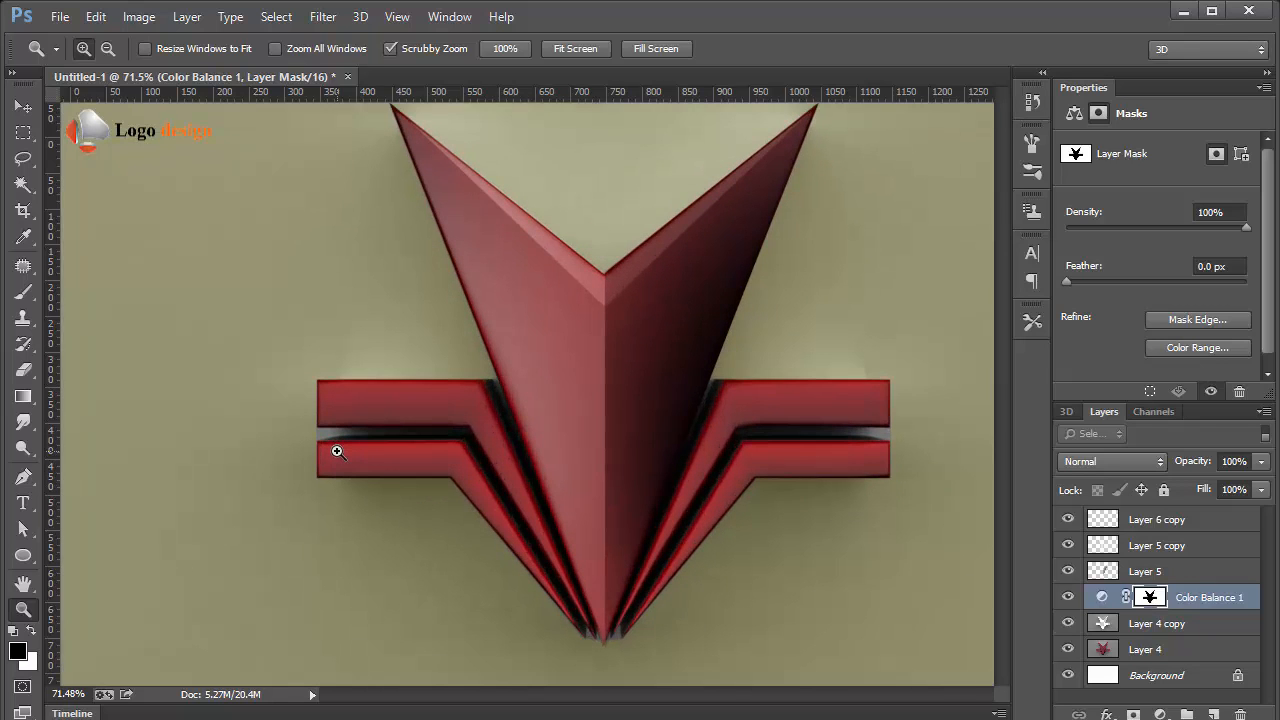
click(337, 451)
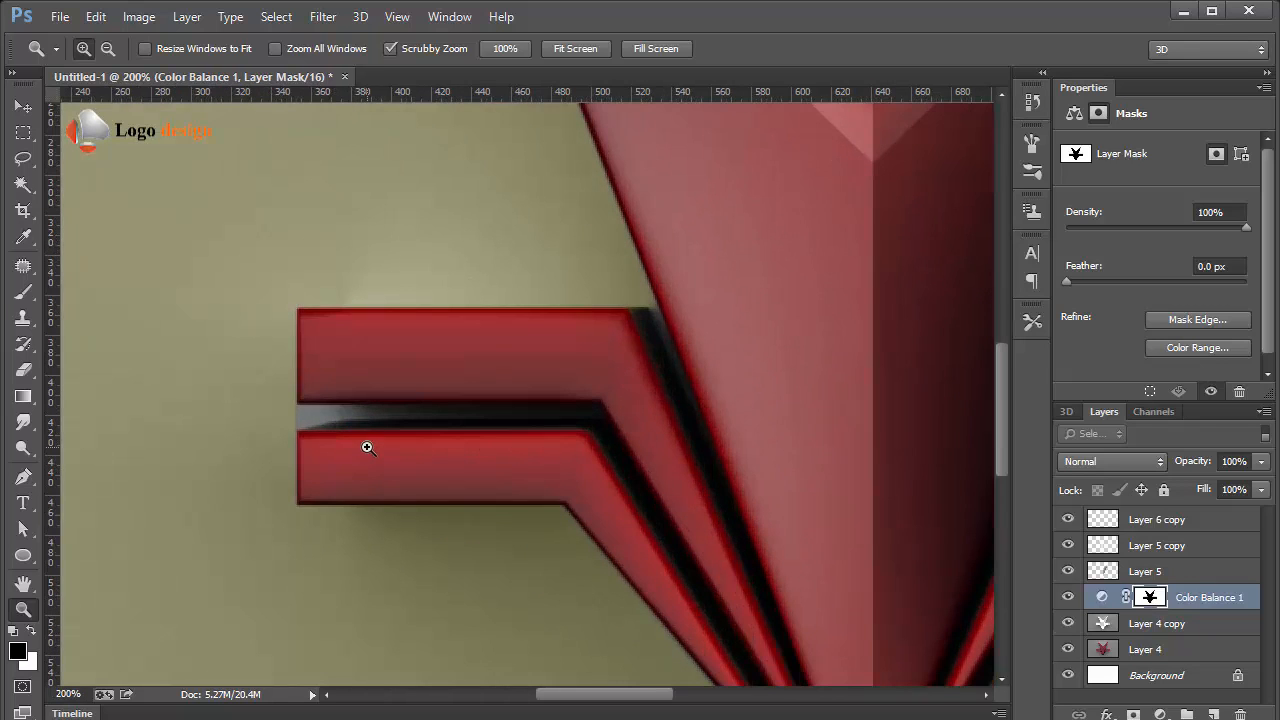
key(b)
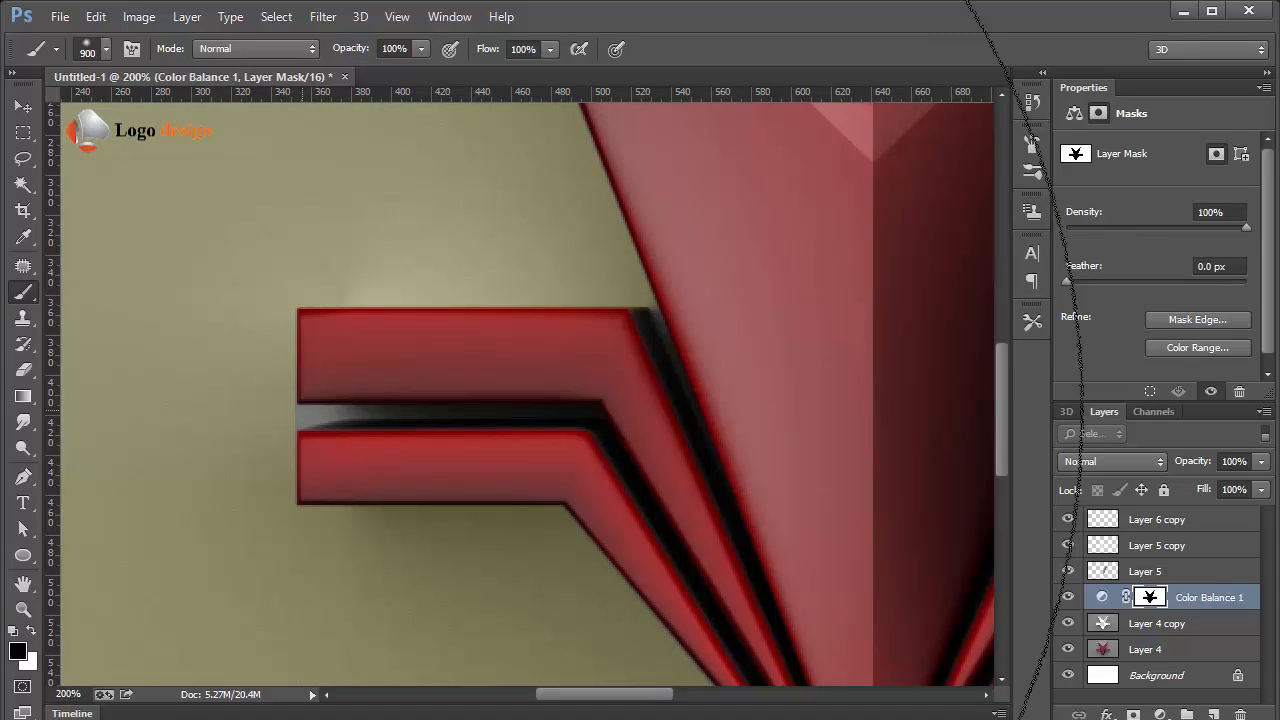
key(bracketleft)
key(bracketleft)
key(bracketleft)
key(bracketleft)
key(bracketleft)
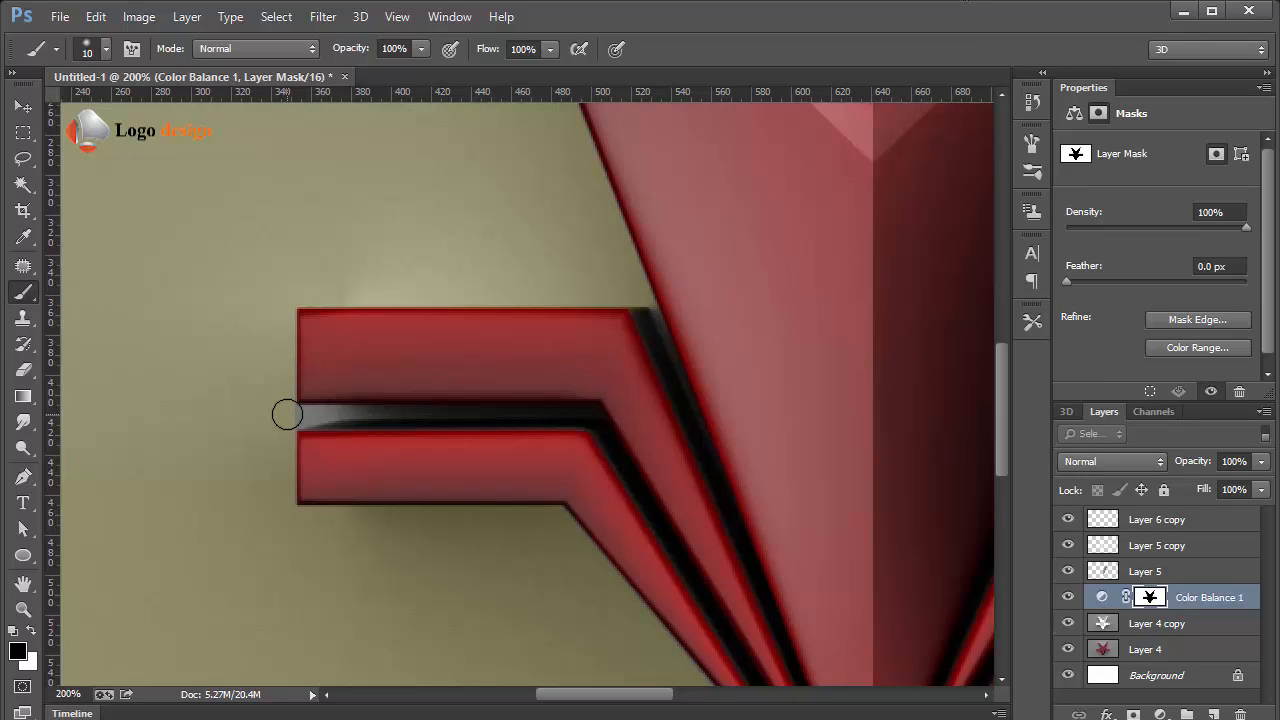
key(x)
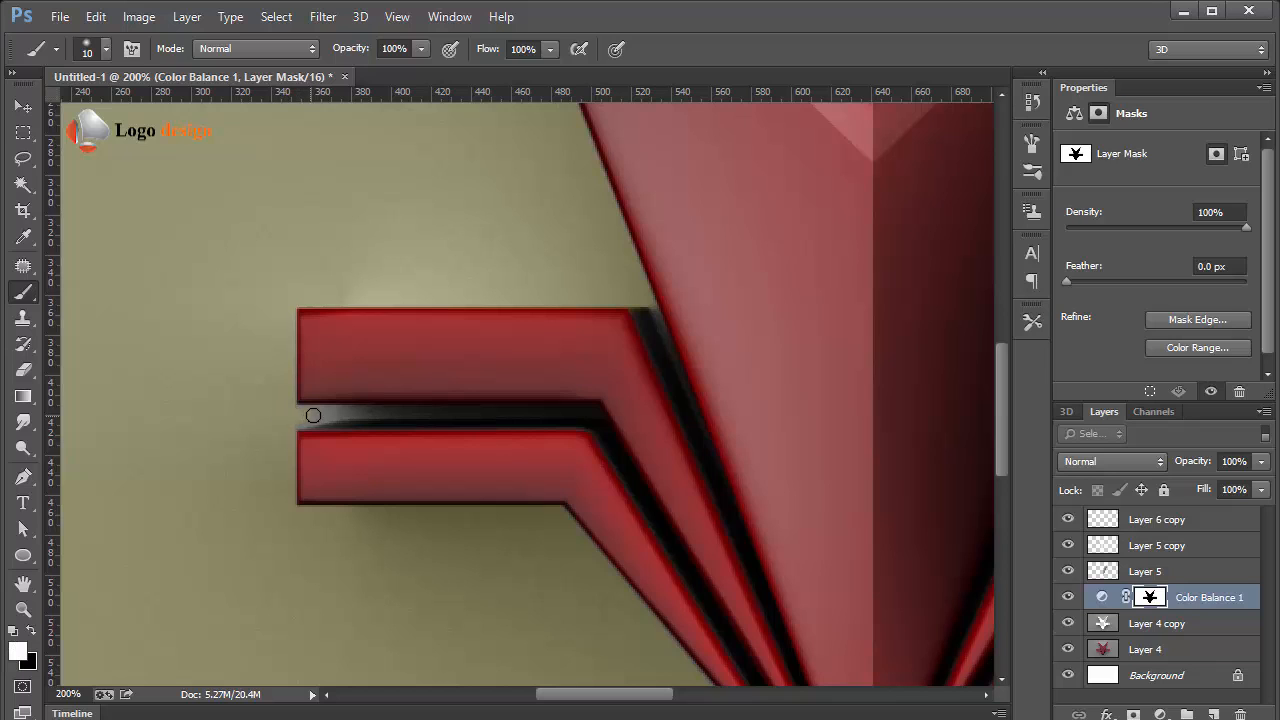
drag(295, 420, 534, 419)
- Paint the gap between the right stripes white on the Color Balance 1 mask
drag(694, 474, 386, 446)
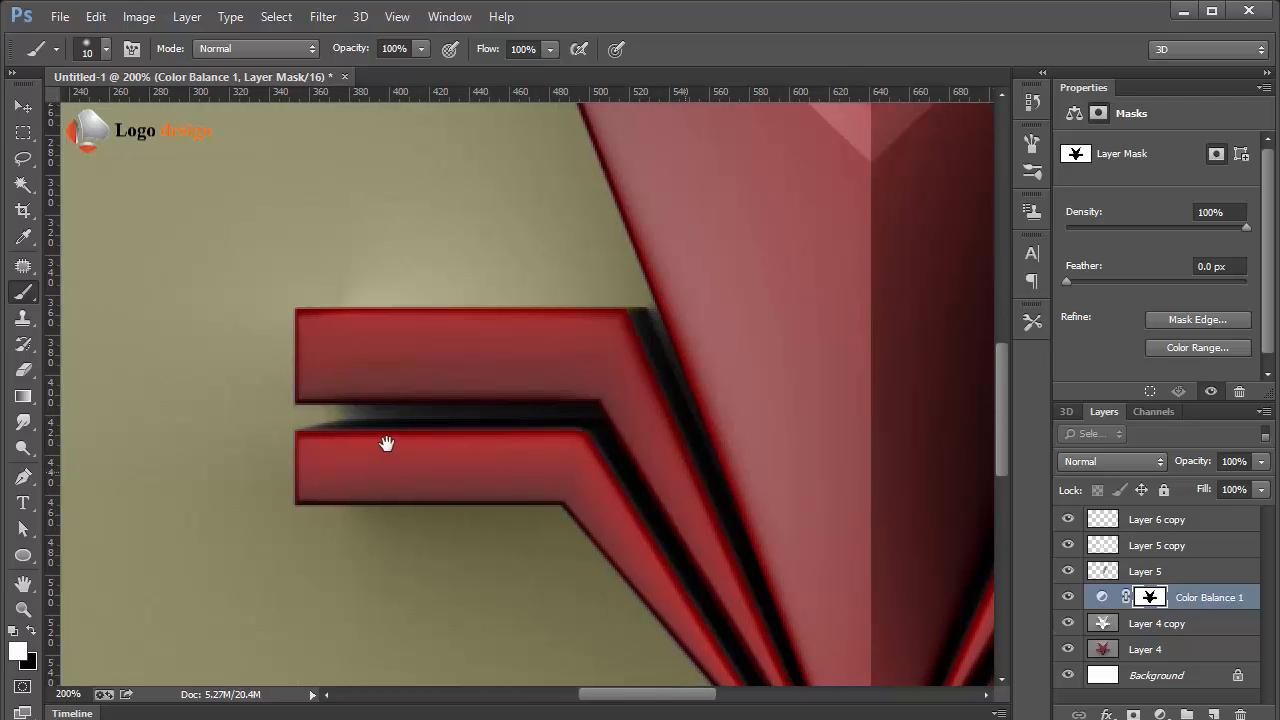
drag(656, 450, 361, 457)
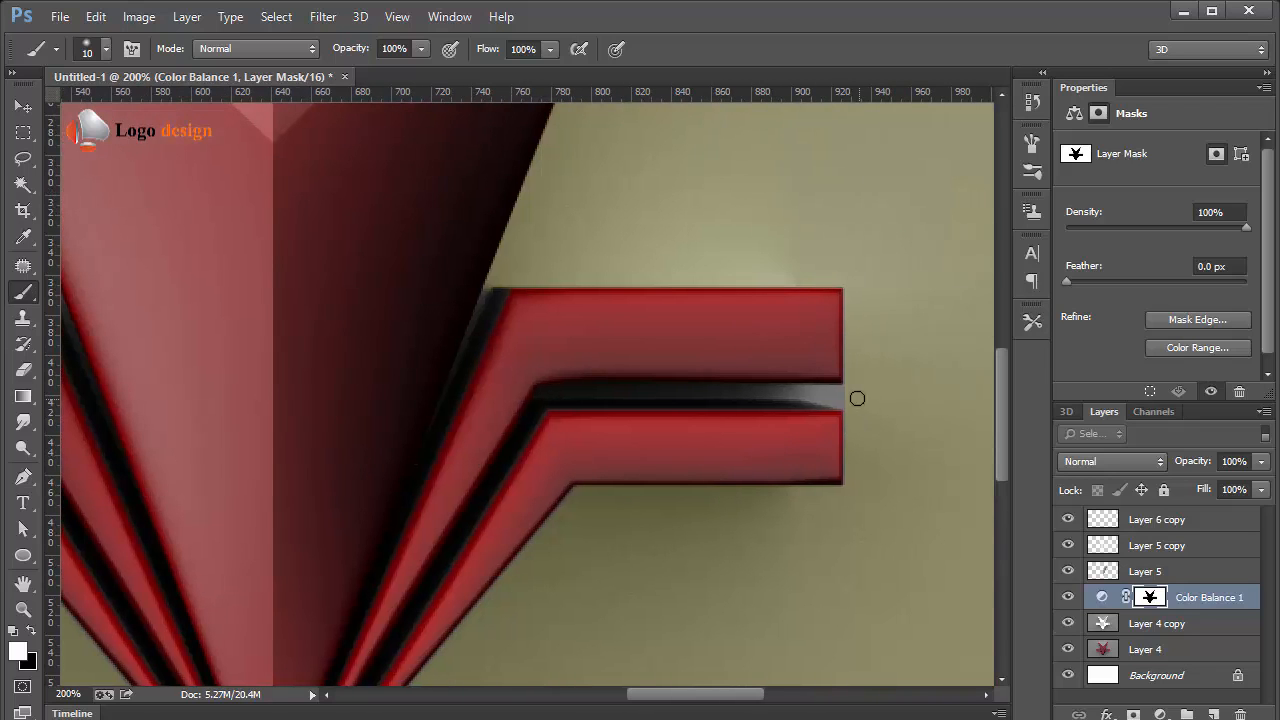
mouse_move(819, 397)
mouse_down()
mouse_move(800, 397)
mouse_move(820, 391)
mouse_up()
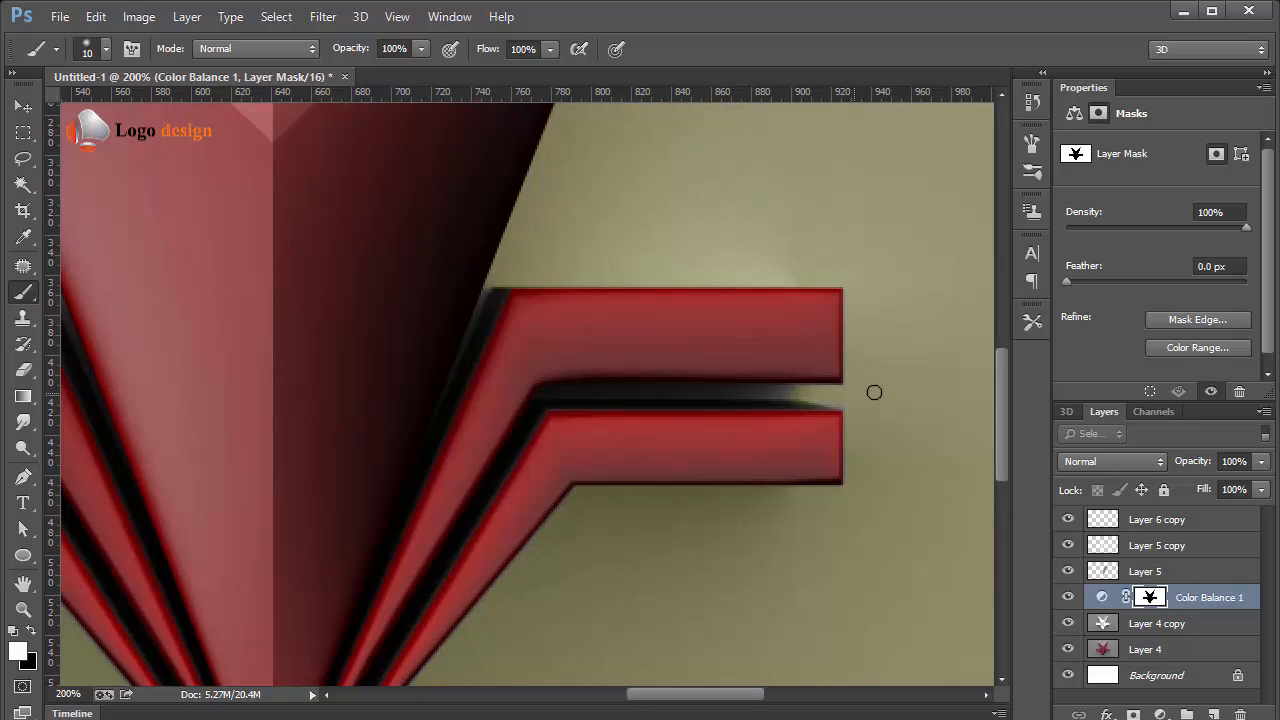
- Paint the grey gaps around the V's lower tip white on the Color Balance 1 mask
key(z)
right_click(612, 396)
click(635, 409)
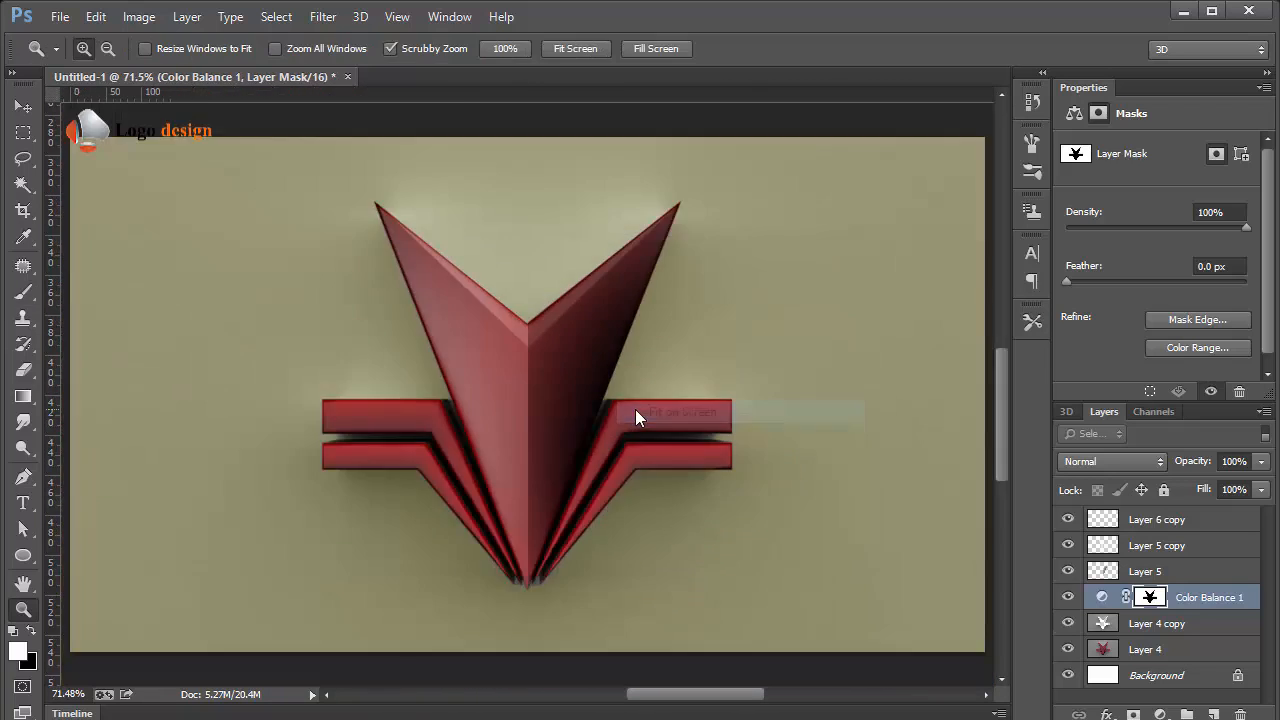
alt+click(582, 442)
alt+click(578, 446)
click(518, 532)
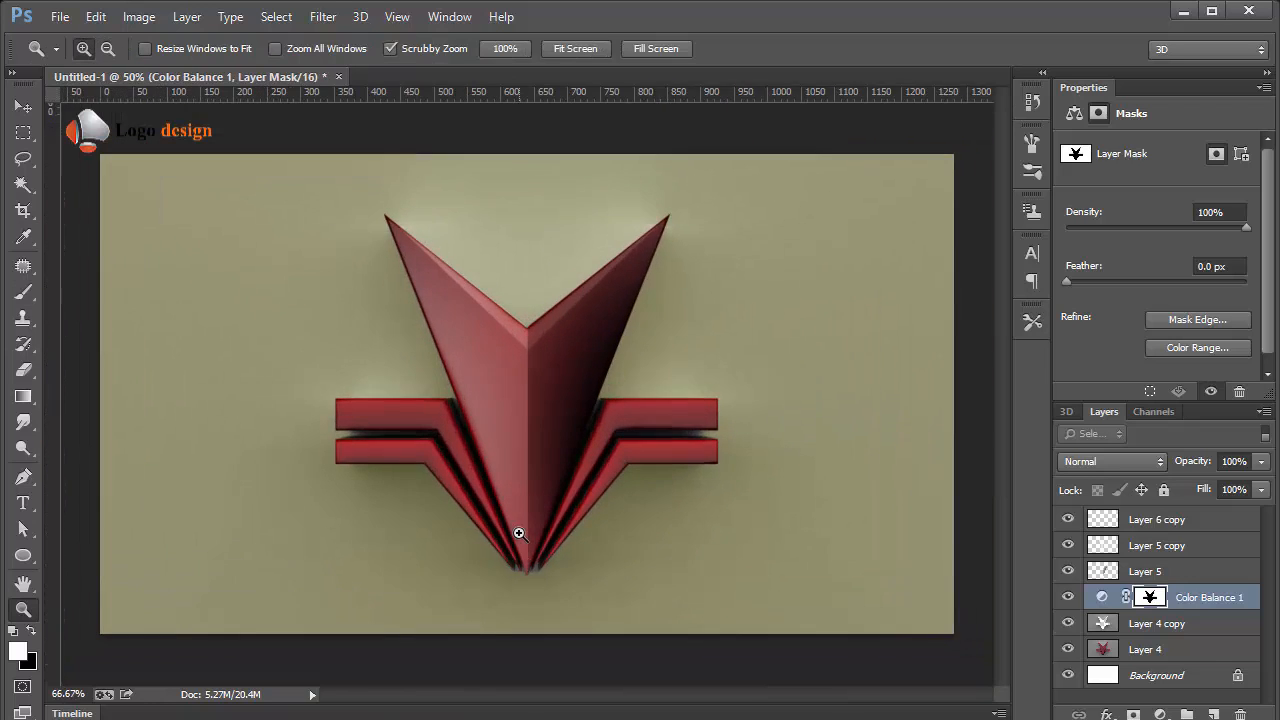
click(518, 533)
click(518, 533)
click(518, 533)
key(b)
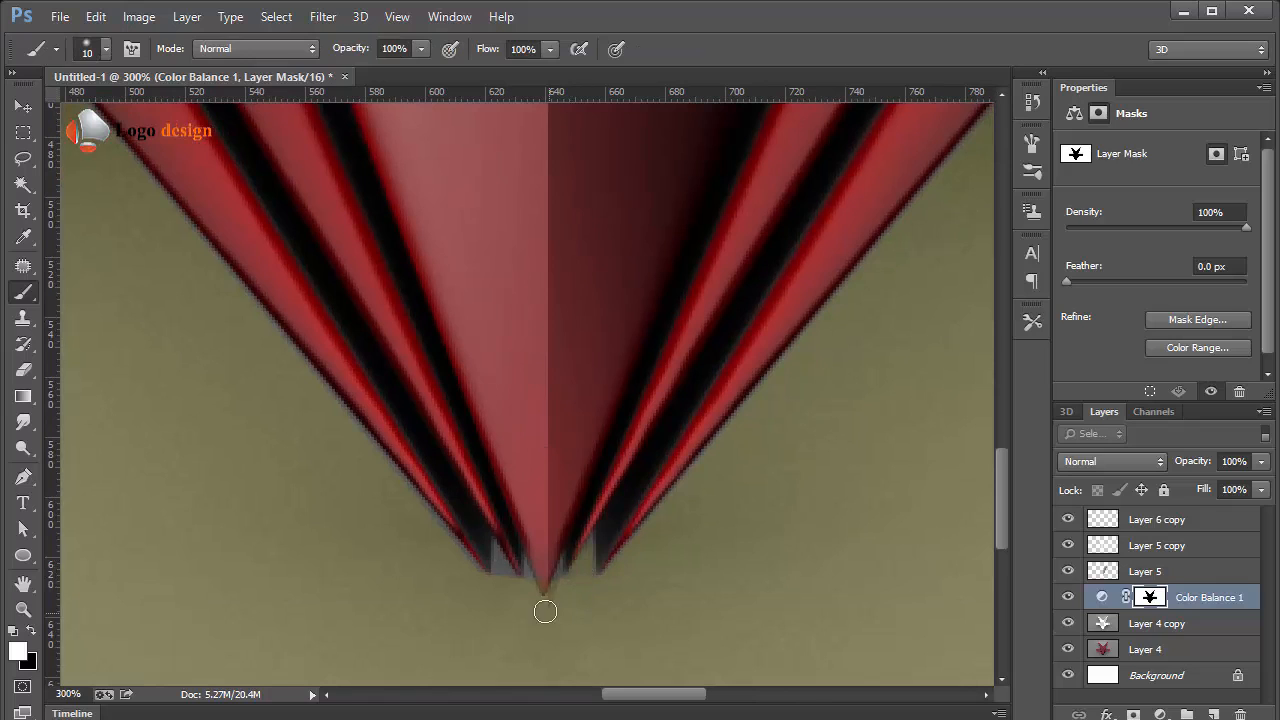
mouse_move(529, 579)
mouse_down()
mouse_move(546, 609)
mouse_move(561, 581)
mouse_move(527, 589)
mouse_move(495, 560)
mouse_move(547, 594)
mouse_up()
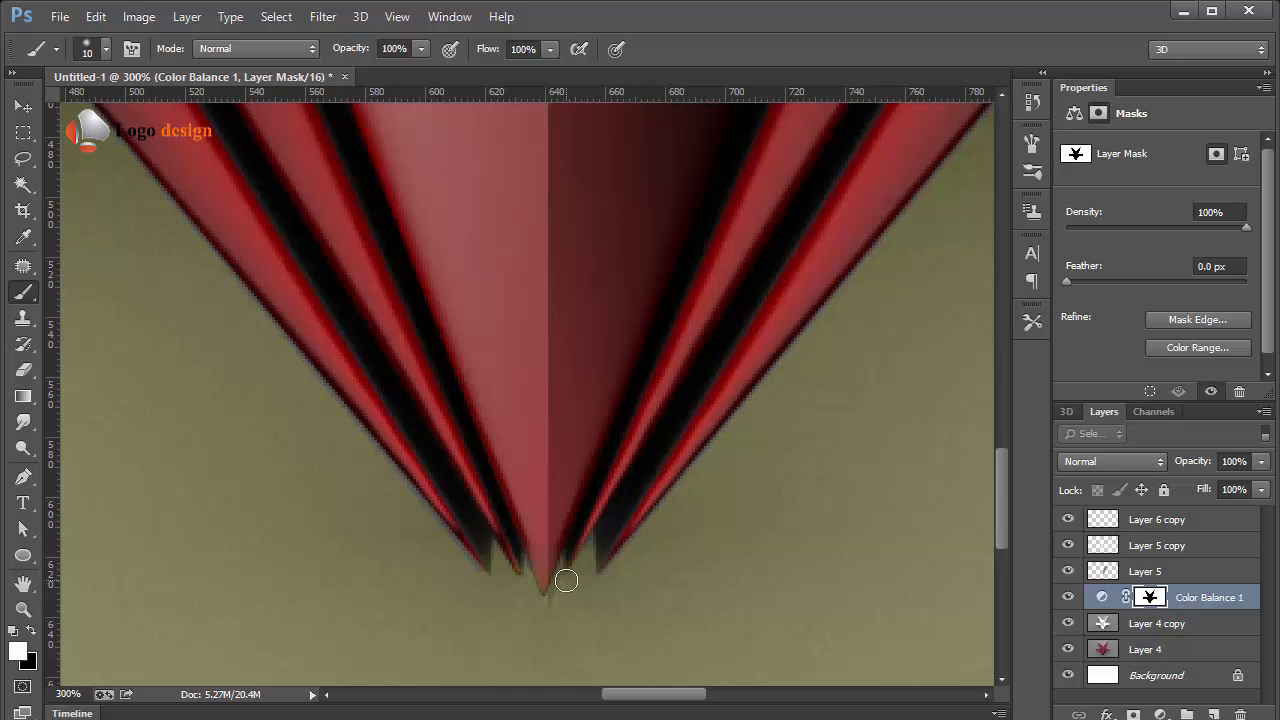
- Load the Color Balance 1 mask as a selection and add a Photo Filter adjustment limited to the backdrop
key(z)
right_click(533, 517)
click(538, 527)
alt+click(535, 520)
alt+click(535, 516)
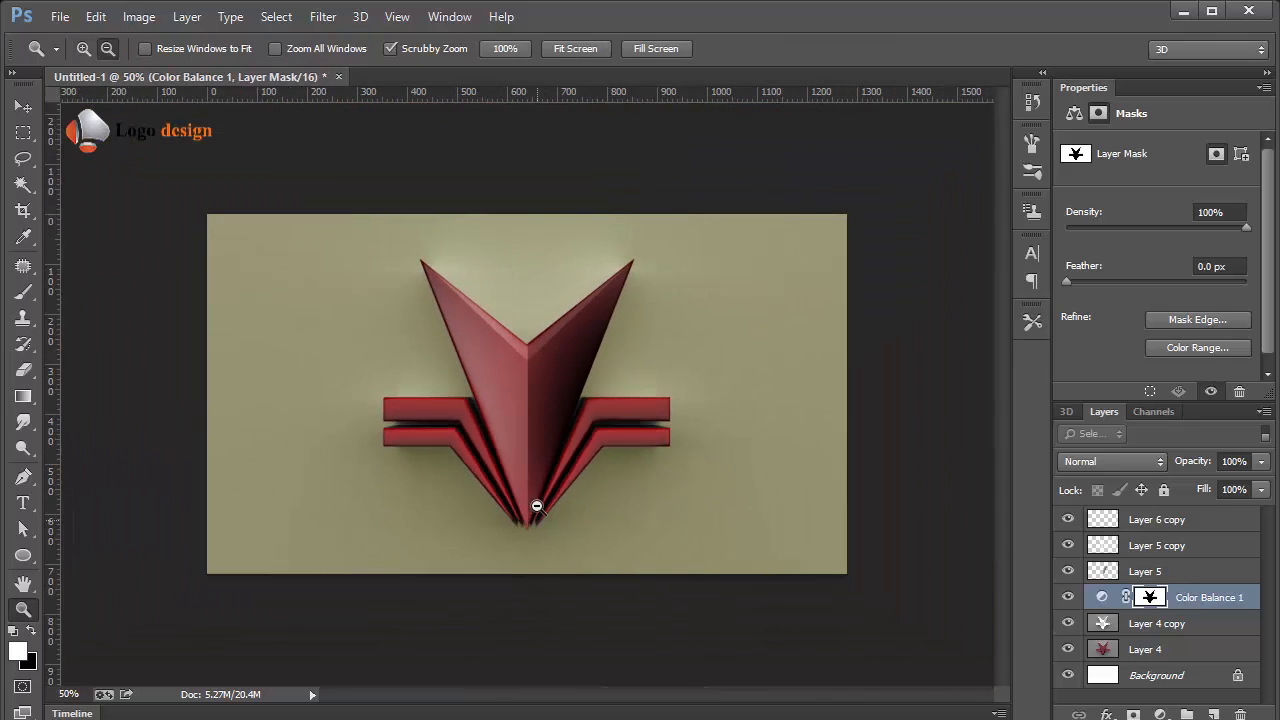
key(v)
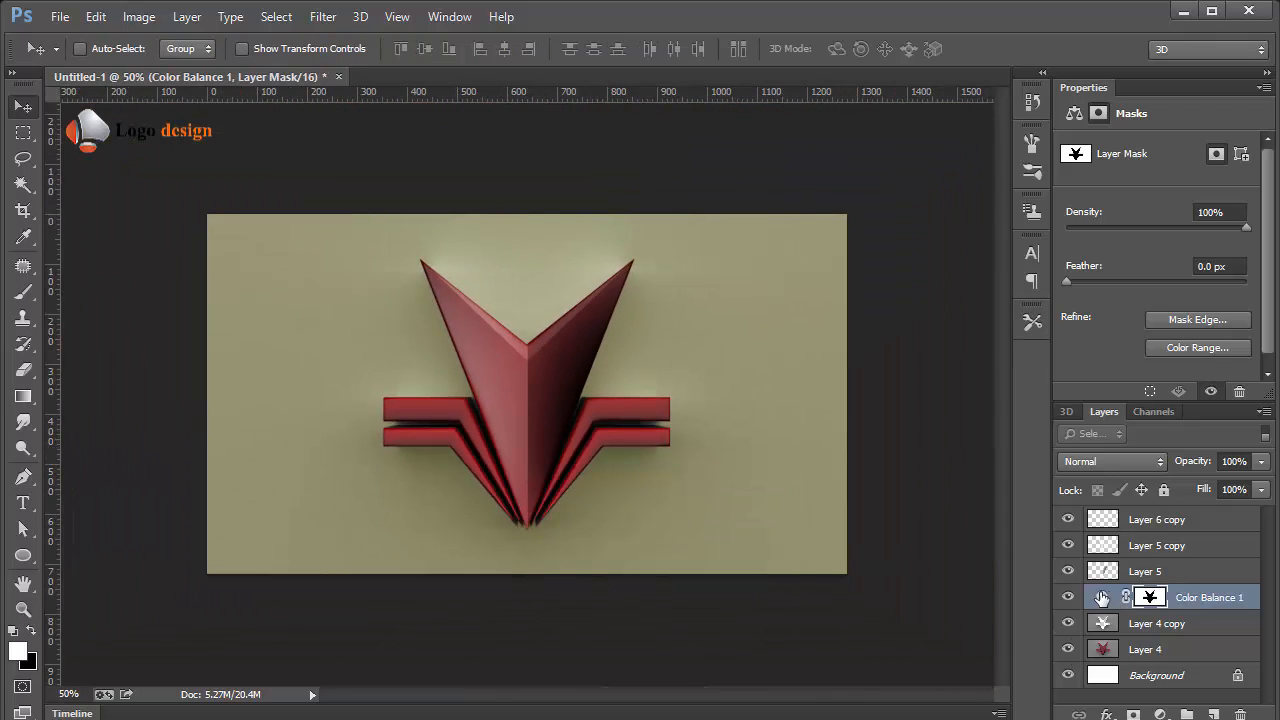
ctrl+click(1150, 600)
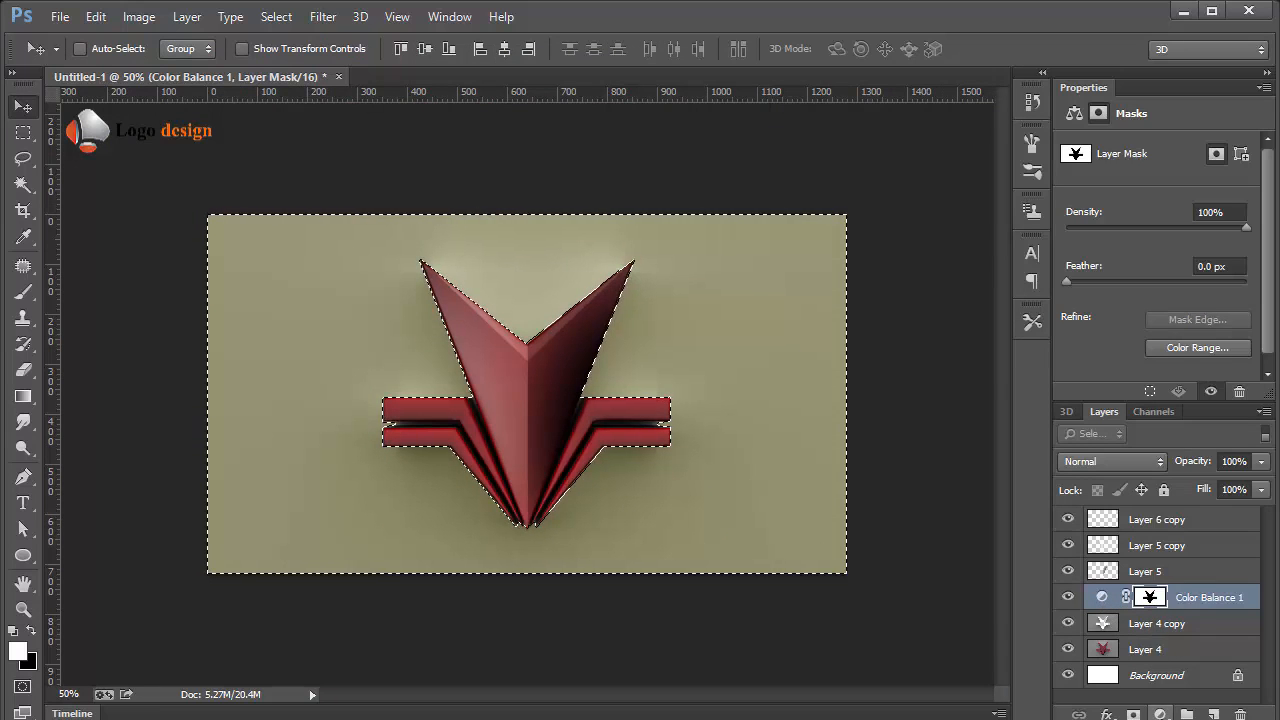
click(1160, 714)
click(1212, 540)
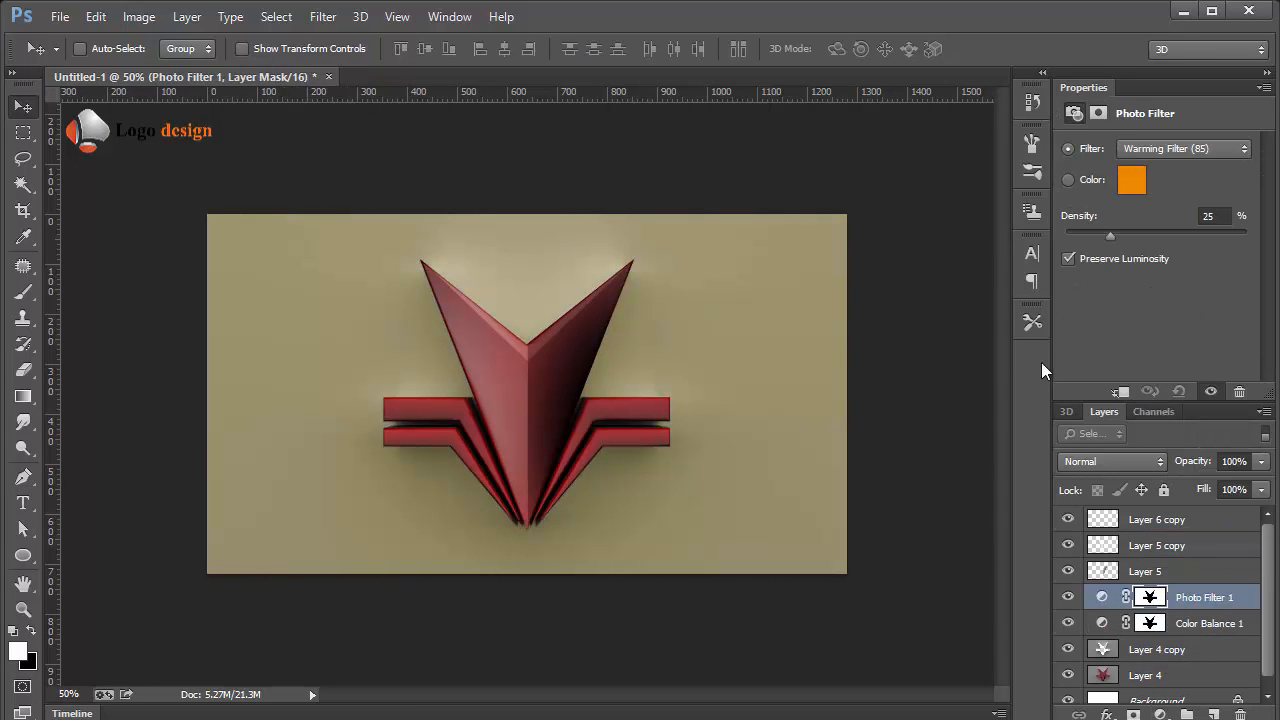
- Set the Photo Filter to Sepia at 100% density
drag(1142, 235, 1248, 238)
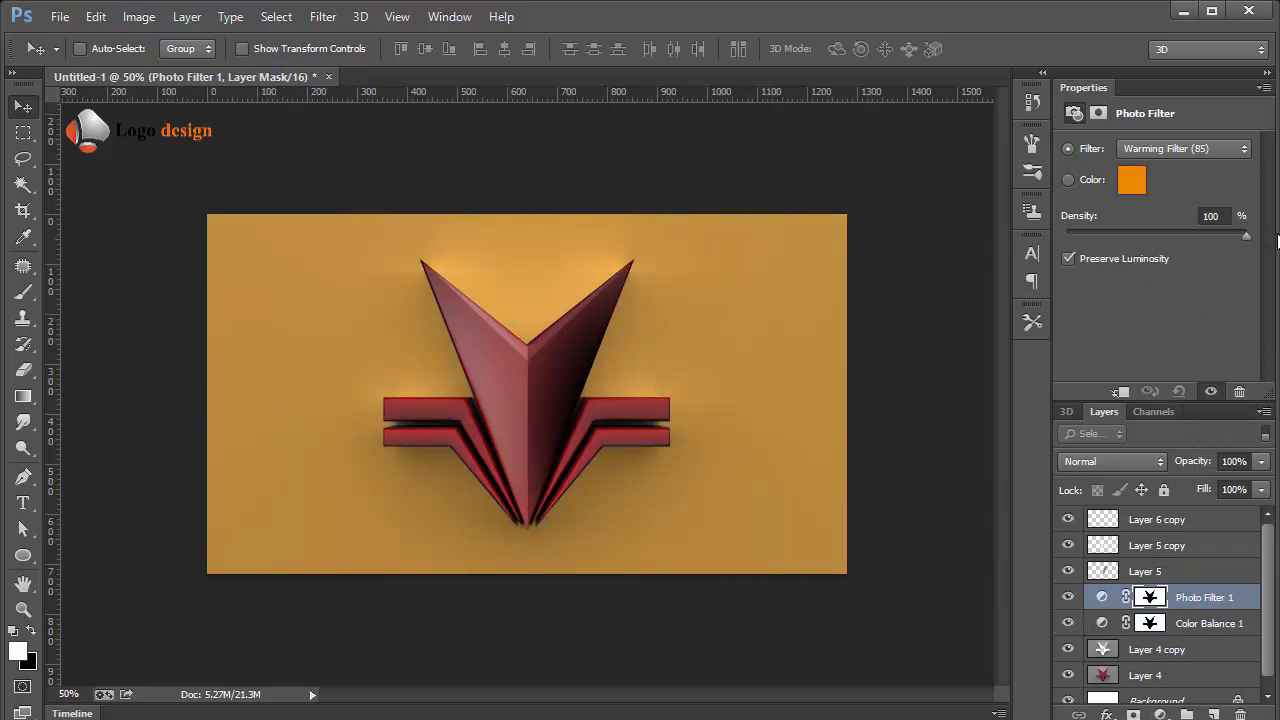
click(1184, 148)
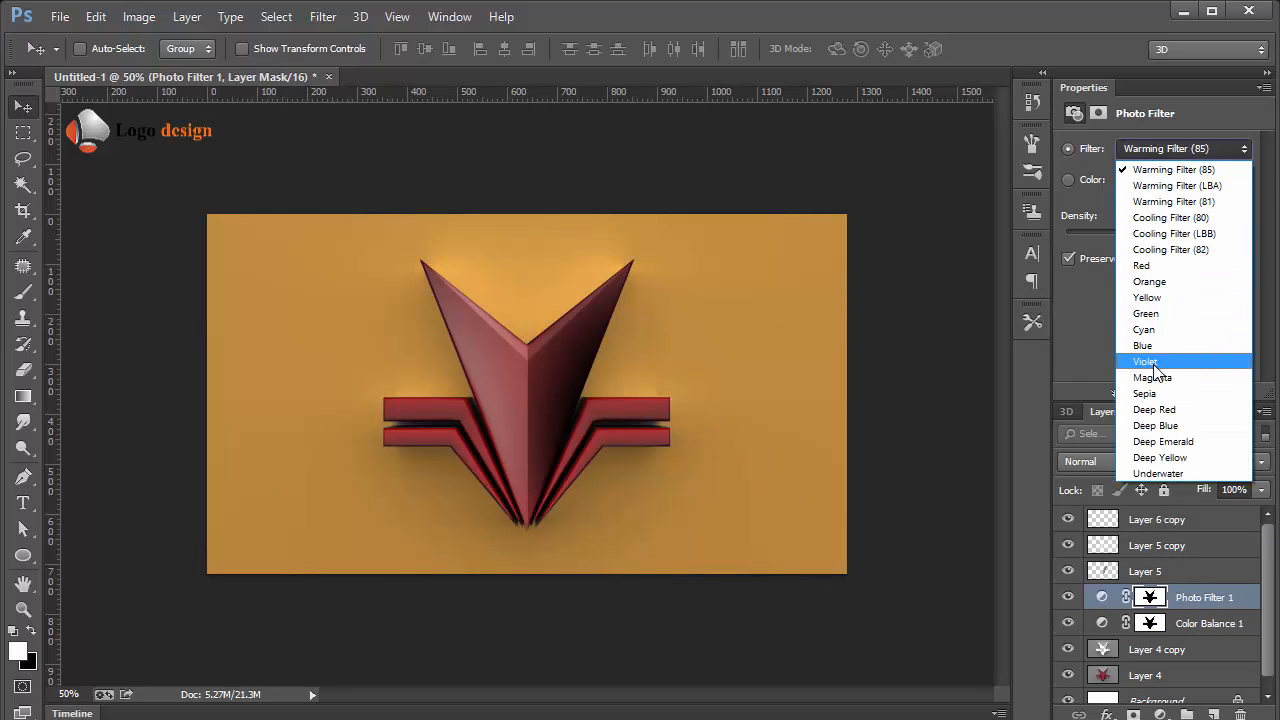
click(1155, 392)
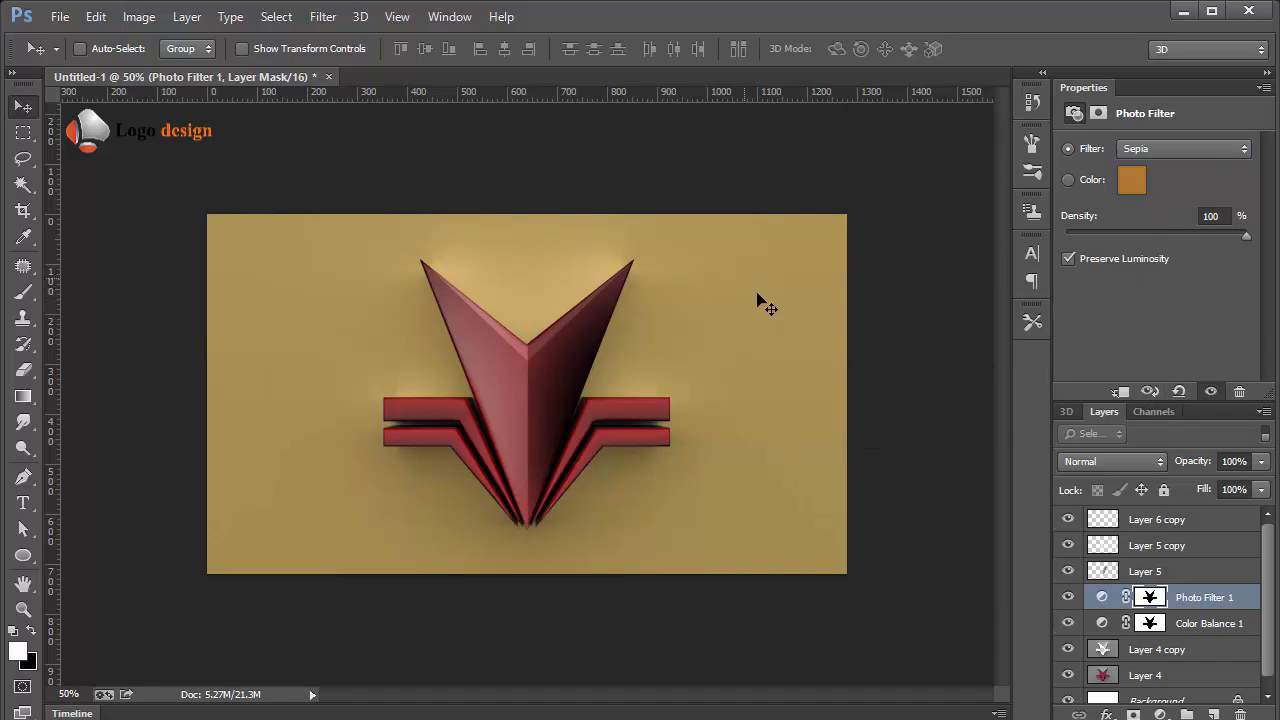
mouse_move(1066, 620)
mouse_down()
mouse_move(1066, 608)
mouse_move(1068, 626)
mouse_up()
- Add a colorized Hue/Saturation adjustment over the whole image with hue 198 and saturation 51
click(1160, 714)
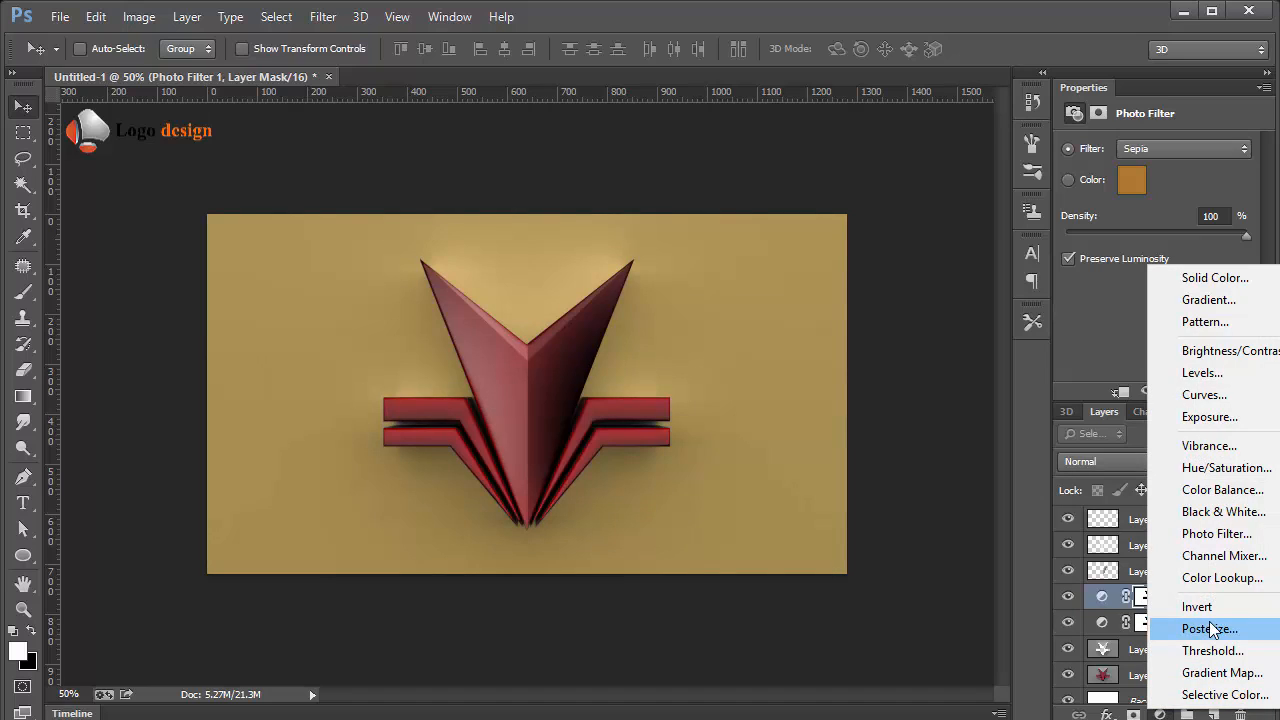
click(1216, 470)
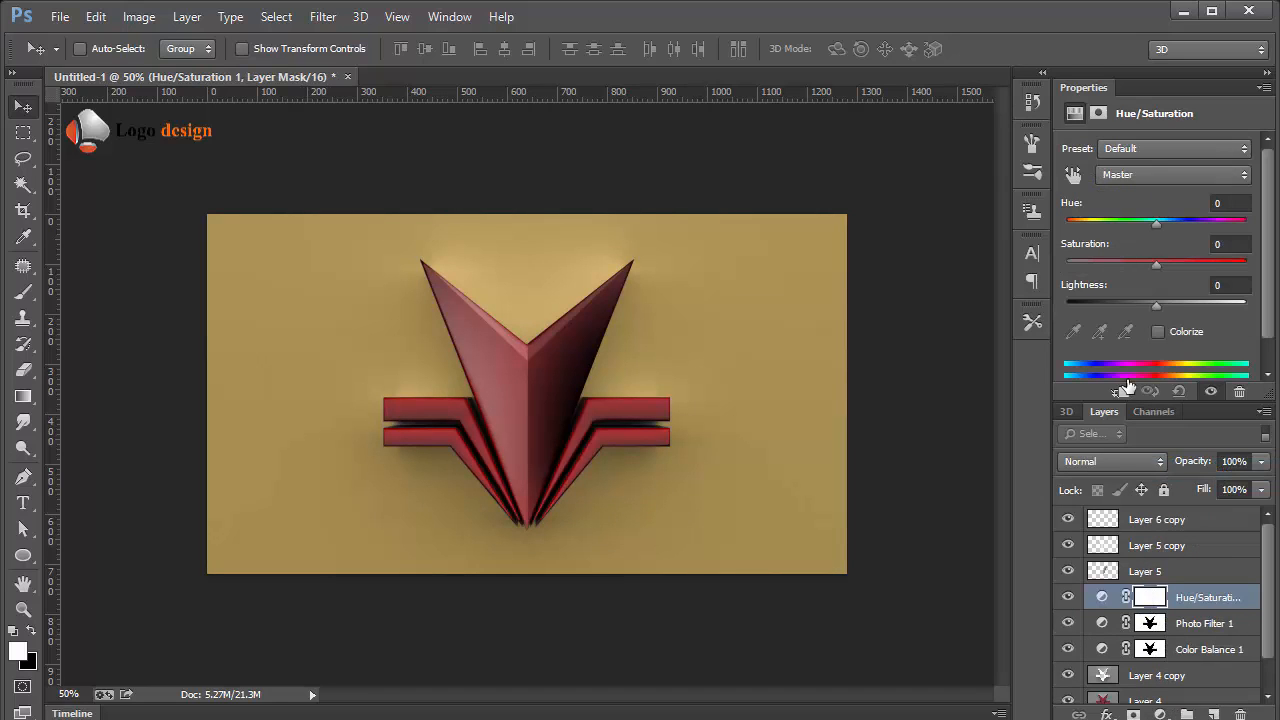
click(1160, 330)
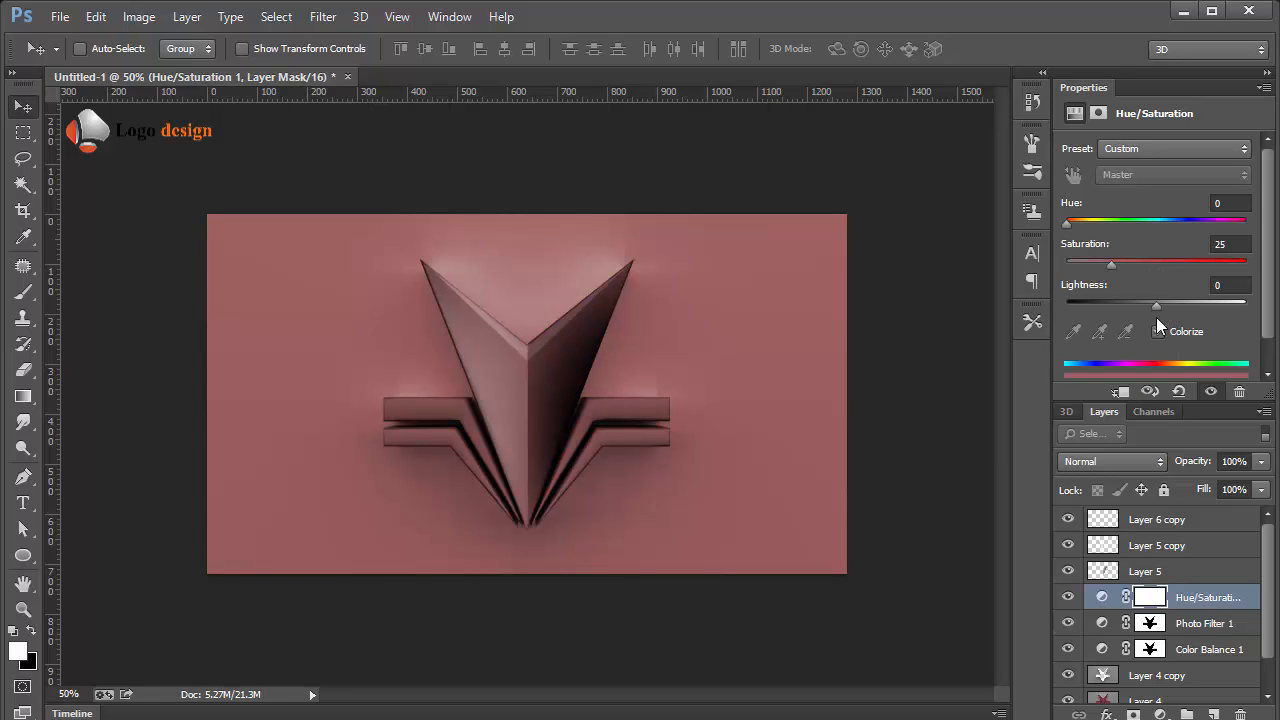
drag(1108, 265, 1179, 262)
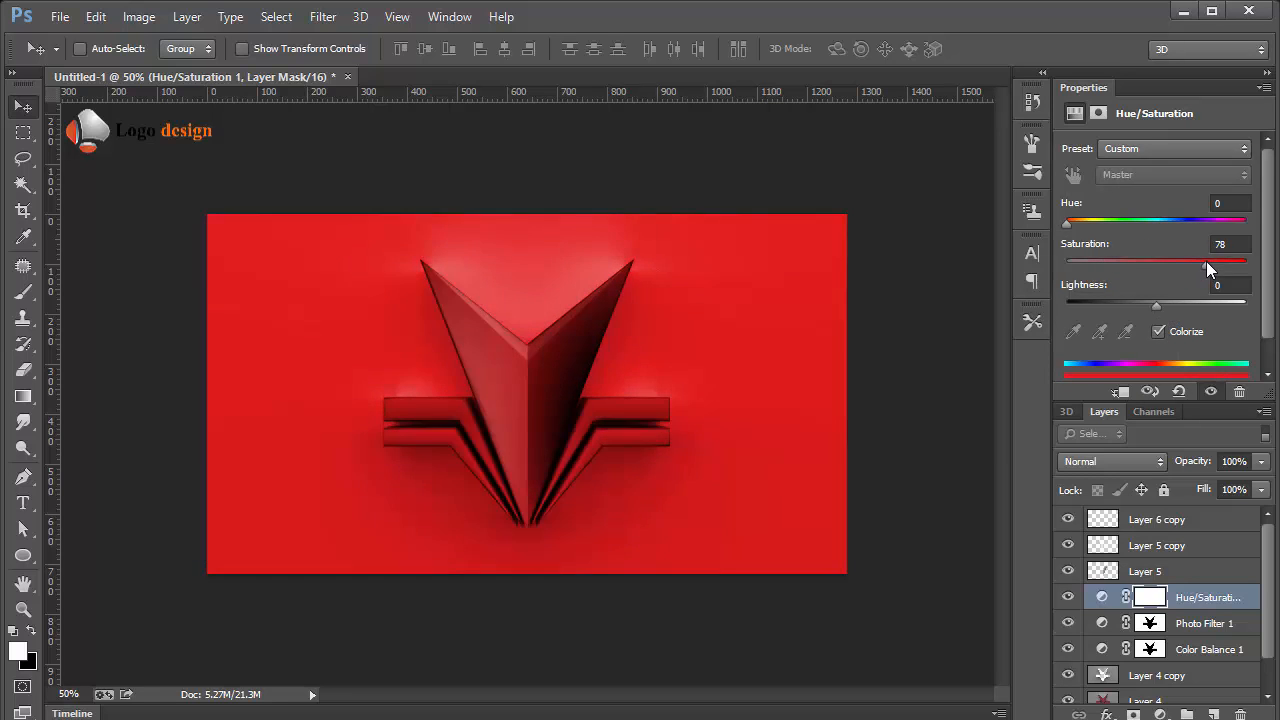
drag(1201, 261, 1169, 262)
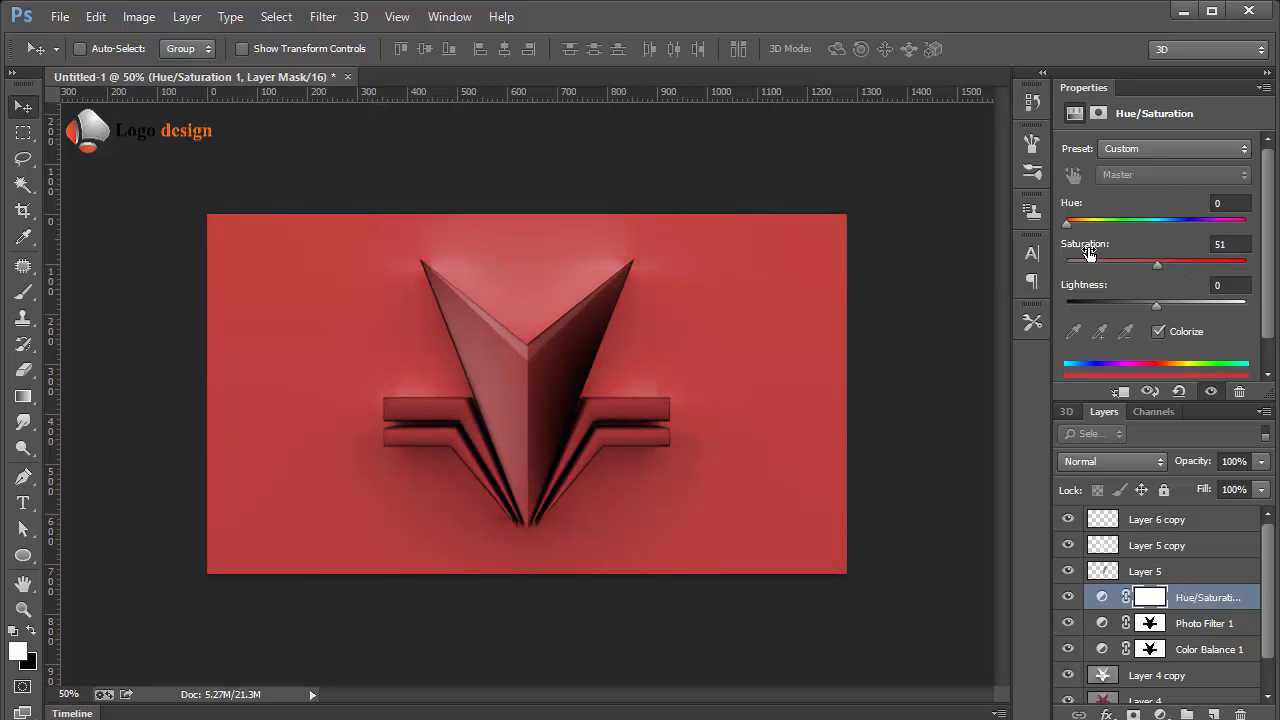
drag(1070, 228, 1165, 227)
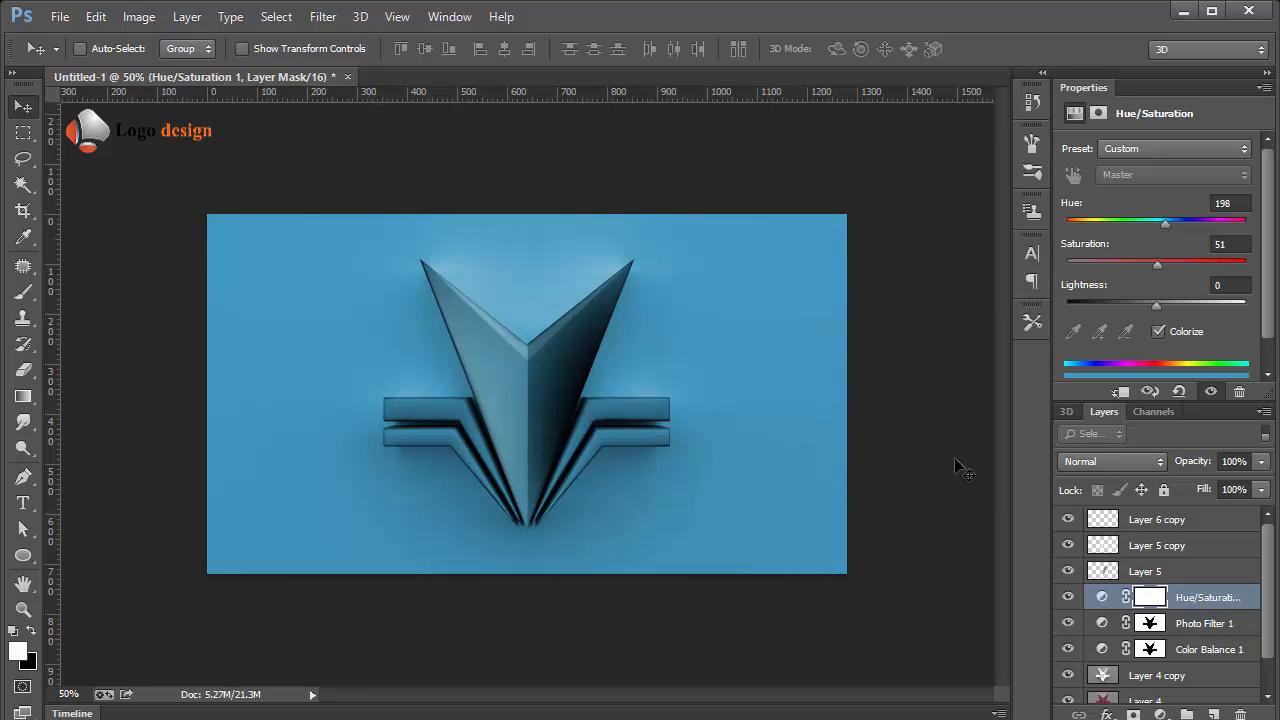
- Add a Curves adjustment masked to the backdrop and raise its midtones with a point at input 125, output 186
ctrl+click(1150, 625)
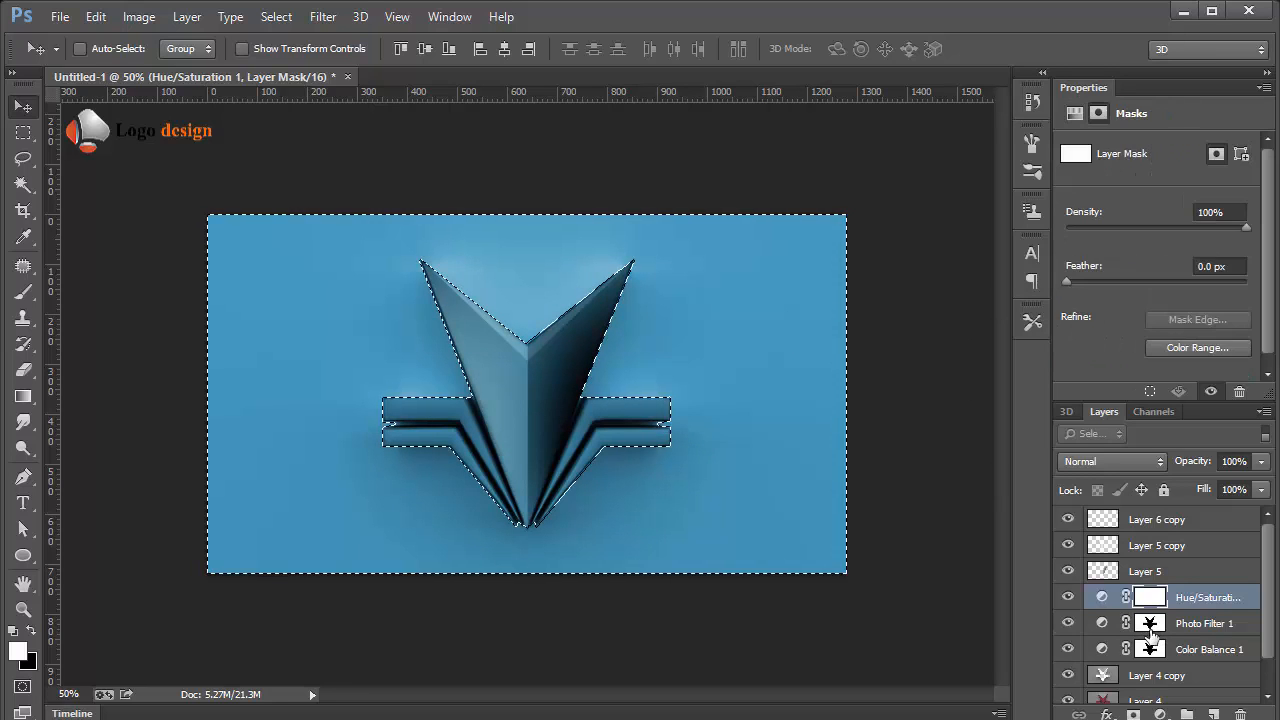
click(1160, 714)
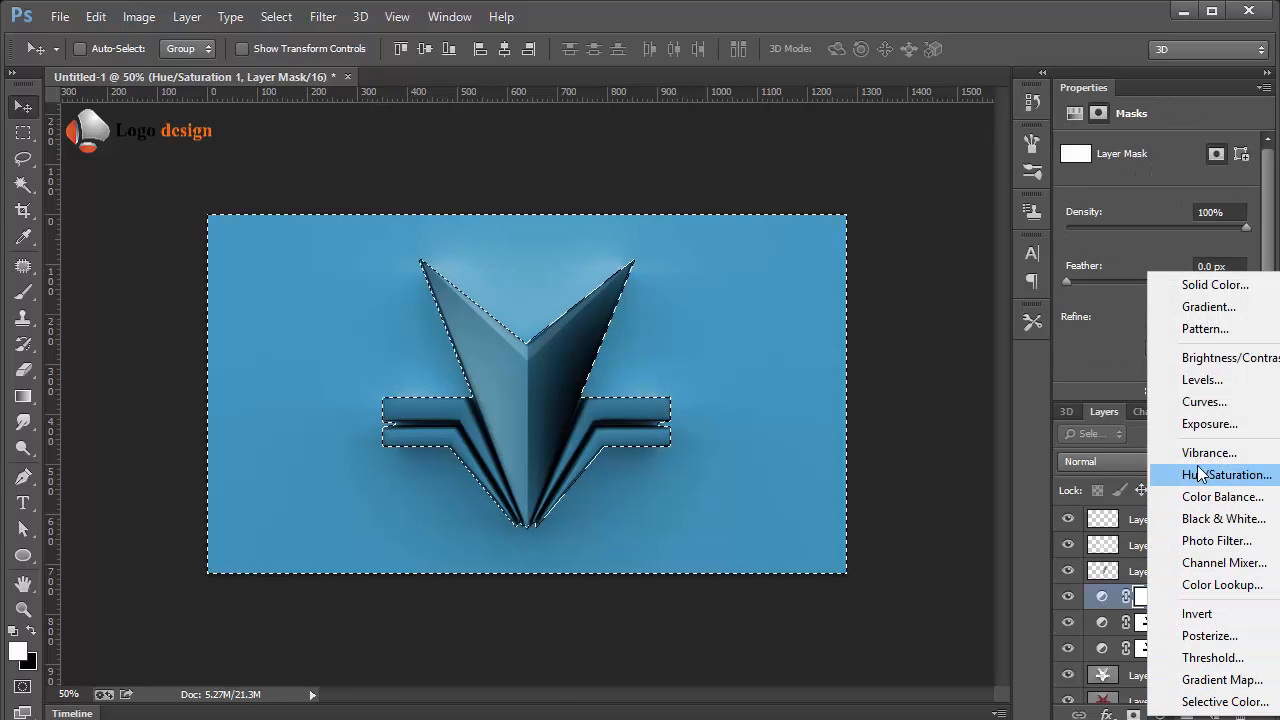
click(1200, 401)
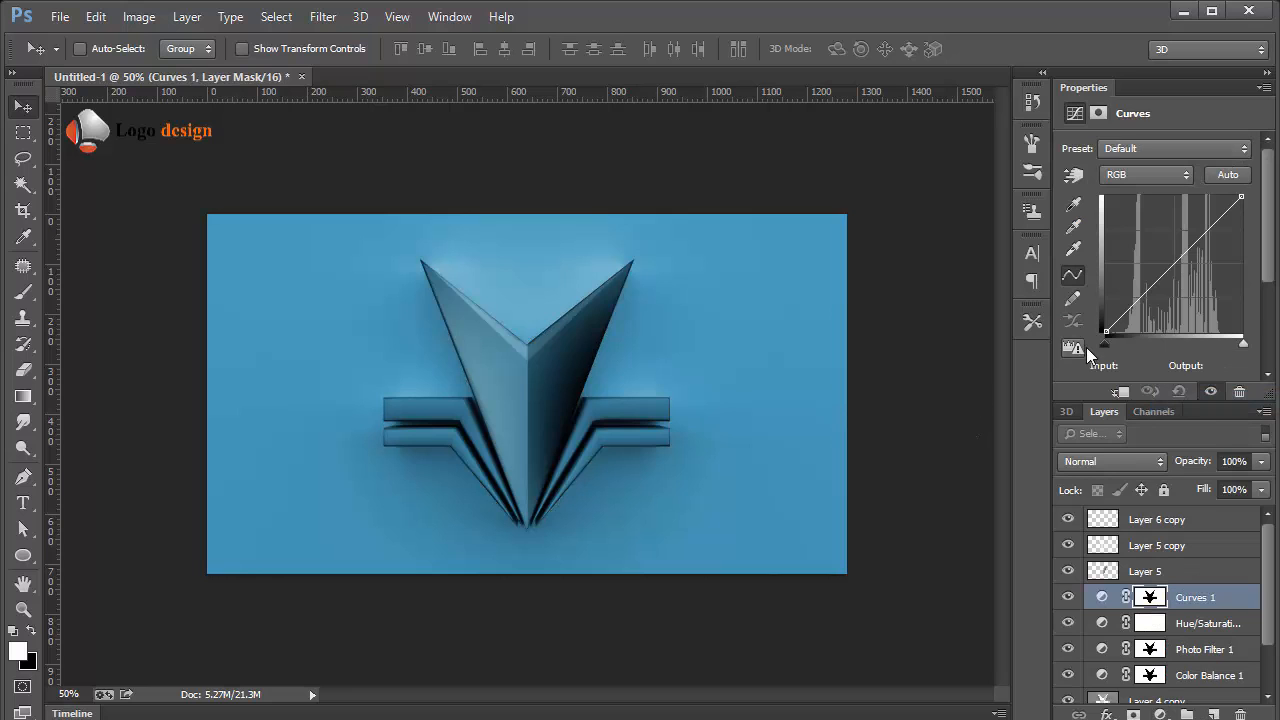
drag(1176, 261, 1172, 232)
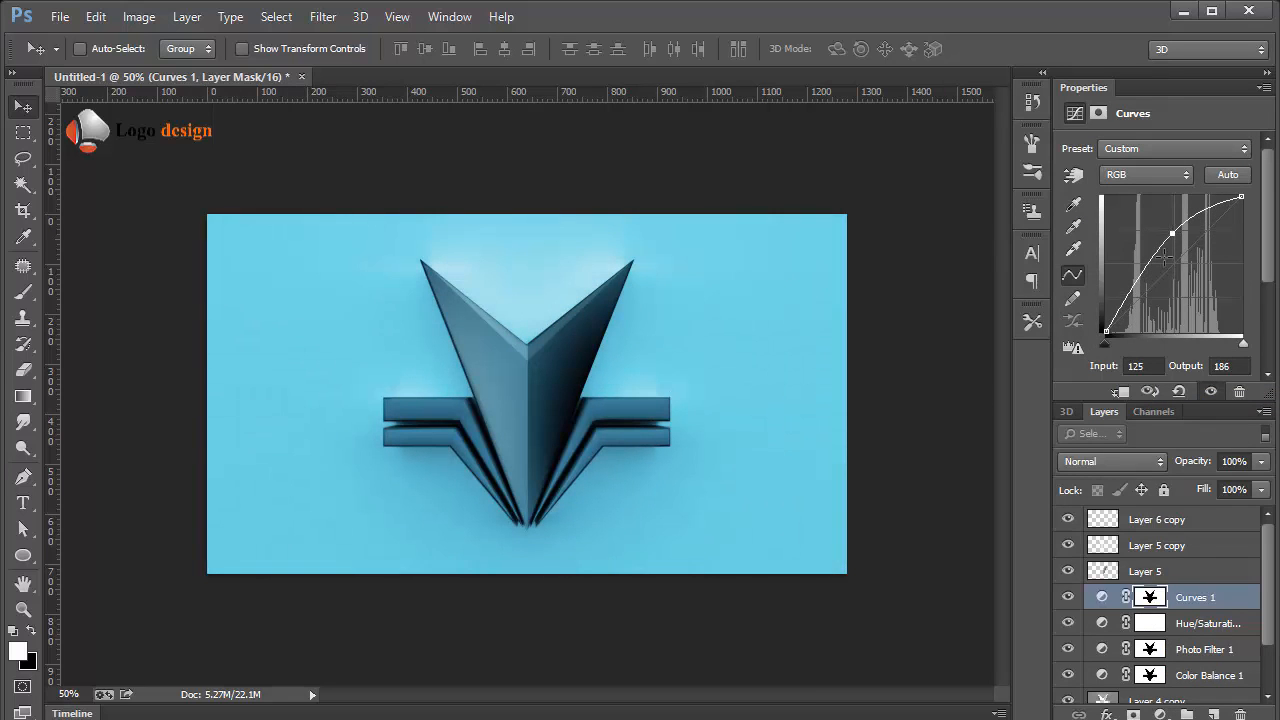
- Invert the Curves 1 mask to target the emblem and add a lower curve point at input 72, output 98
click(1138, 598)
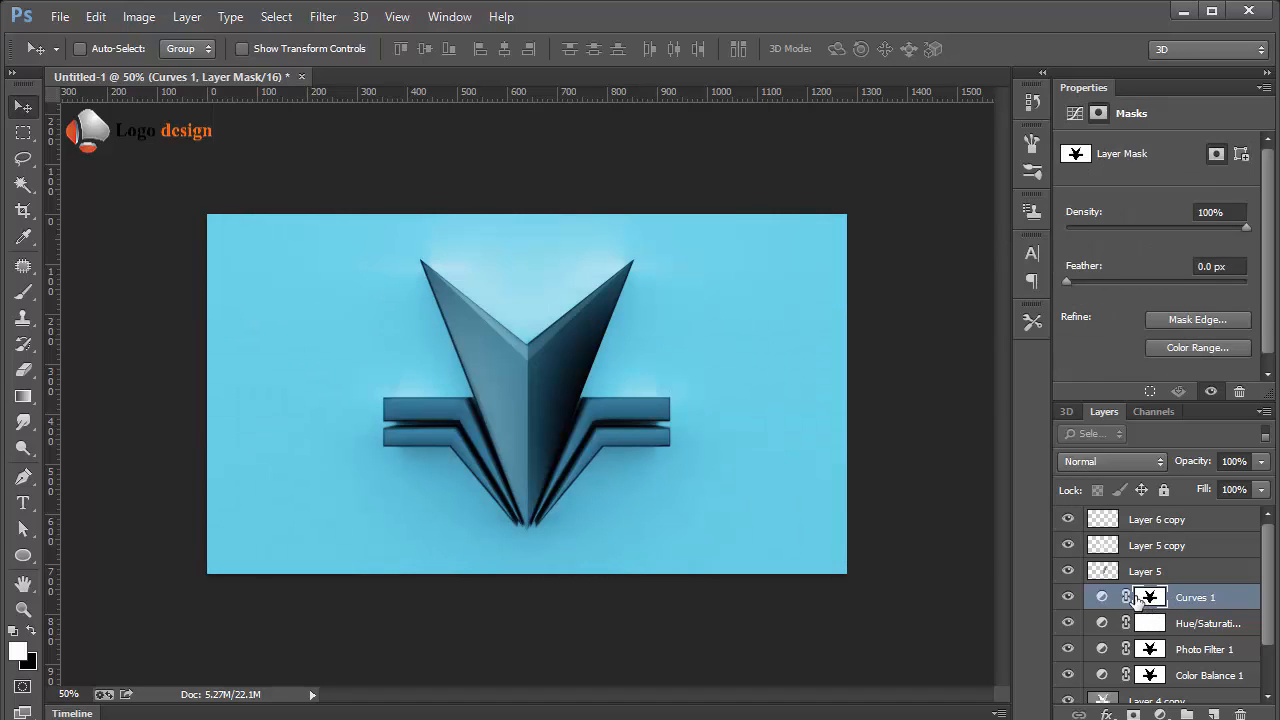
key(ctrl+i)
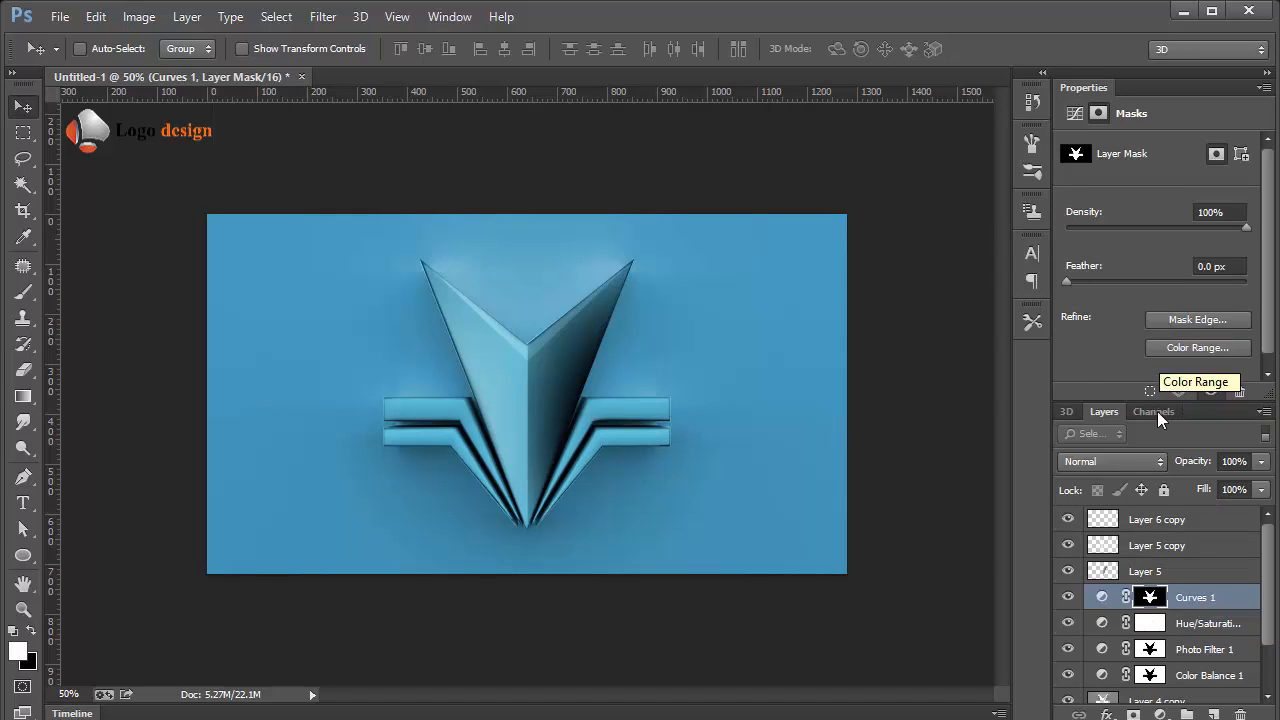
click(1102, 598)
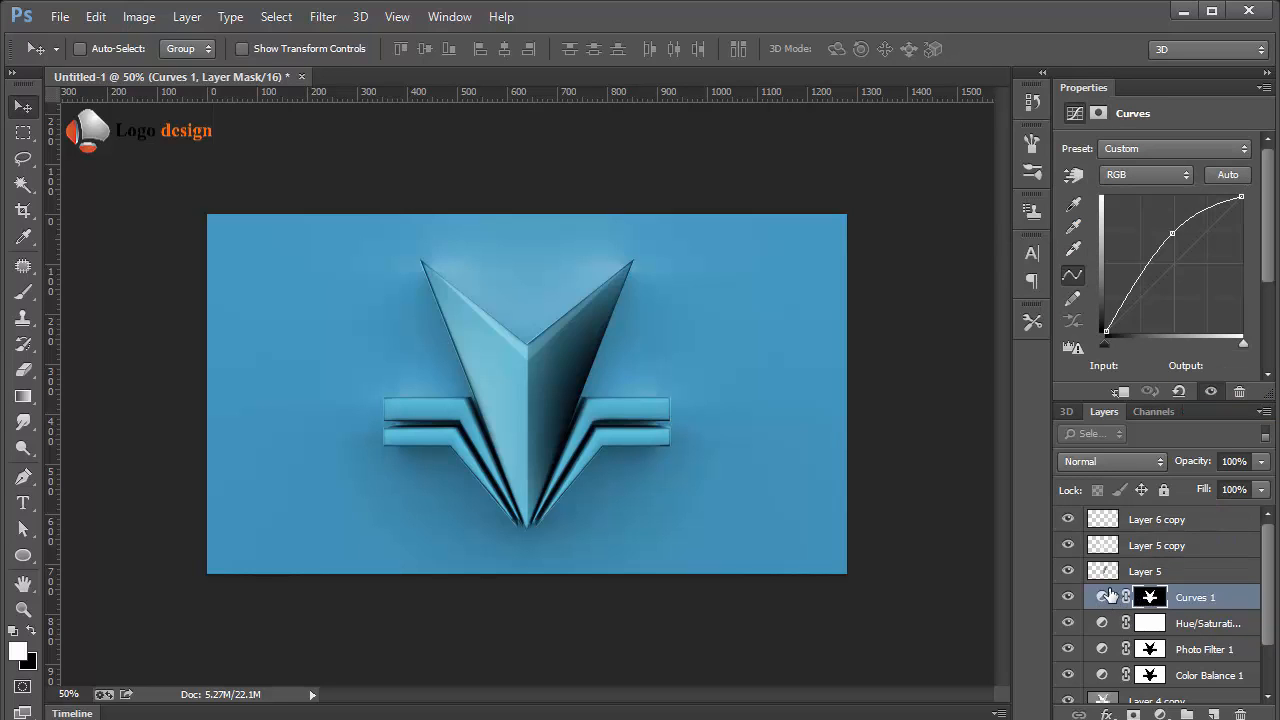
drag(1150, 265, 1147, 284)
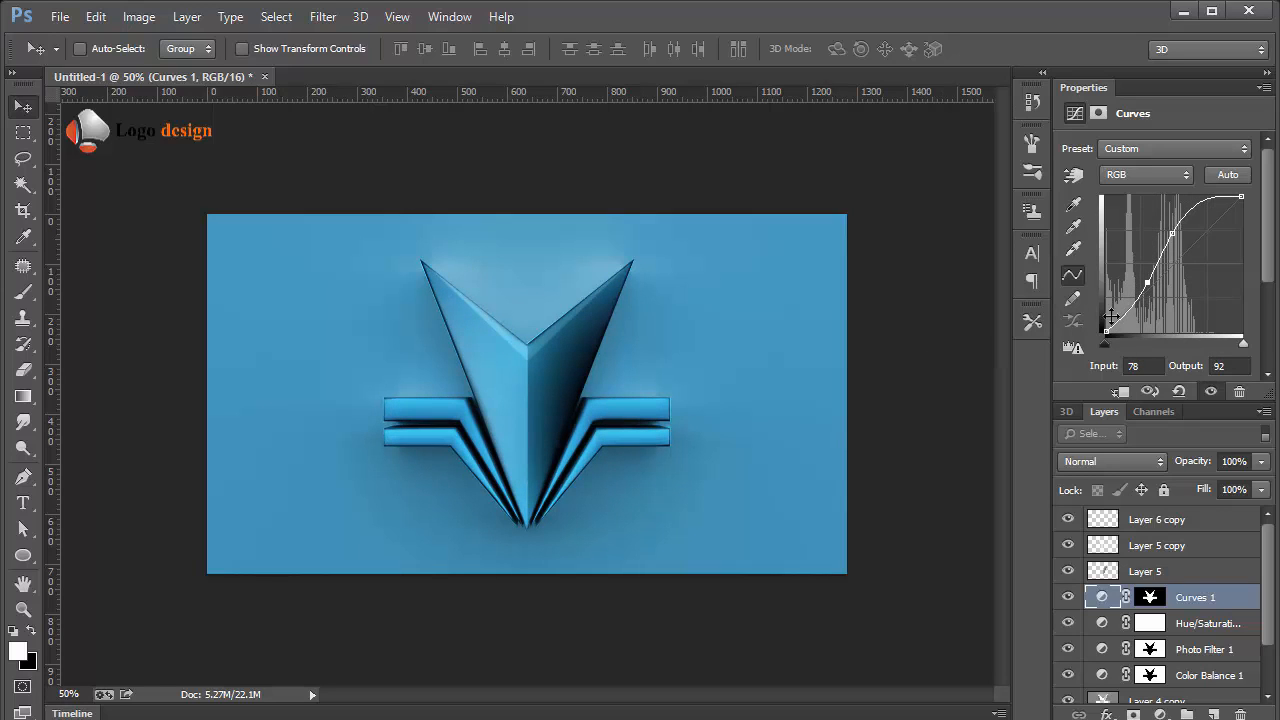
drag(1148, 287, 1144, 280)
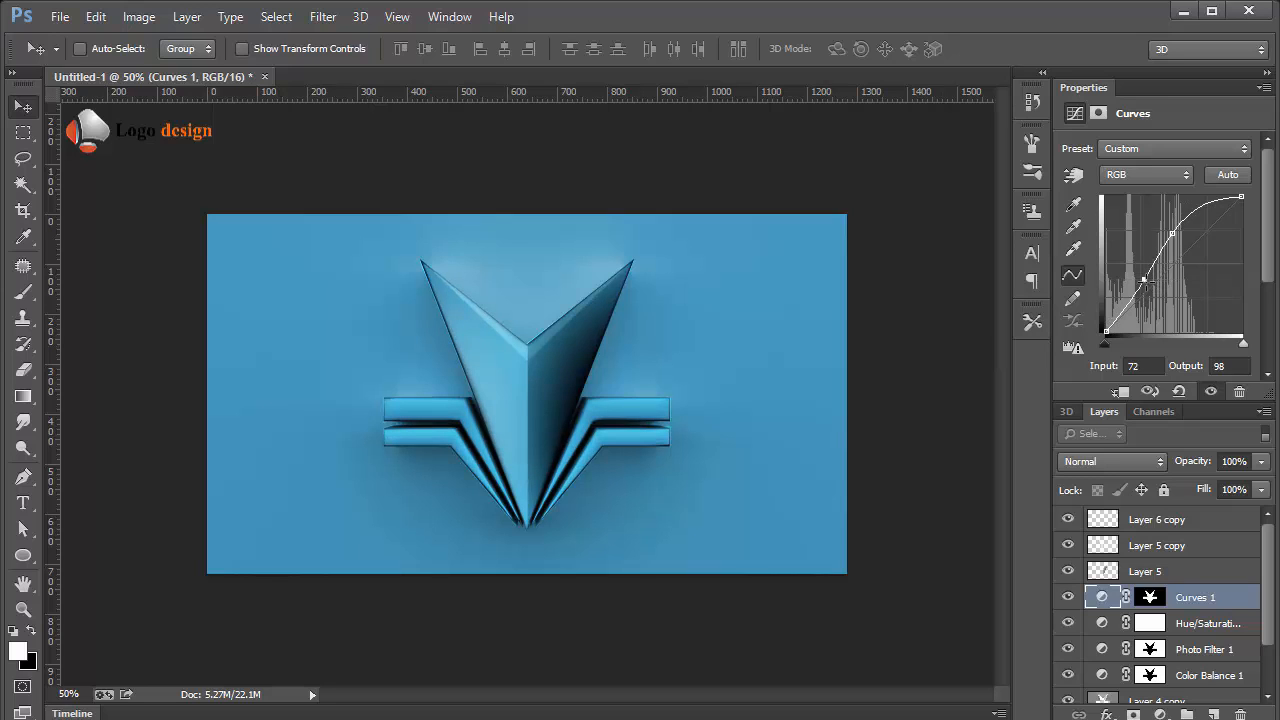
right_click(700, 318)
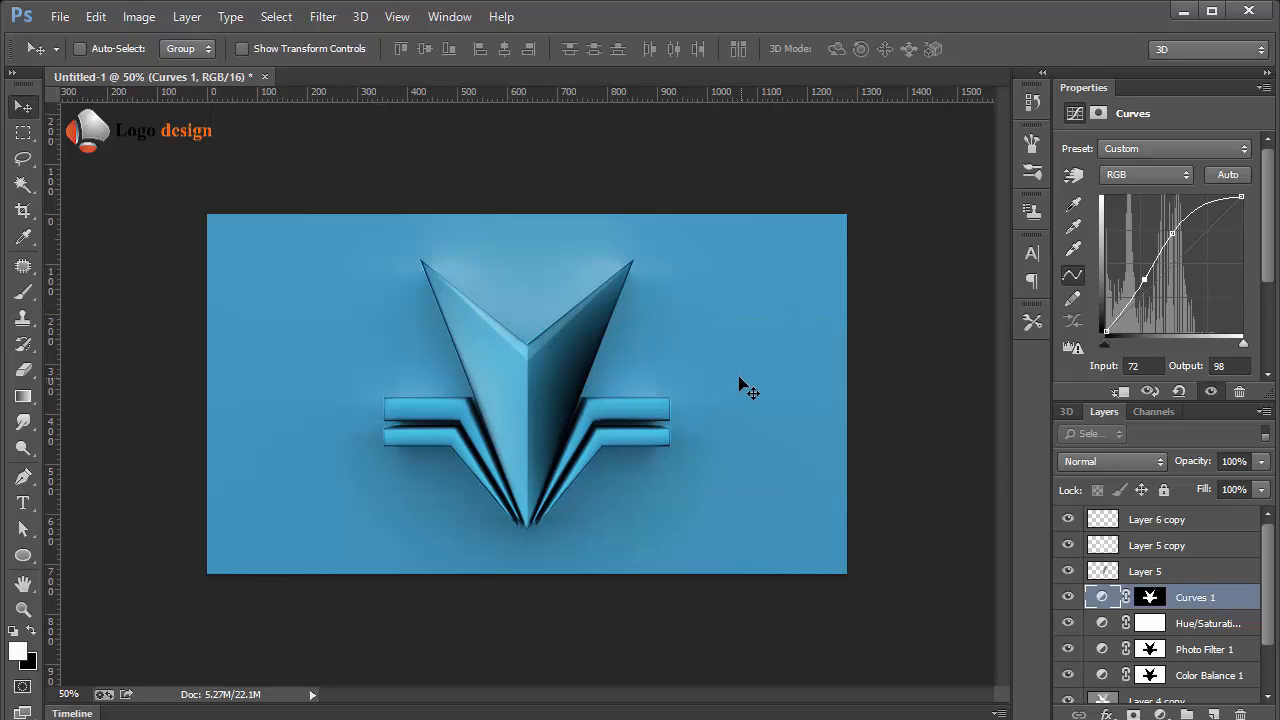